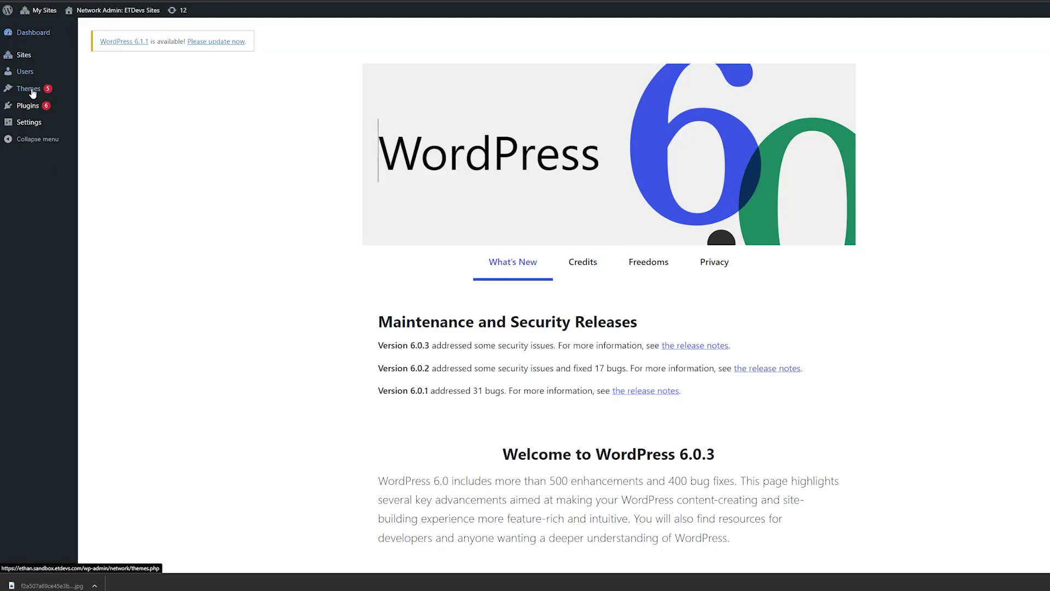
Install the Advanced Custom Fields plugin by WP Engine from the network admin and activate it on the Divi site
mouse_move(52, 107)
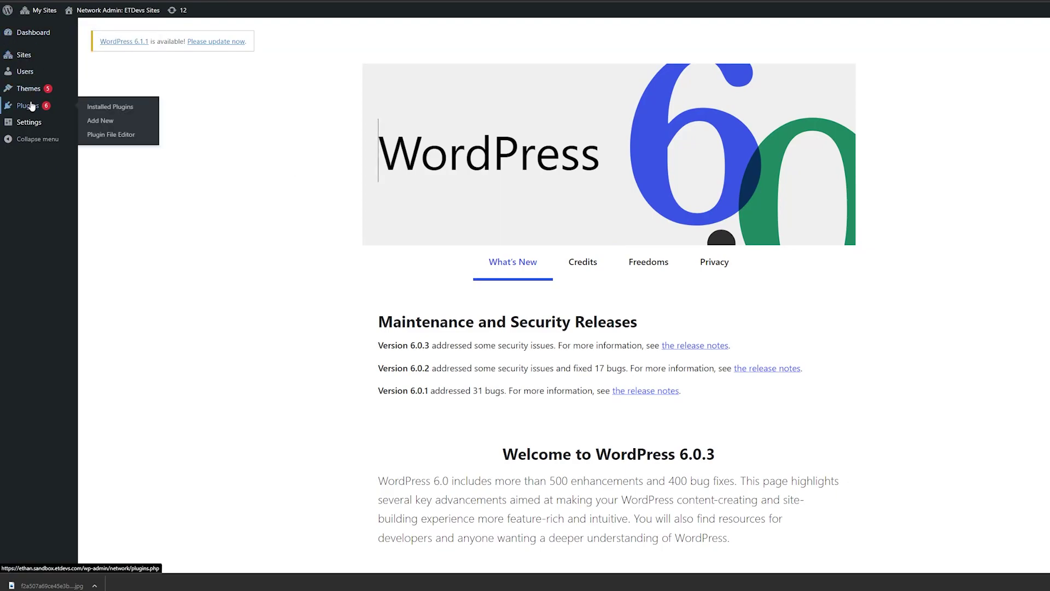
click(100, 126)
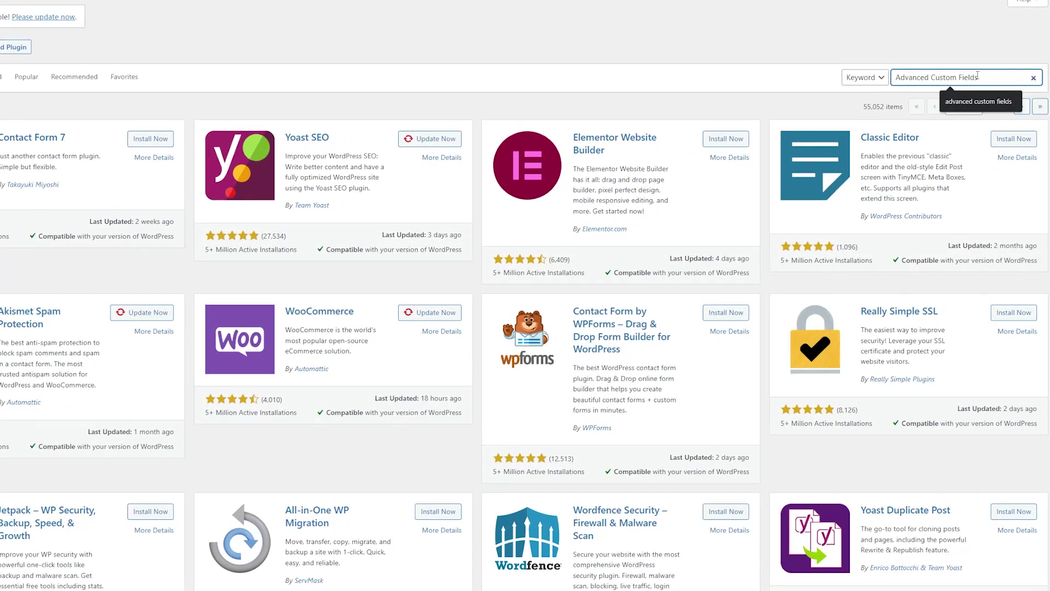
key(Return)
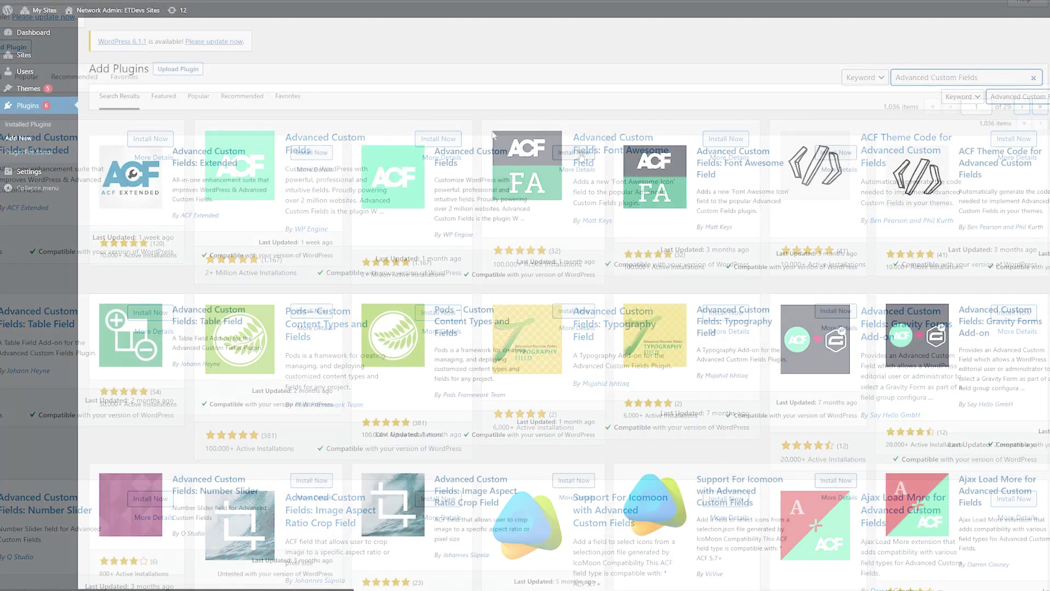
click(436, 139)
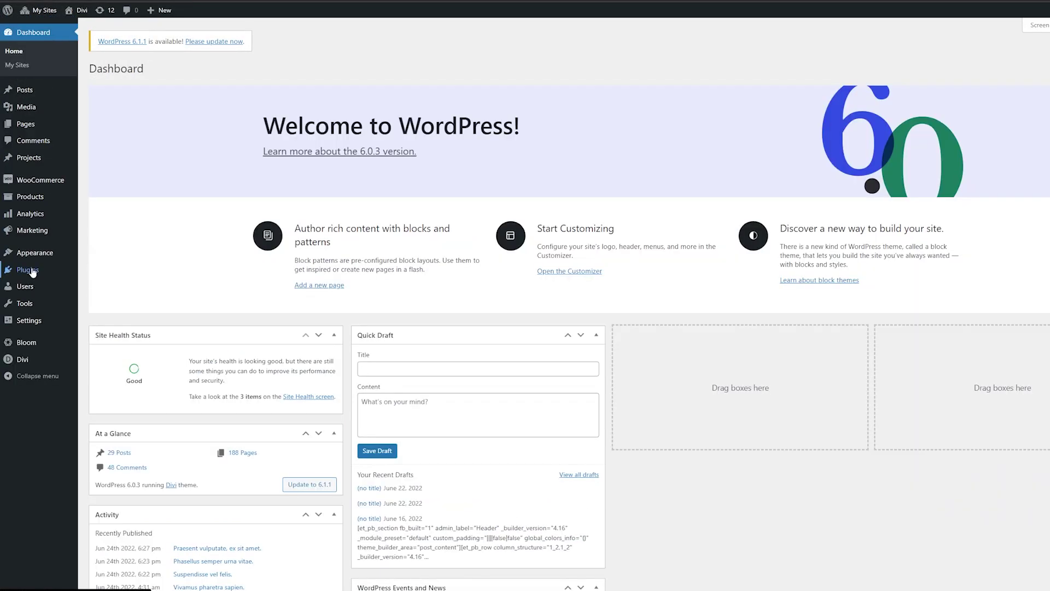
click(27, 270)
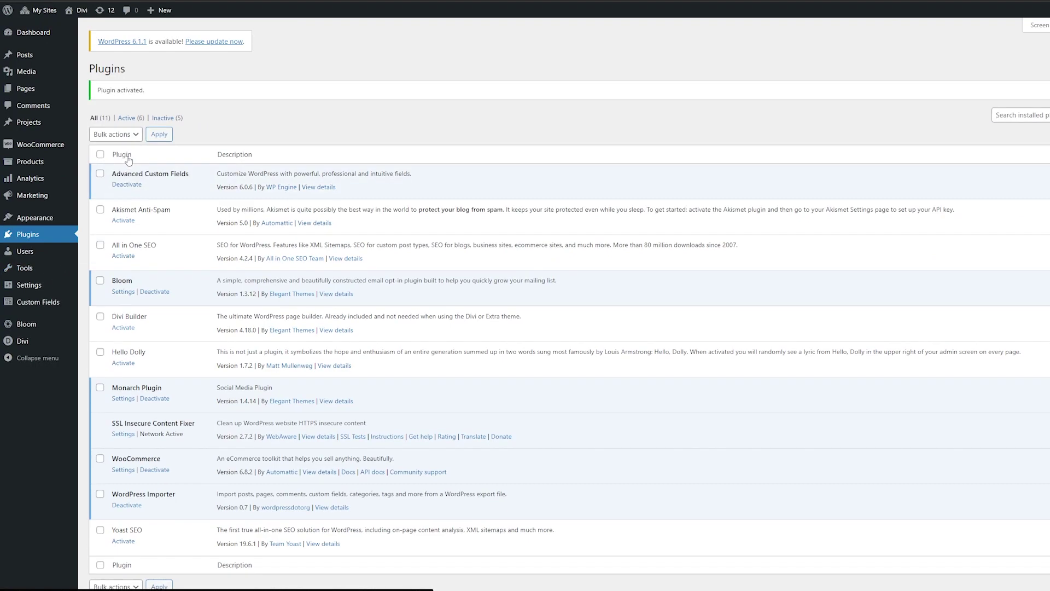
Create a new custom field group titled Project
click(49, 302)
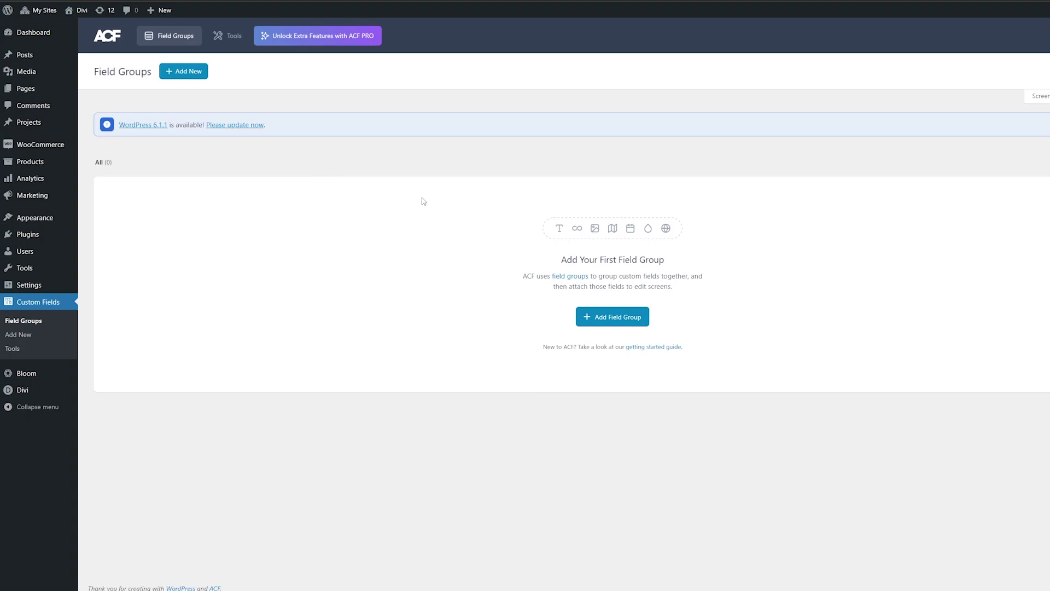
click(624, 317)
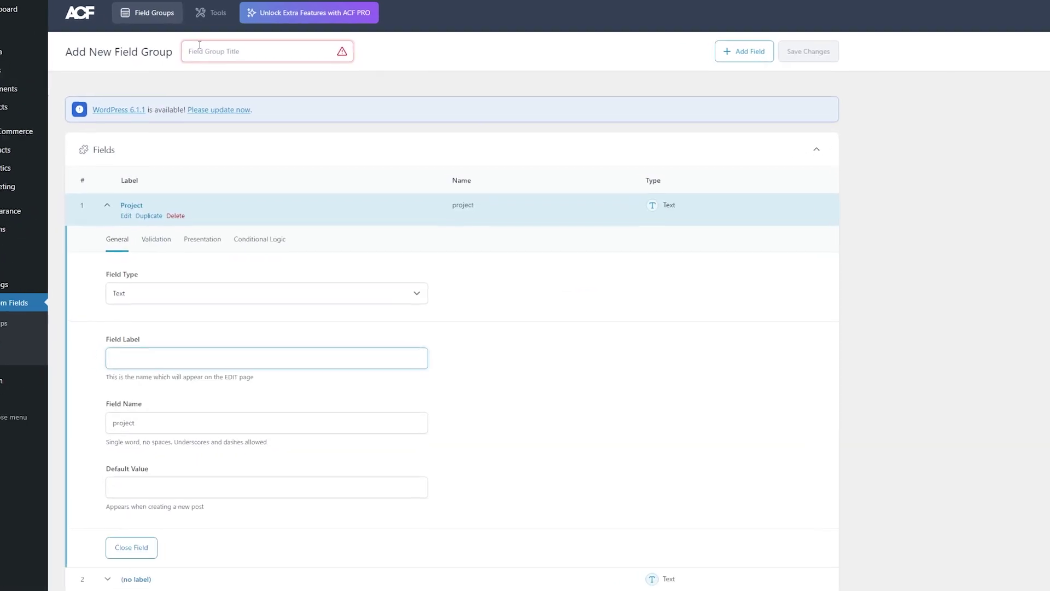
click(200, 45)
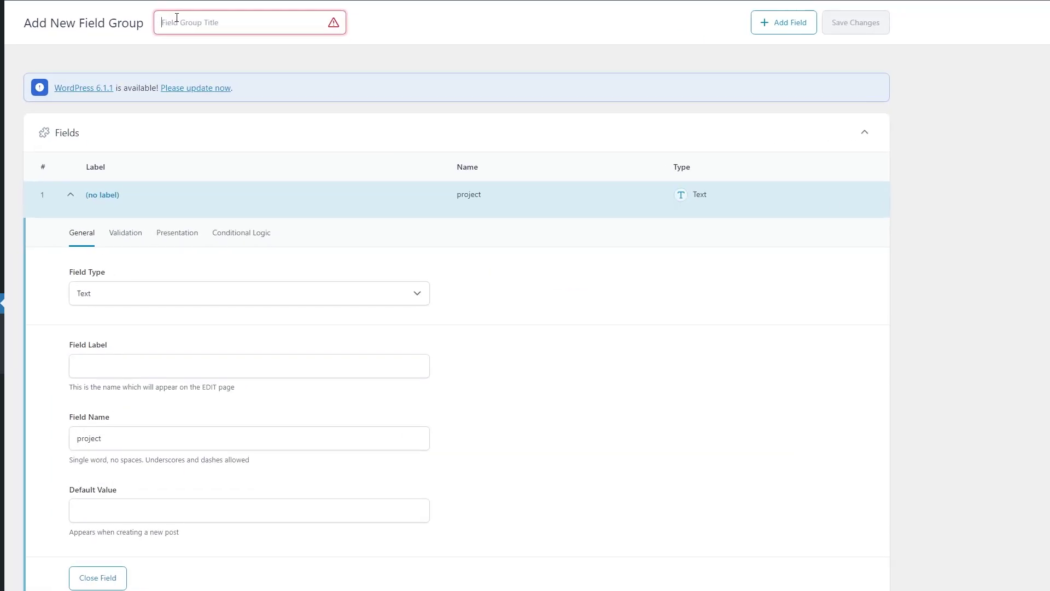
text(Project)
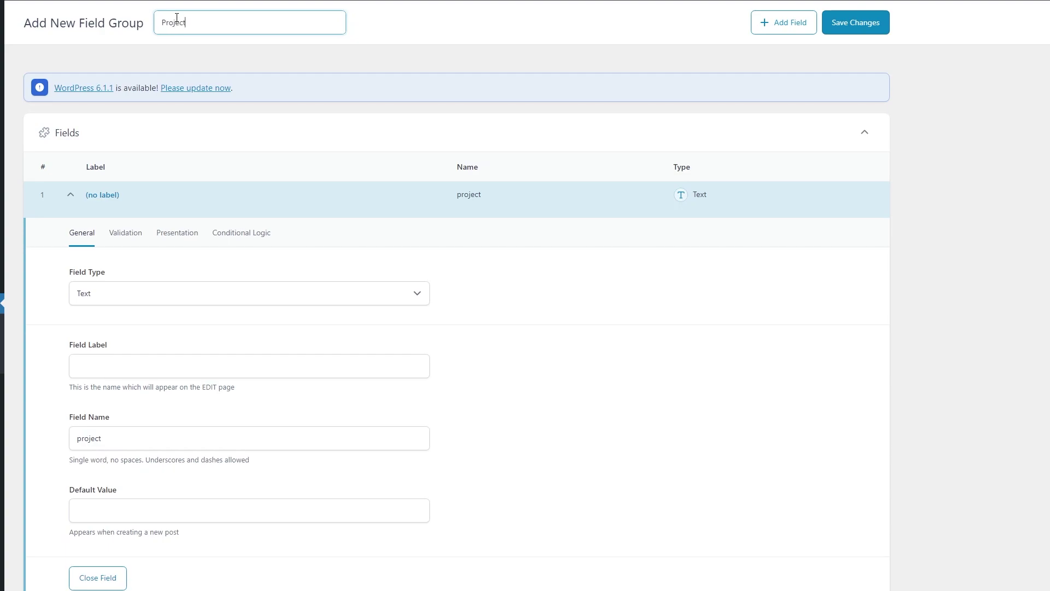
Set the first text field's label to Client Name and its field name to client_name
scroll(106, 267, down, 2)
click(114, 252)
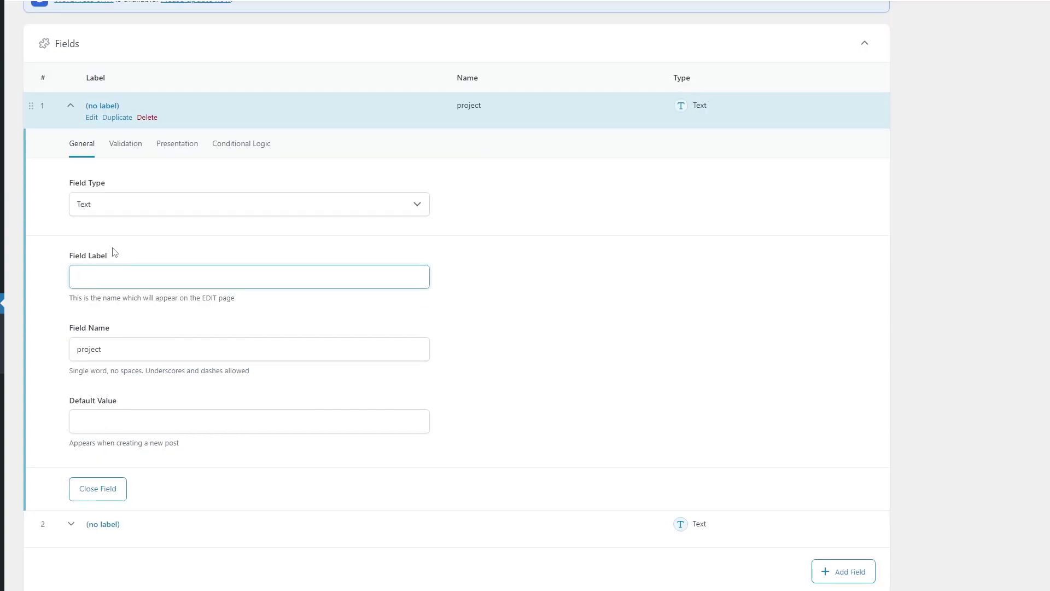
text(Client Name)
double_click(123, 348)
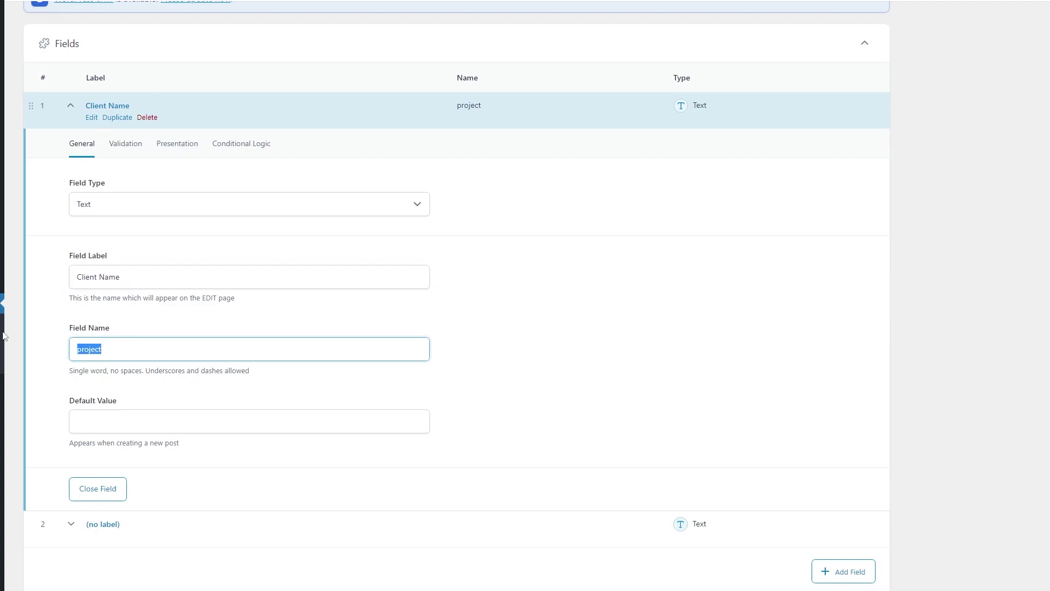
text(client_name)
Set the field group's location rule to show when Post Type is equal to Project
scroll(145, 527, down, 5)
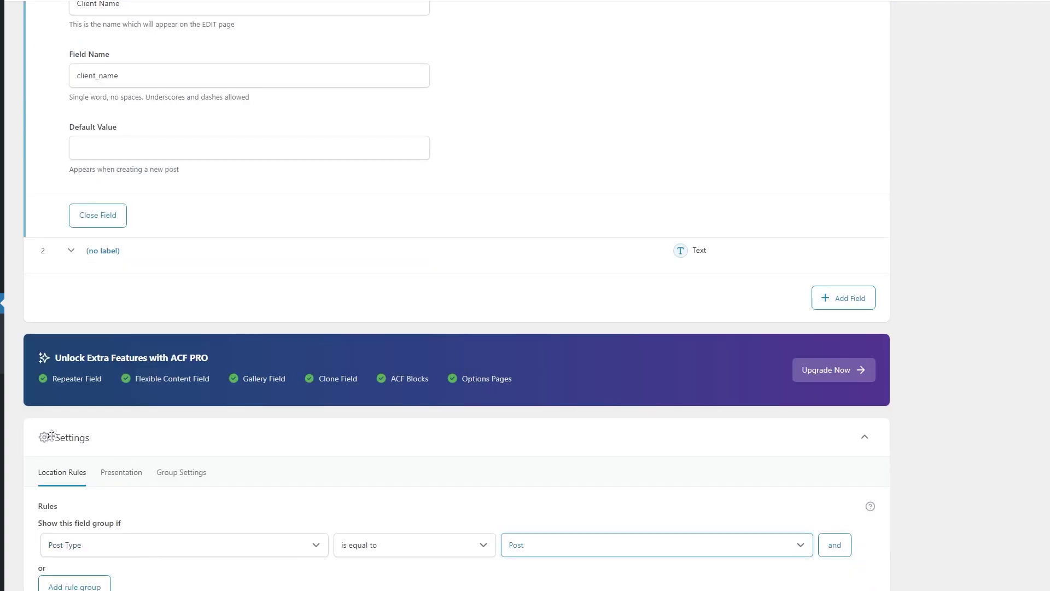
scroll(51, 436, down, 1)
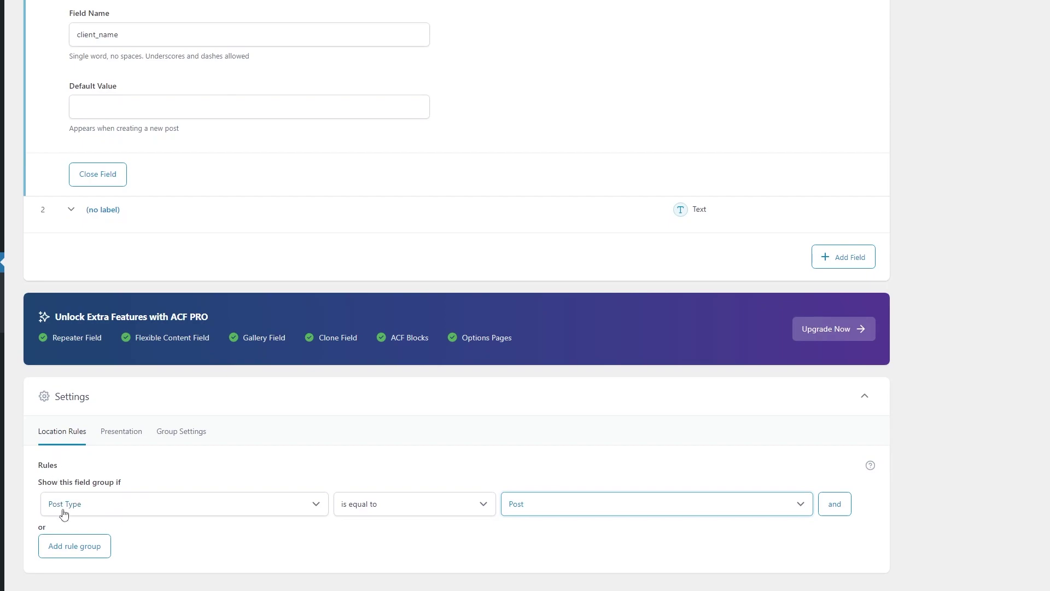
click(527, 511)
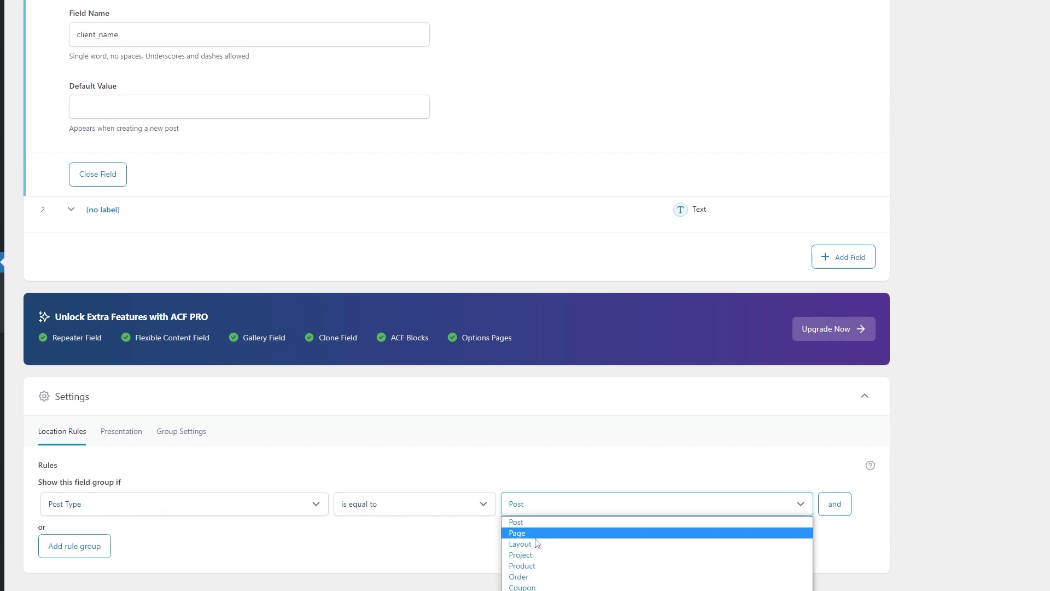
click(531, 556)
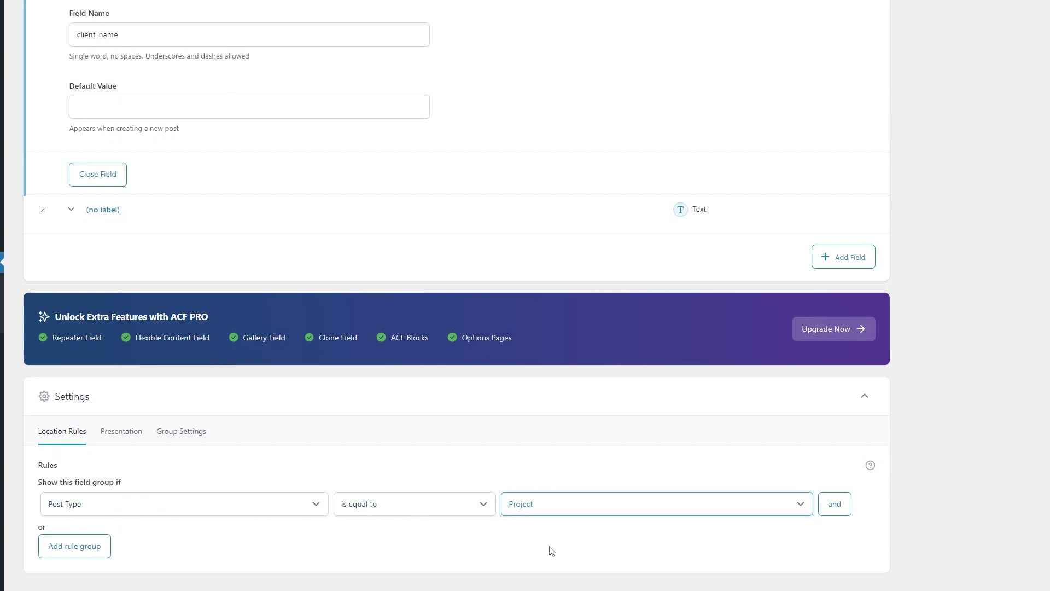
Set up the second field as a Number field labelled Project Year with the field name project_year
click(36, 218)
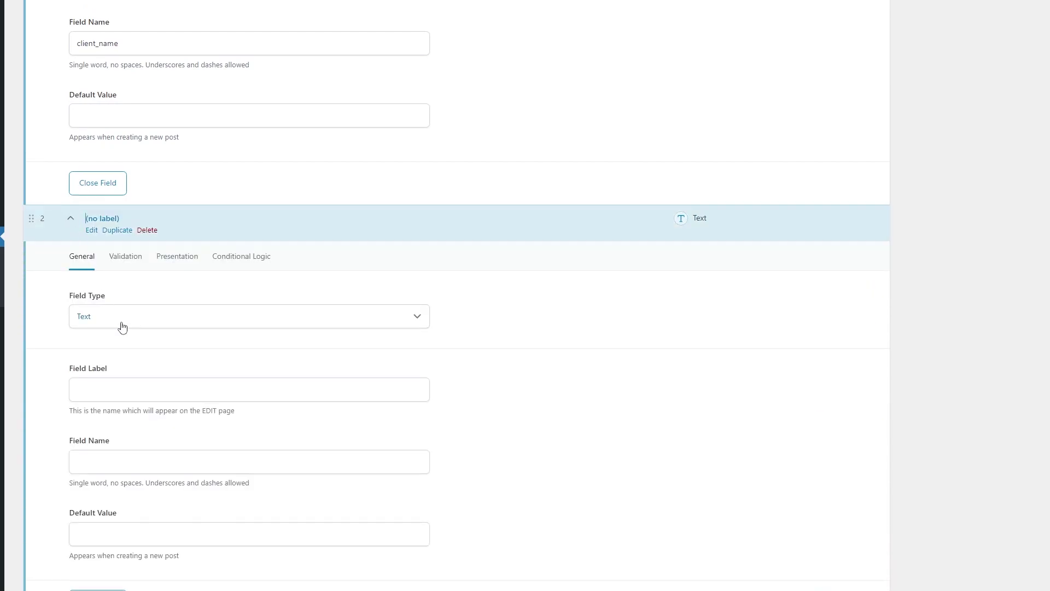
click(122, 325)
click(113, 367)
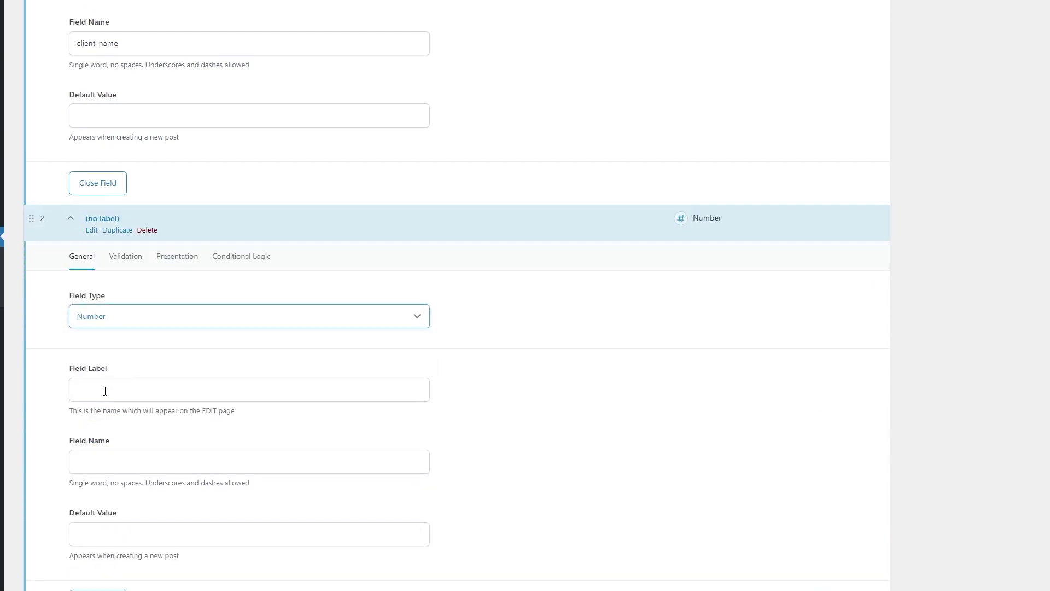
click(105, 391)
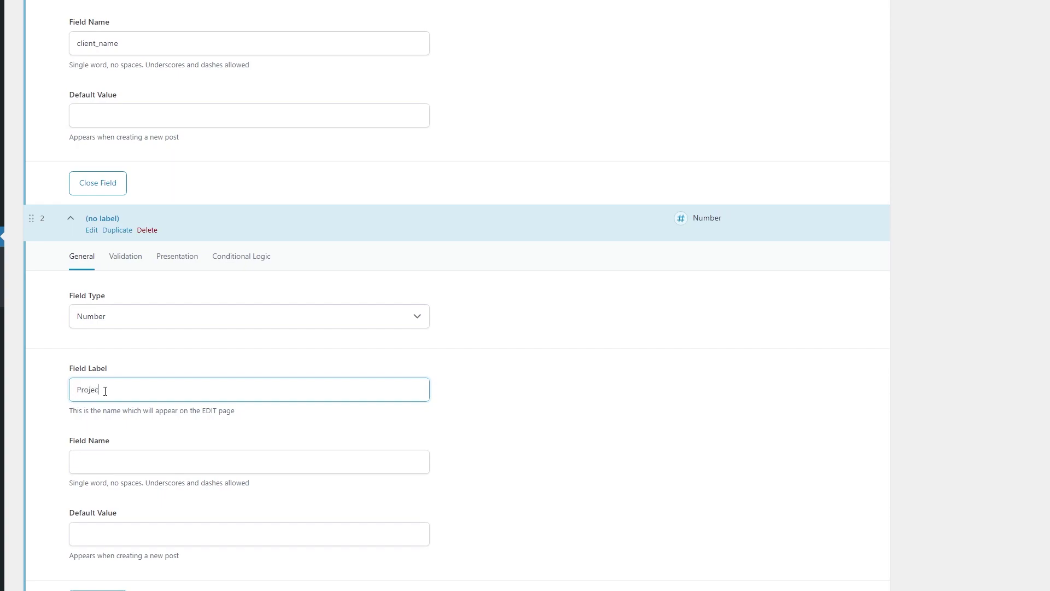
click(155, 461)
Add a third field of type Text labelled Deliverables with the field name deliverables
scroll(126, 493, down, 4)
click(97, 520)
scroll(109, 492, down, 3)
click(127, 414)
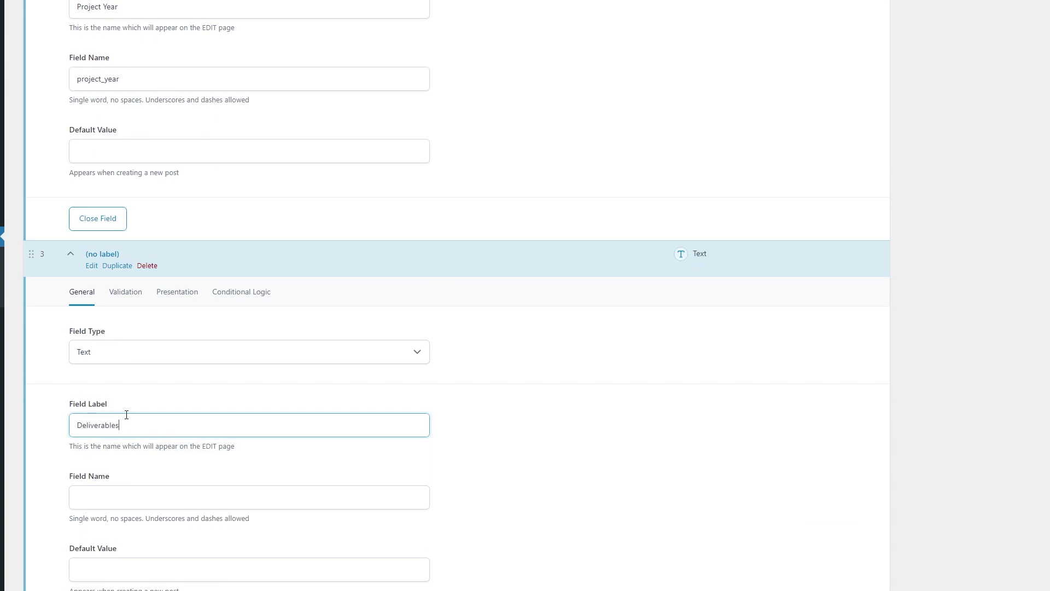
click(219, 494)
Add a fourth field of type Text Area labelled Project Description with the field name project_description
scroll(504, 457, down, 4)
click(97, 463)
scroll(109, 437, down, 3)
click(126, 387)
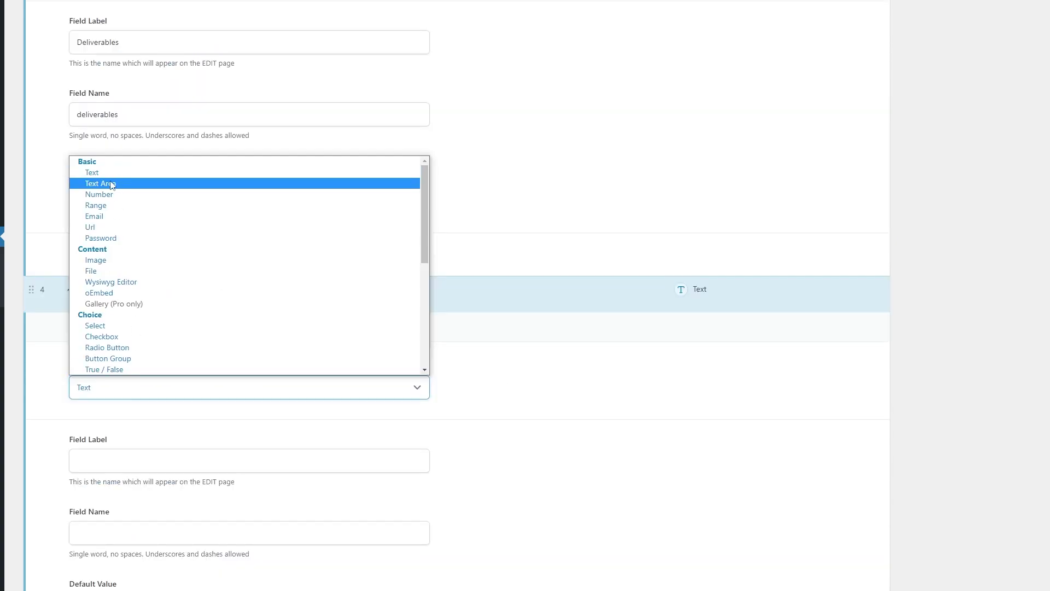
click(95, 180)
click(122, 456)
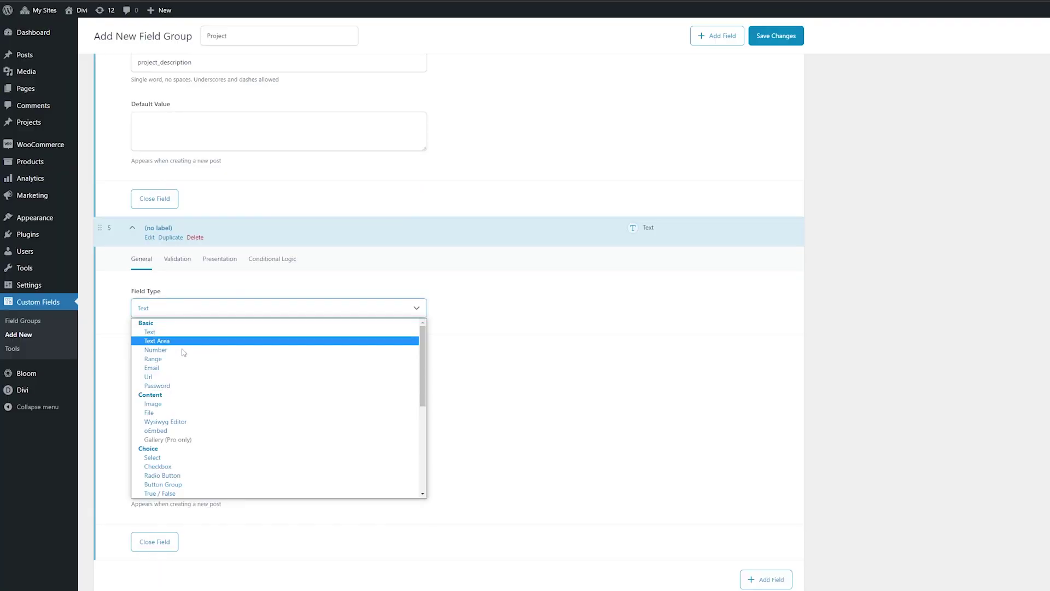
Set up the fifth field as an Image field labelled Image 1 with the field name image_1
click(171, 367)
click(178, 364)
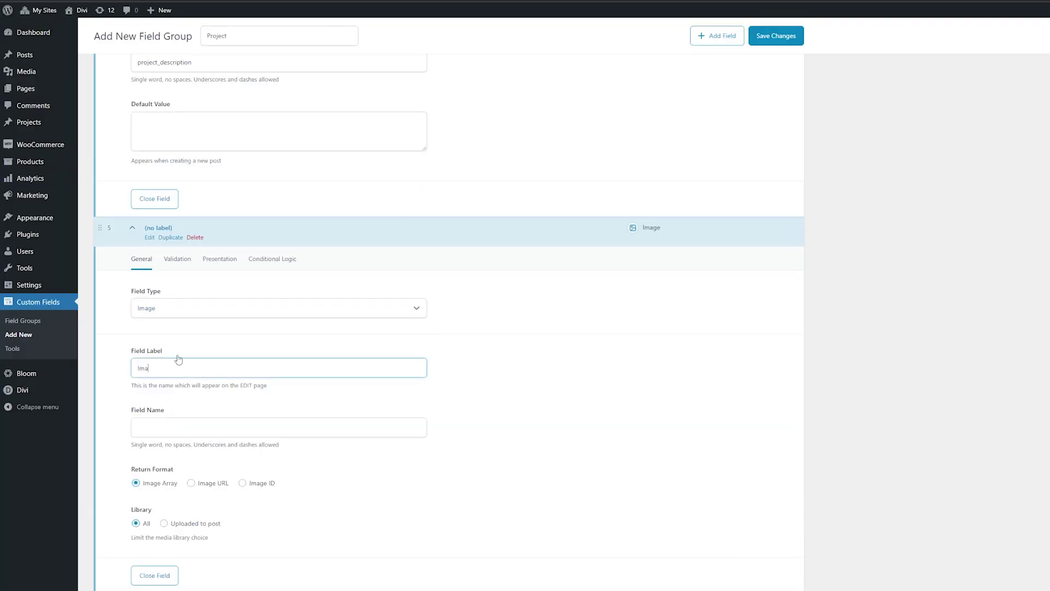
text(Ima)
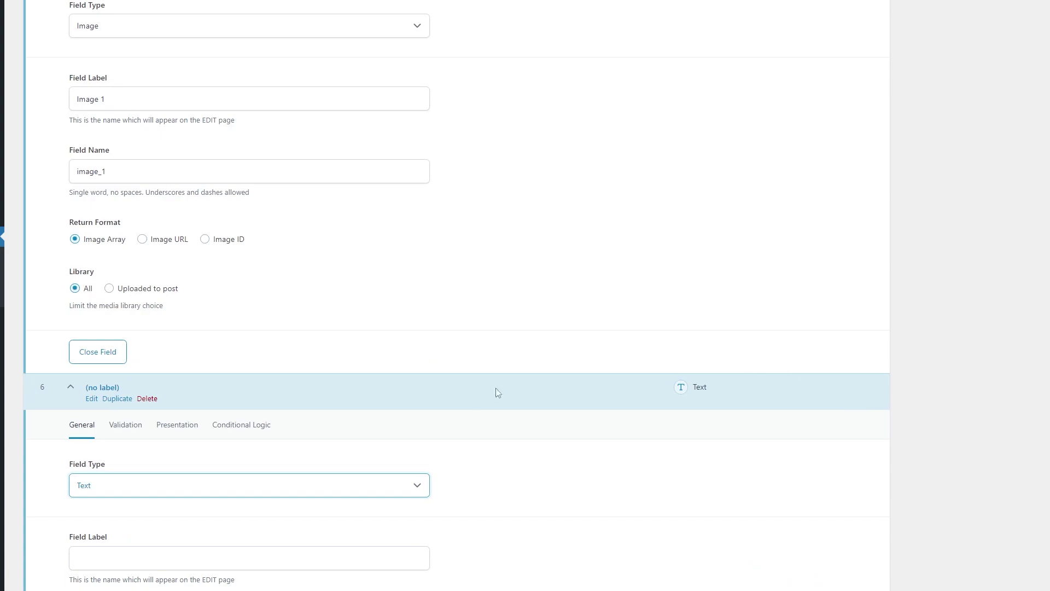
Add the Image fields Image 2, Image 3 and Image 4, and a Text Area field labelled About Text
scroll(186, 452, down, 3)
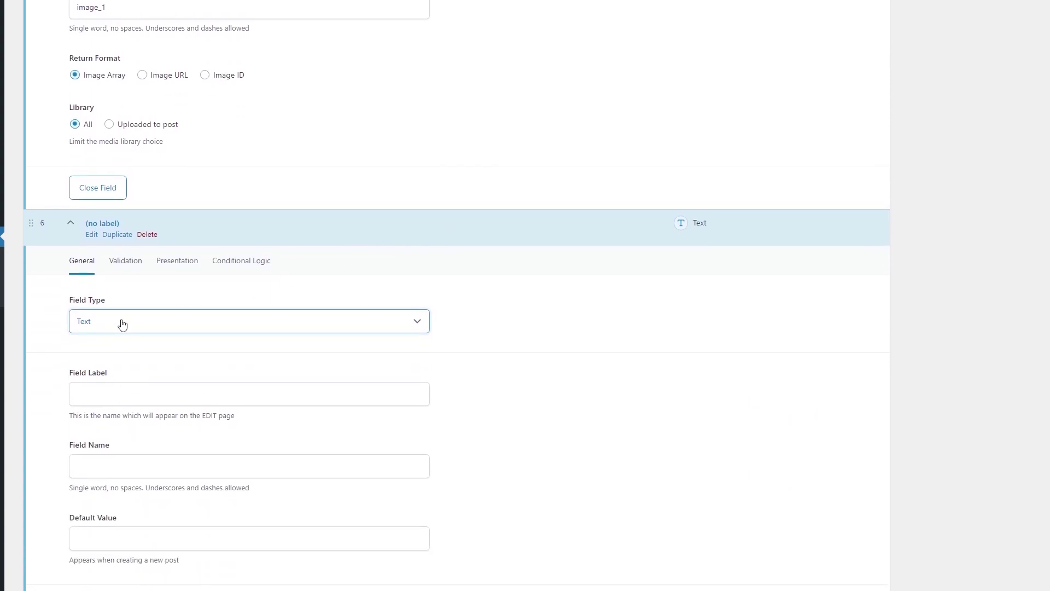
click(123, 323)
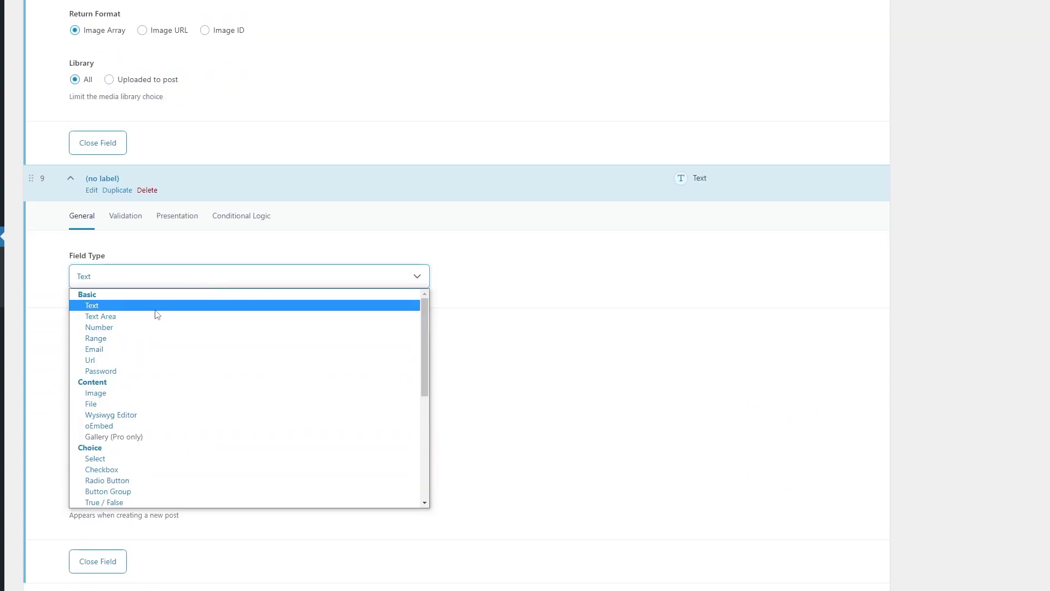
click(155, 314)
click(125, 343)
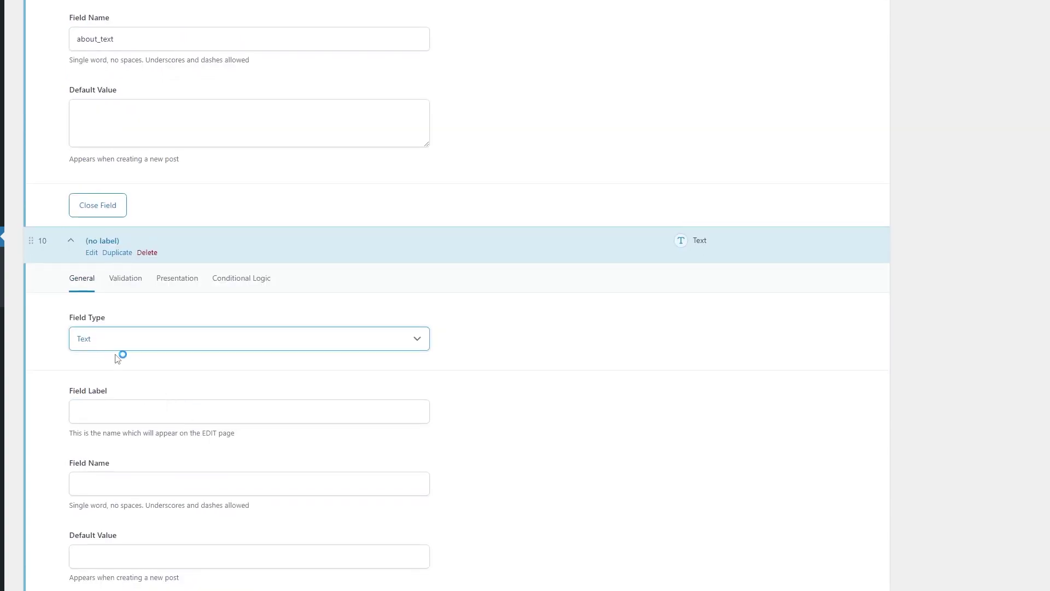
Add a Text Area field labelled Testimonial Text, plus Text fields labelled Testimonial Name and Testimonial Job
click(116, 345)
click(112, 377)
click(94, 415)
text(T)
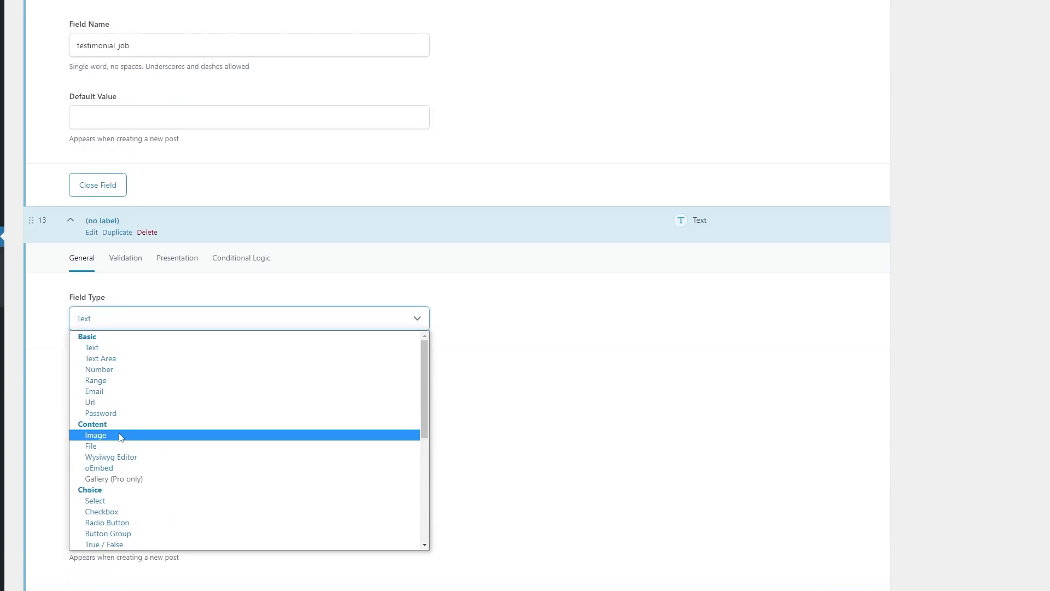
Set up the thirteenth field as an Image field labelled Image 5 (image_5) and save the field group
click(122, 436)
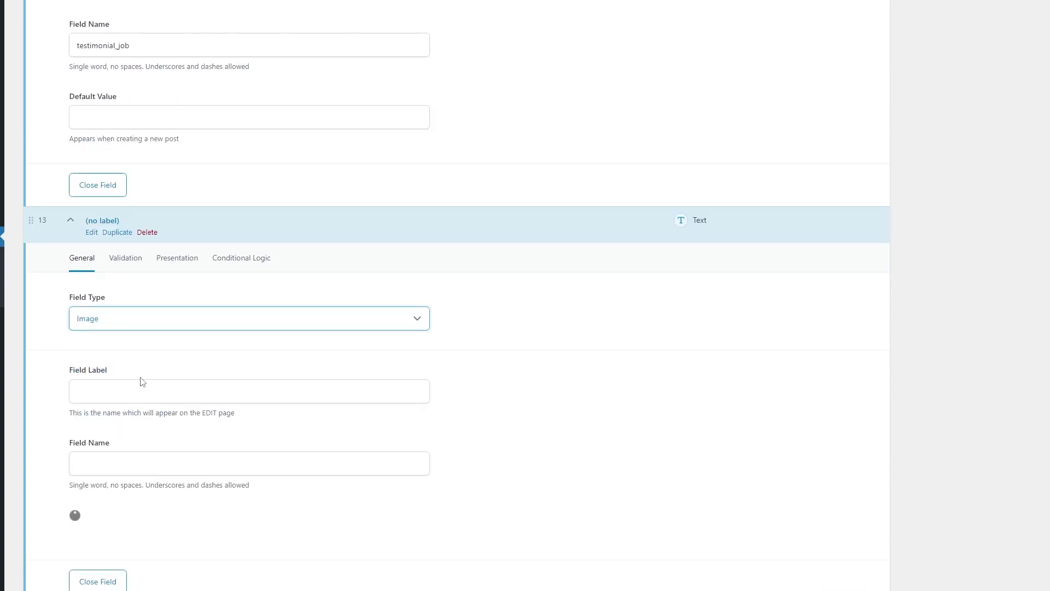
click(153, 381)
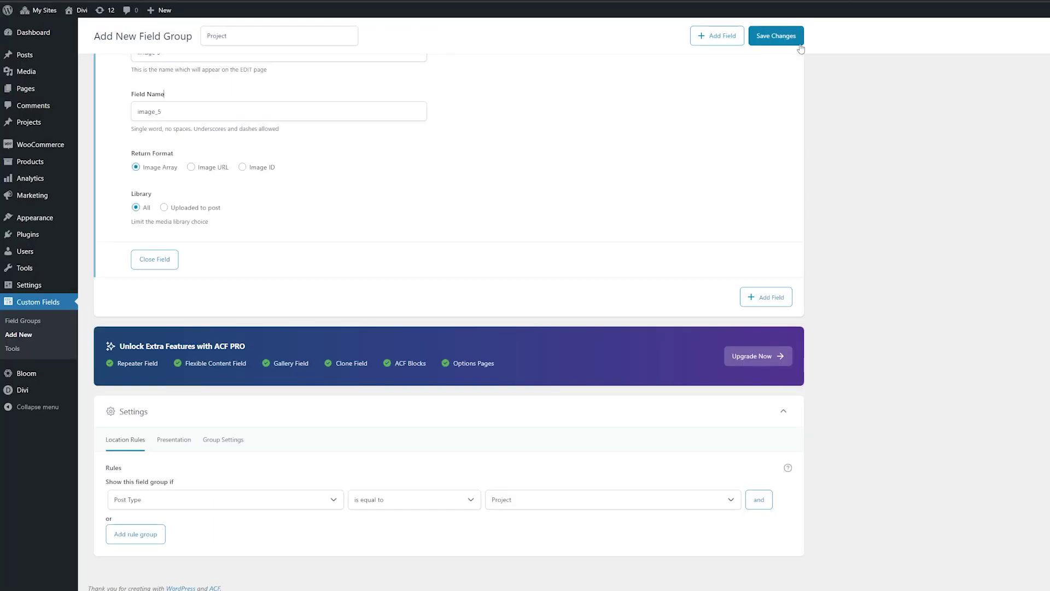
click(776, 35)
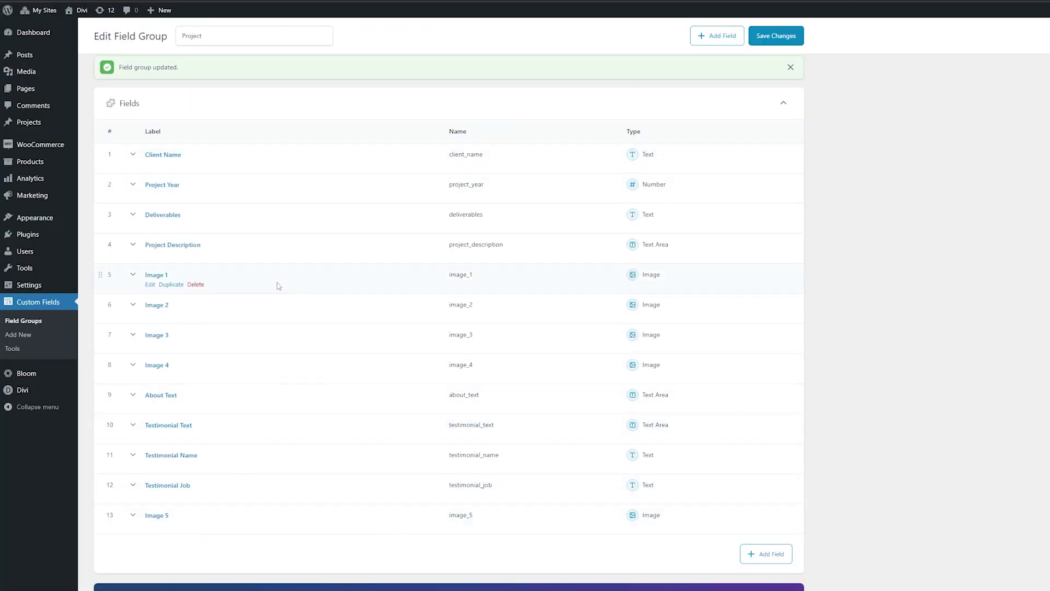
scroll(215, 60, up, 2)
scroll(282, 276, down, 1)
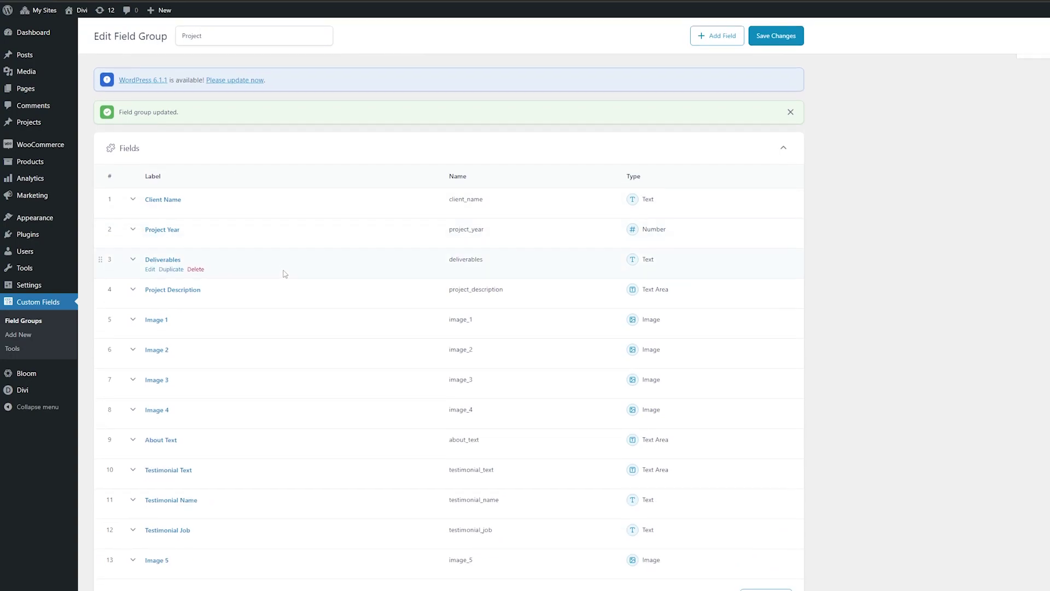
scroll(287, 271, down, 1)
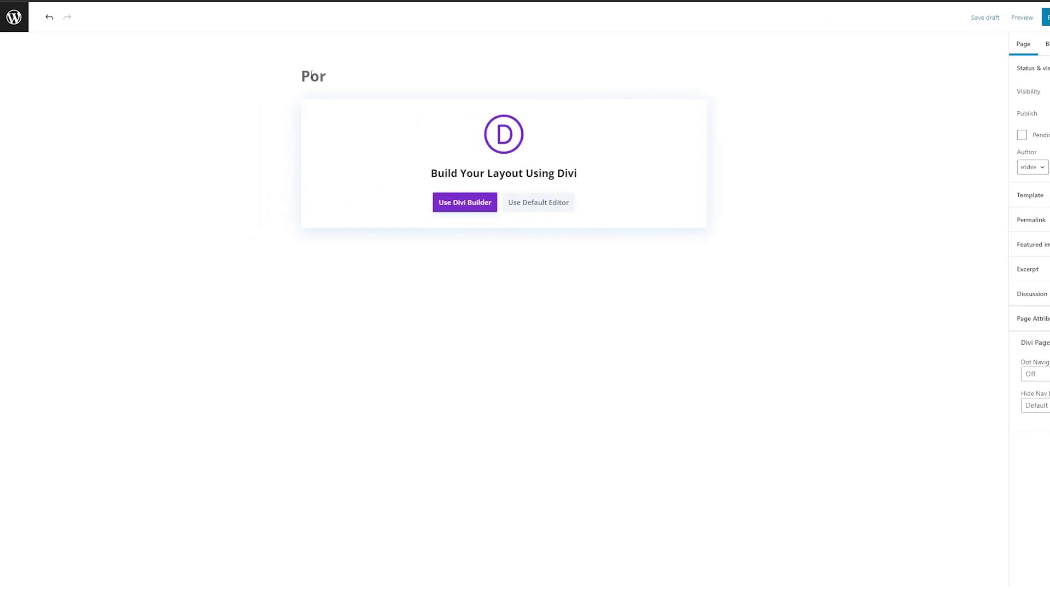
Title the new page and load a premade Print Designer layout into it with the Divi Builder
text(fo)
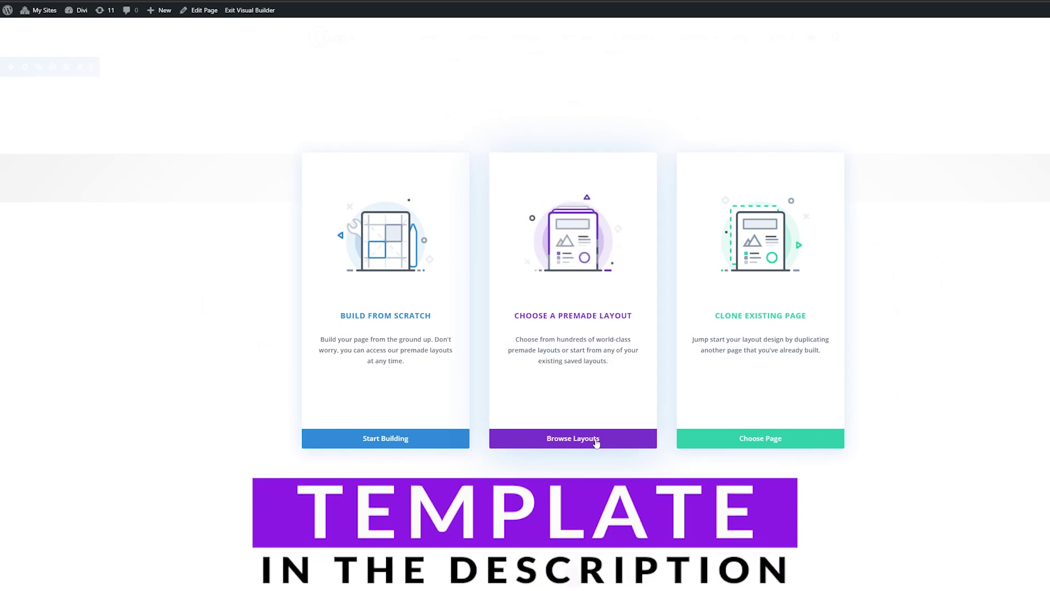
click(596, 440)
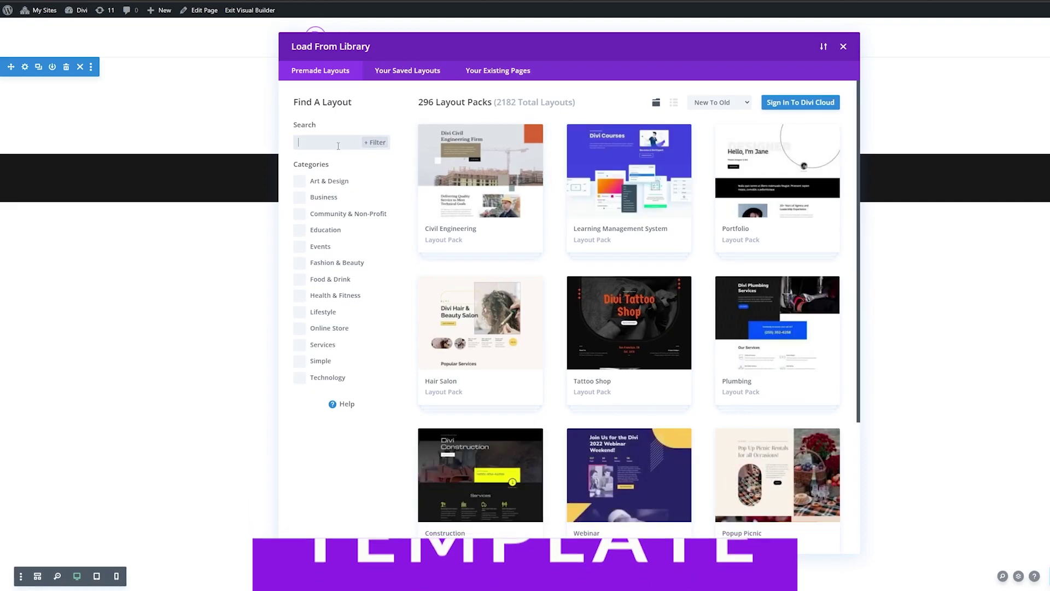
text(Print Designer)
scroll(493, 432, down, 1)
click(492, 432)
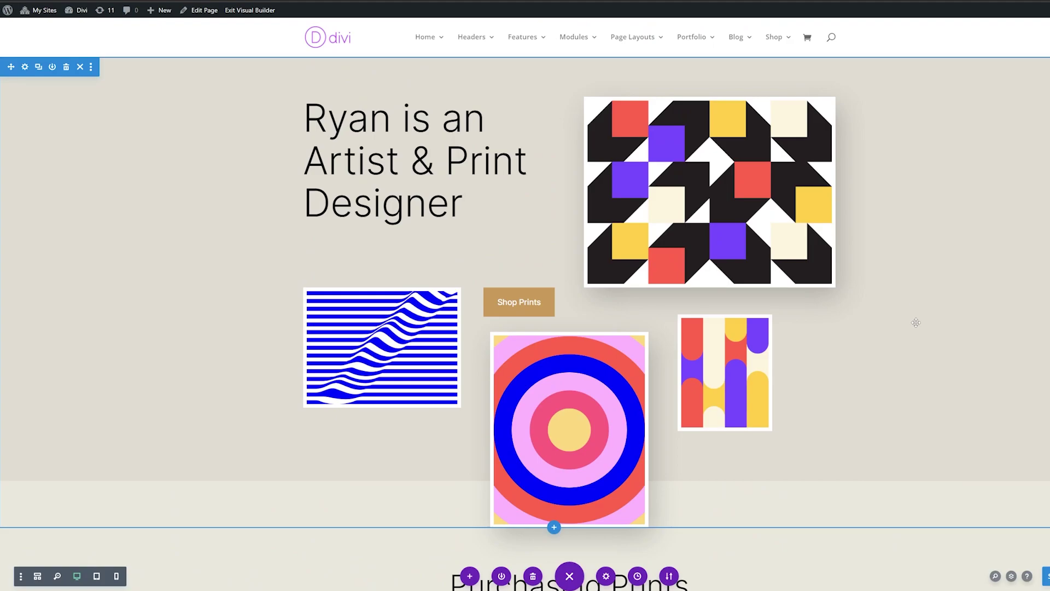
Insert a regular section above the orange My Latest section, with a one-column row containing a Filterable Portfolio module
scroll(882, 331, down, 15)
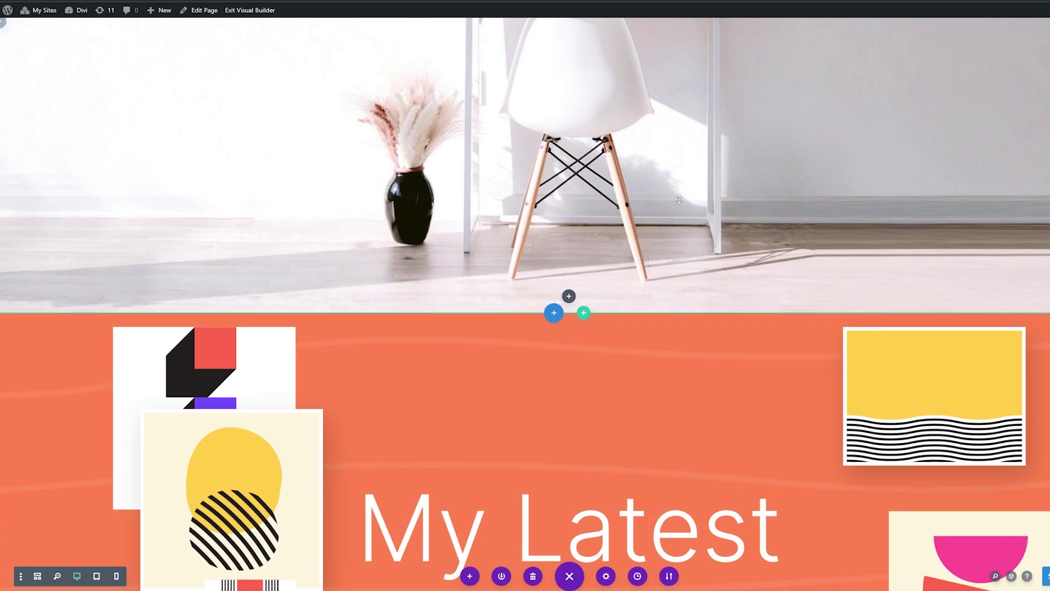
click(553, 314)
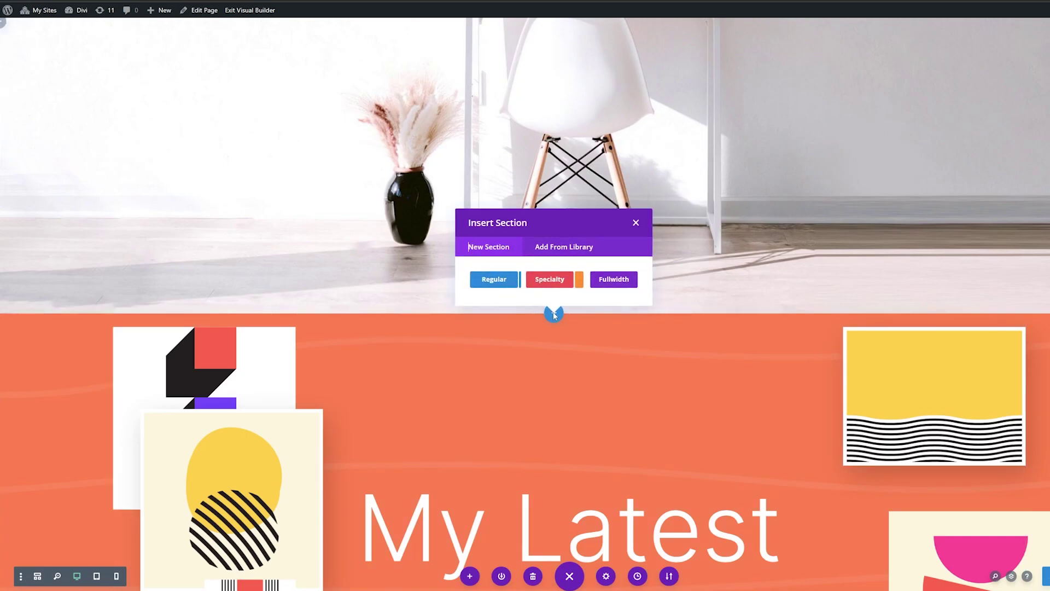
click(495, 280)
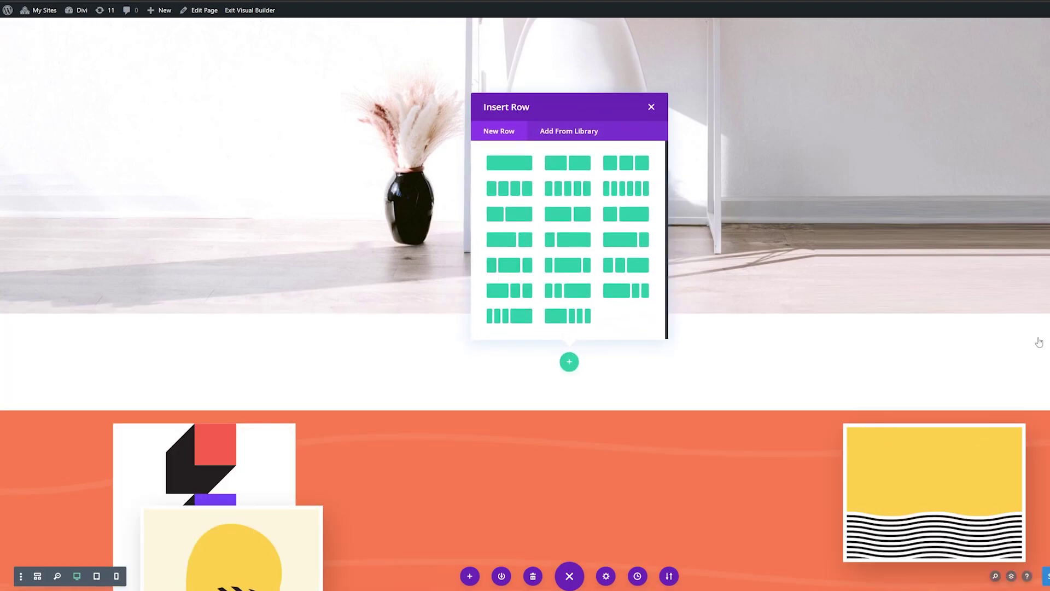
click(510, 163)
text(fil)
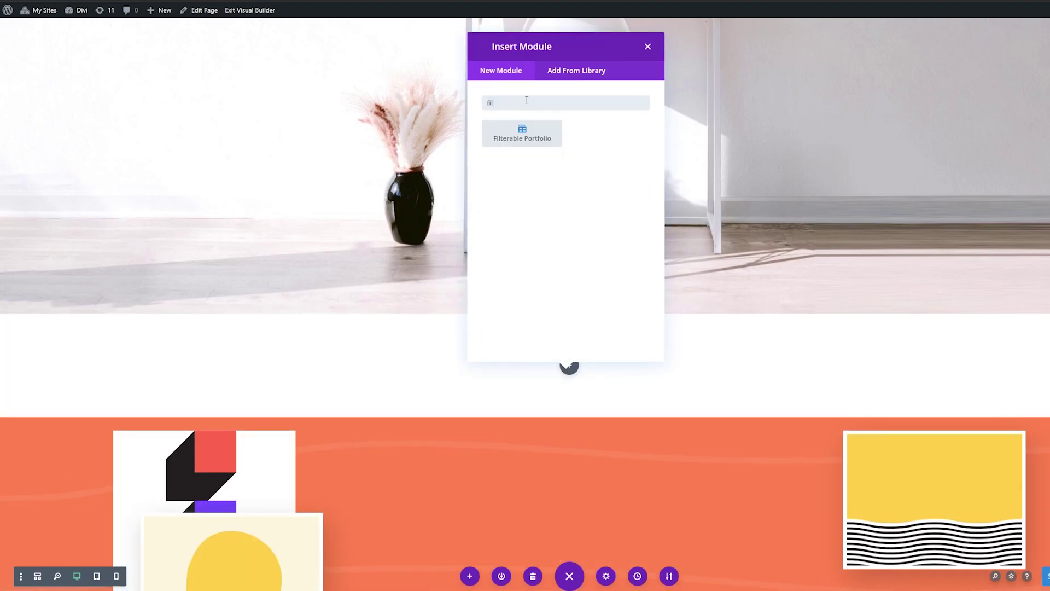
click(532, 136)
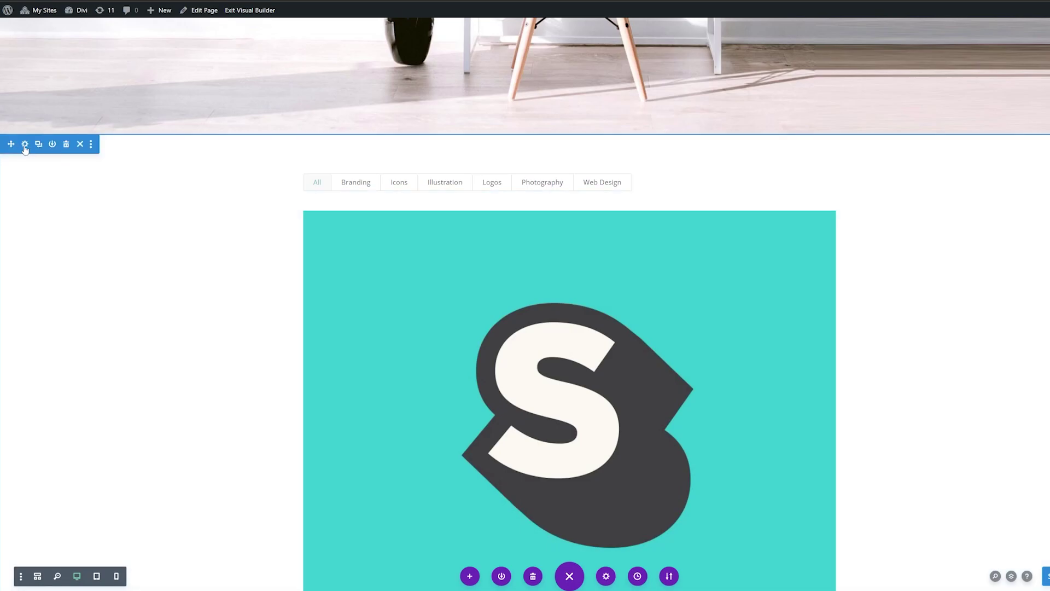
Set the background colour of the section holding the portfolio module to #eae8de and save the section settings
click(23, 142)
click(33, 122)
click(29, 297)
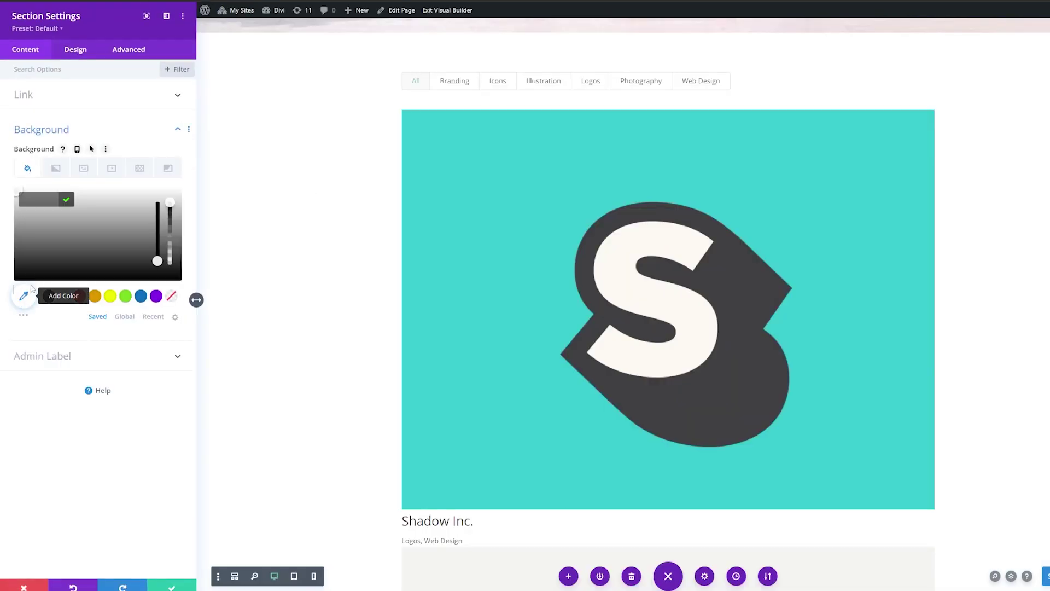
text(#eae8de)
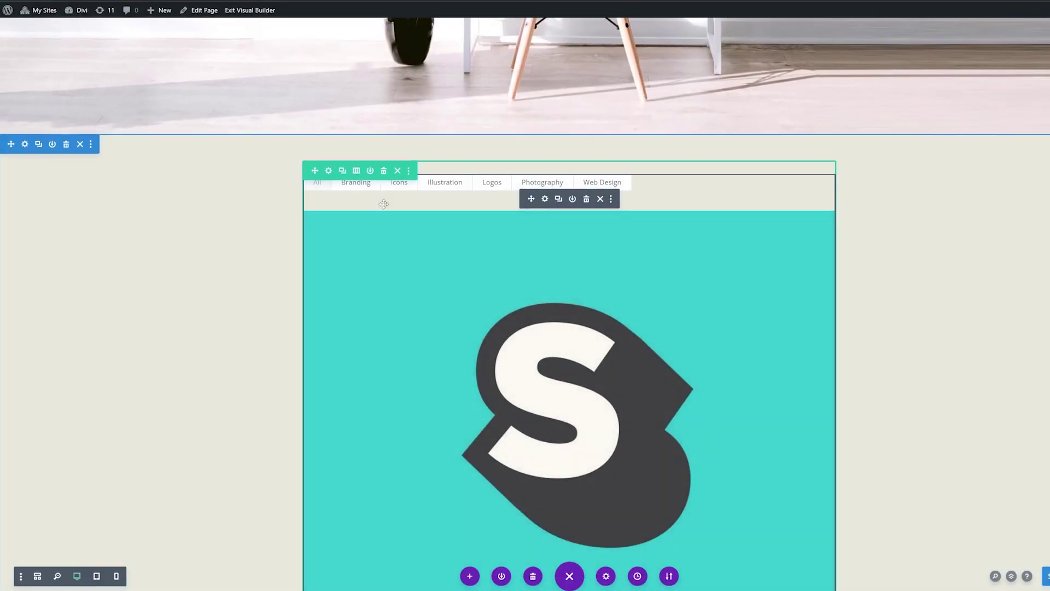
Set the Filterable Portfolio's post count to 6 and turn off the display of titles and categories
click(544, 201)
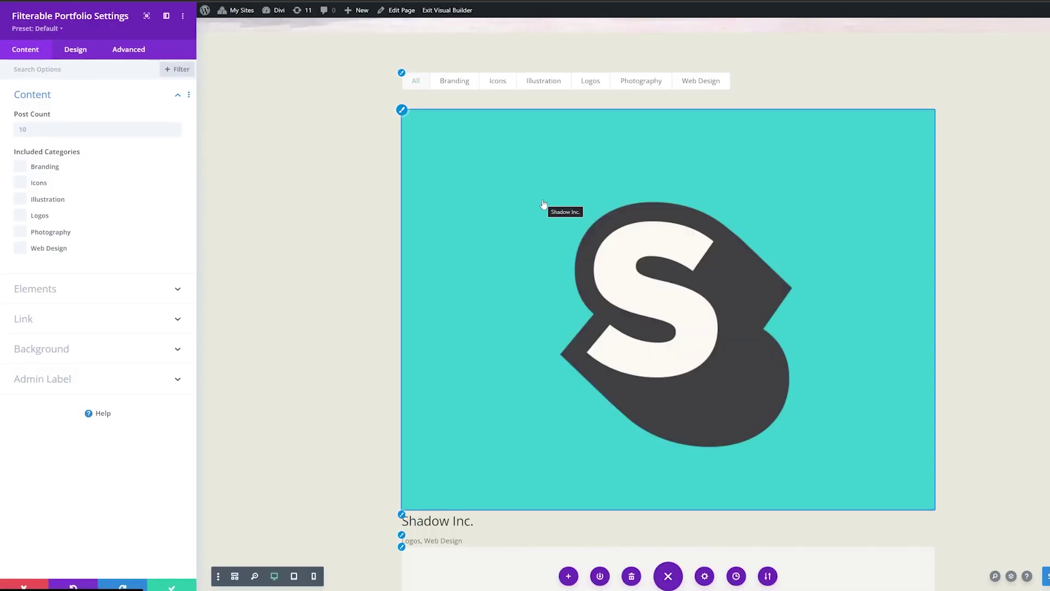
click(42, 126)
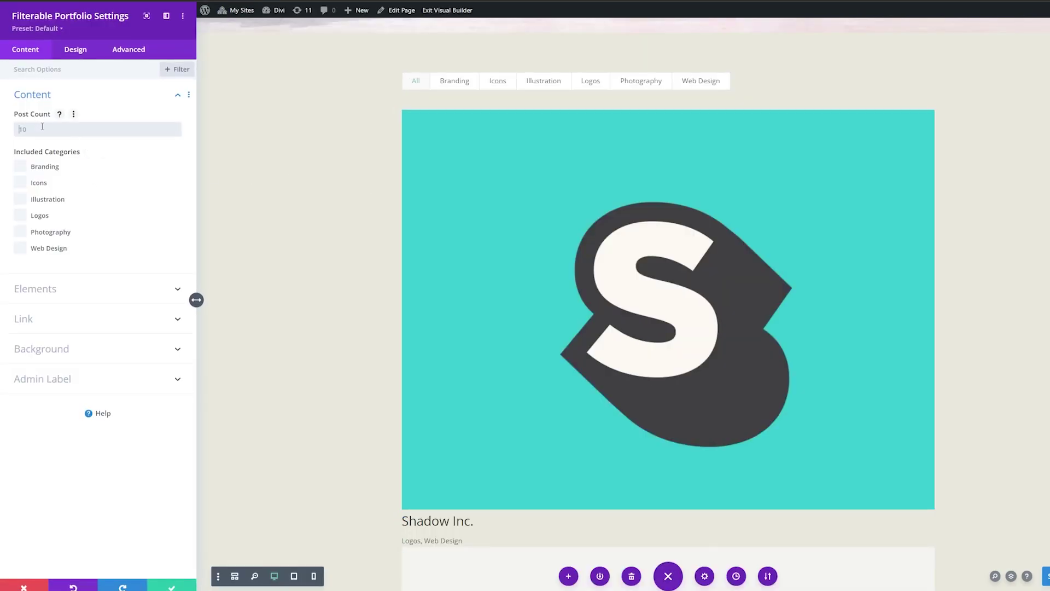
text(6)
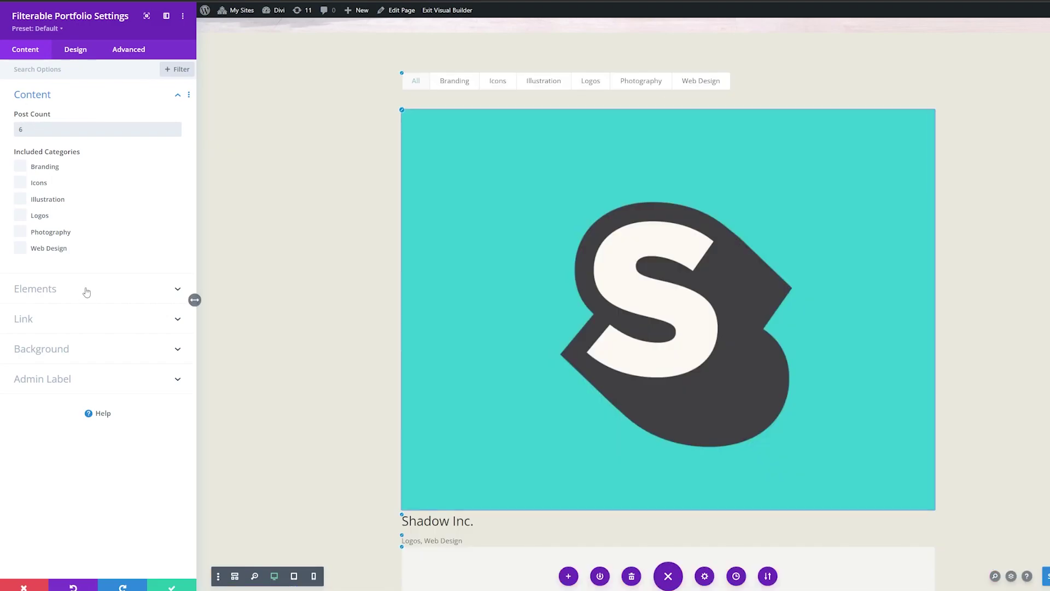
click(85, 289)
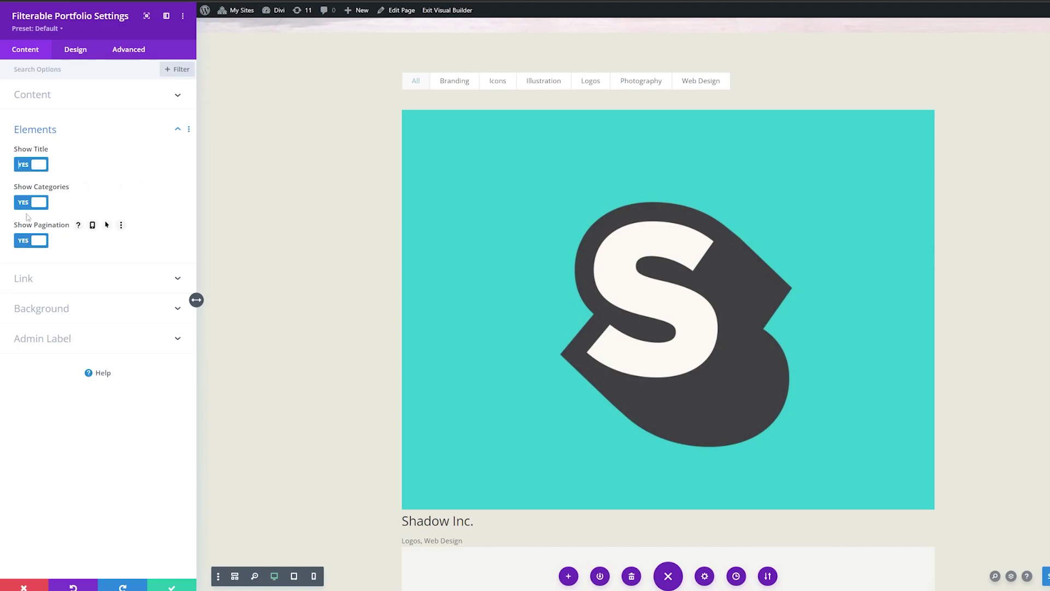
click(36, 160)
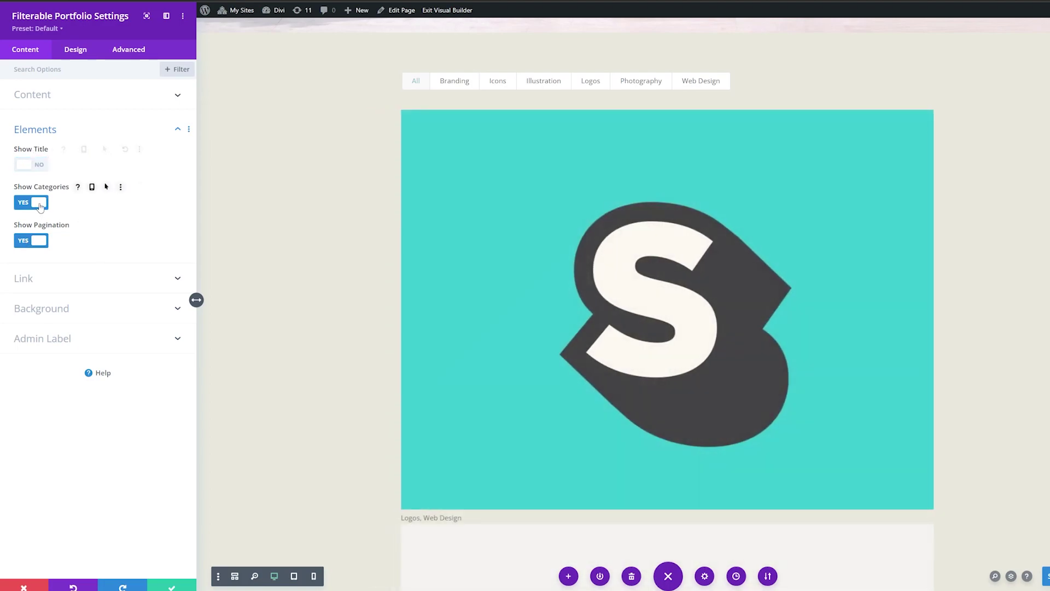
click(38, 203)
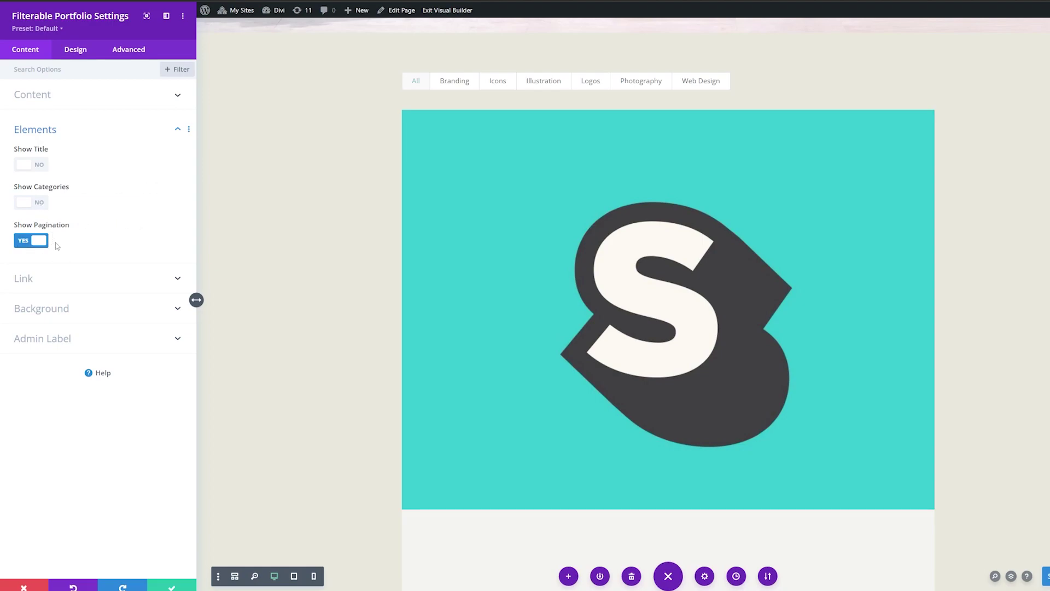
Change the Filterable Portfolio's layout to Grid
click(67, 52)
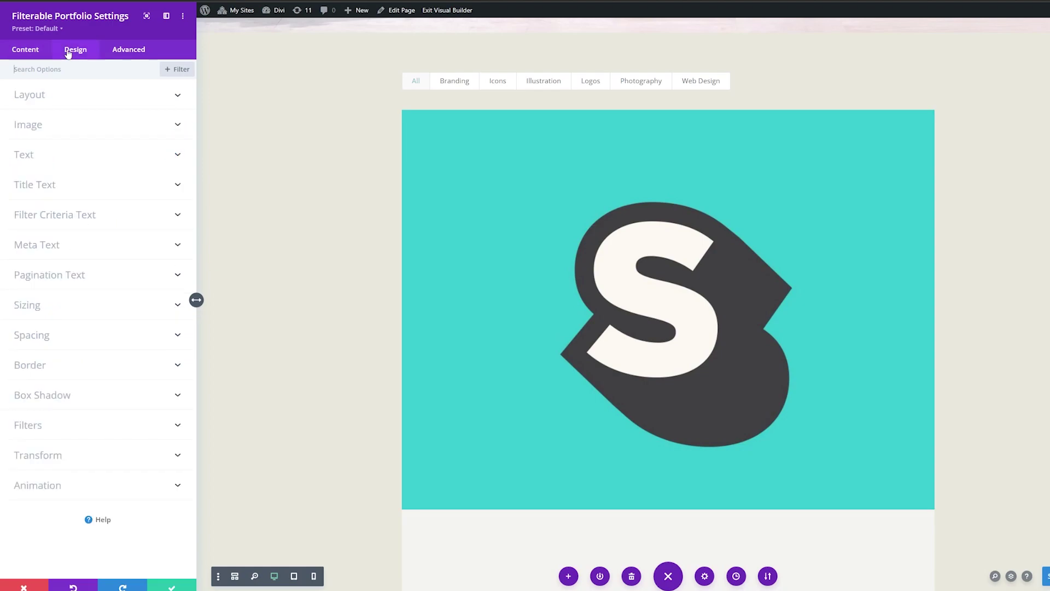
click(57, 97)
click(41, 132)
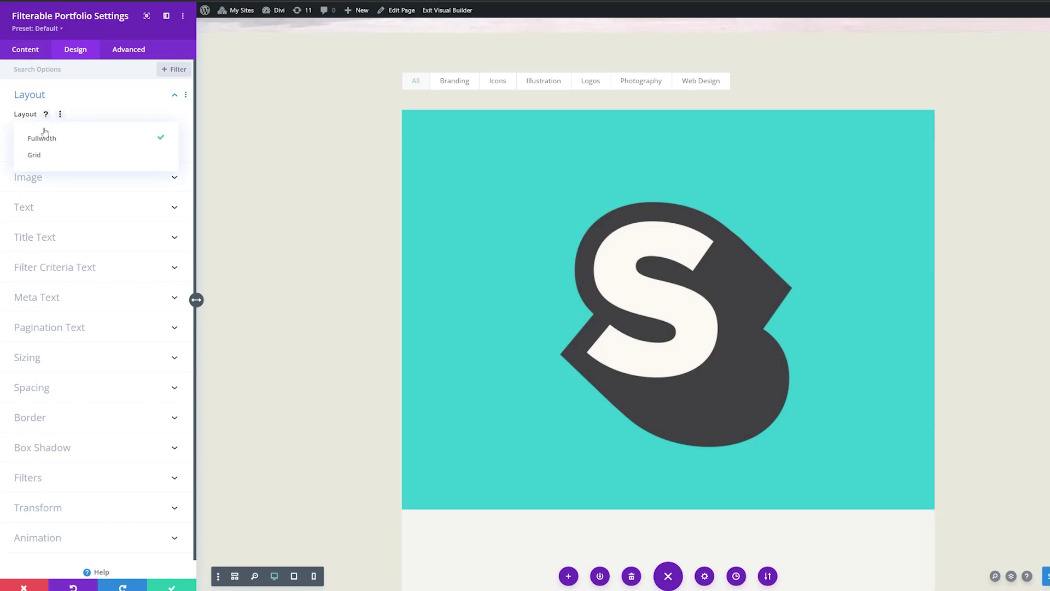
click(62, 155)
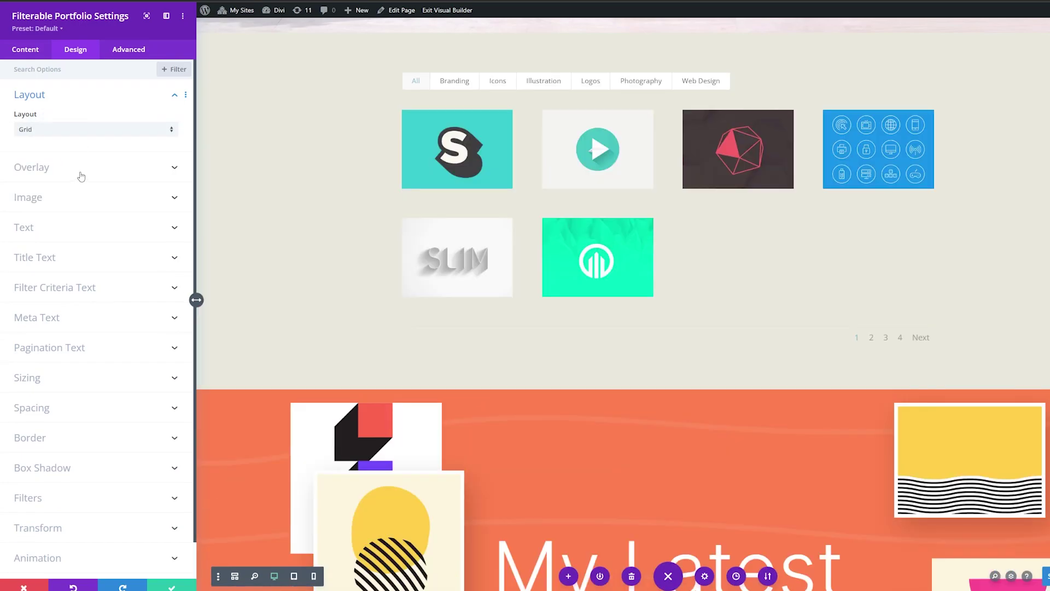
Style the portfolio overlay with a white (#ffffff) zoom icon, hover overlay colour rgba(10,10,10,0.25) and the circled plus hover icon
click(80, 176)
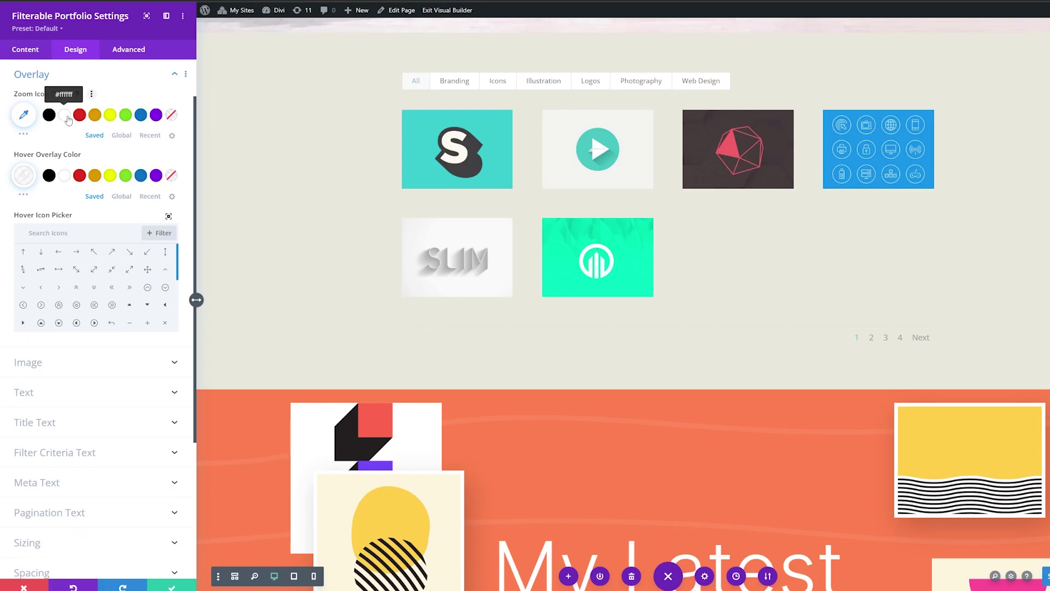
click(65, 116)
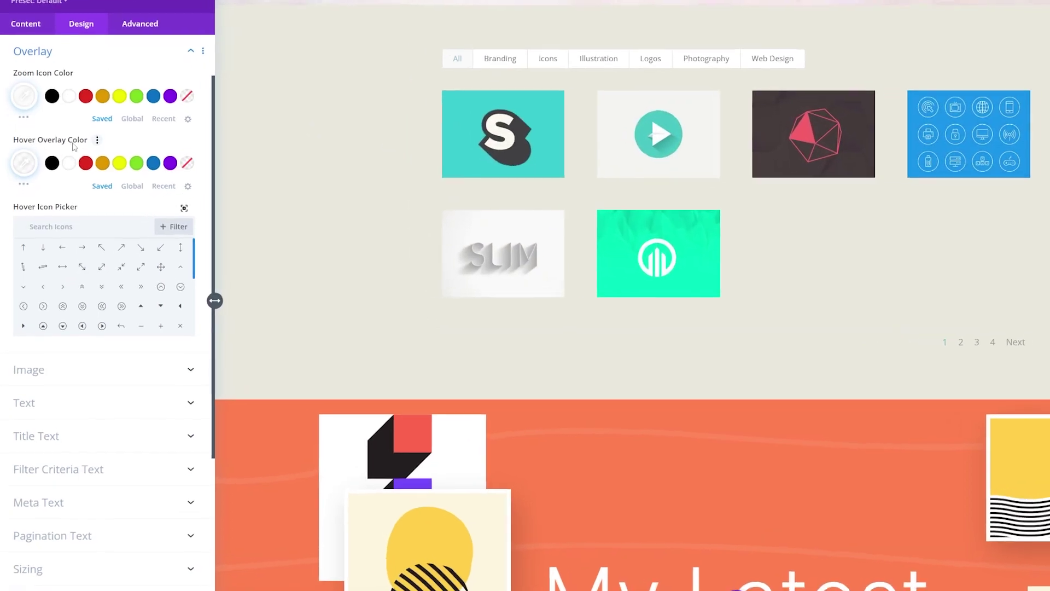
click(22, 139)
key(ctrl+a)
text(rgba(10,10,10,0.25))
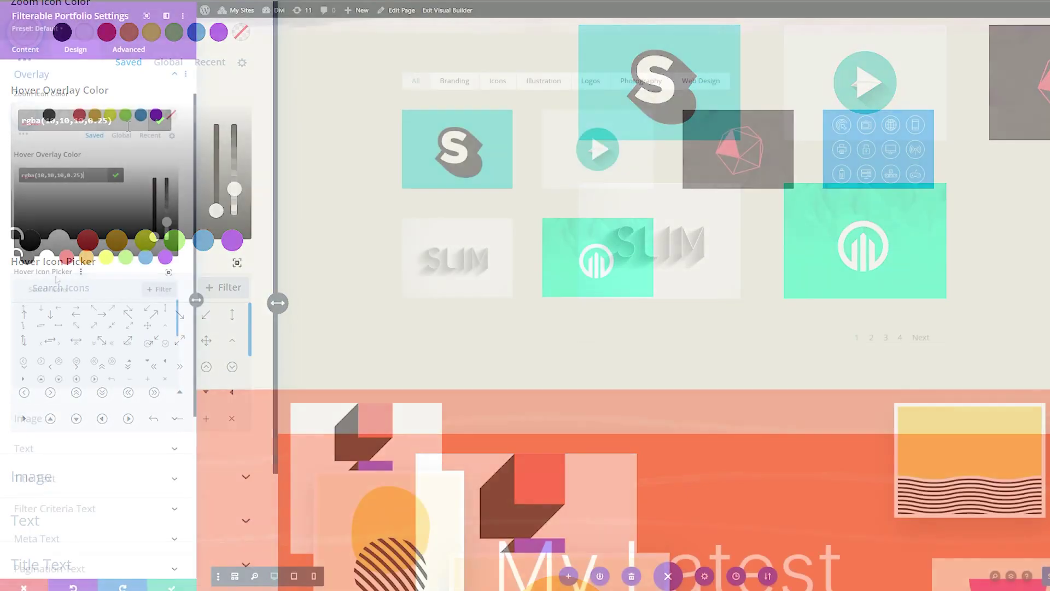
scroll(132, 378, down, 3)
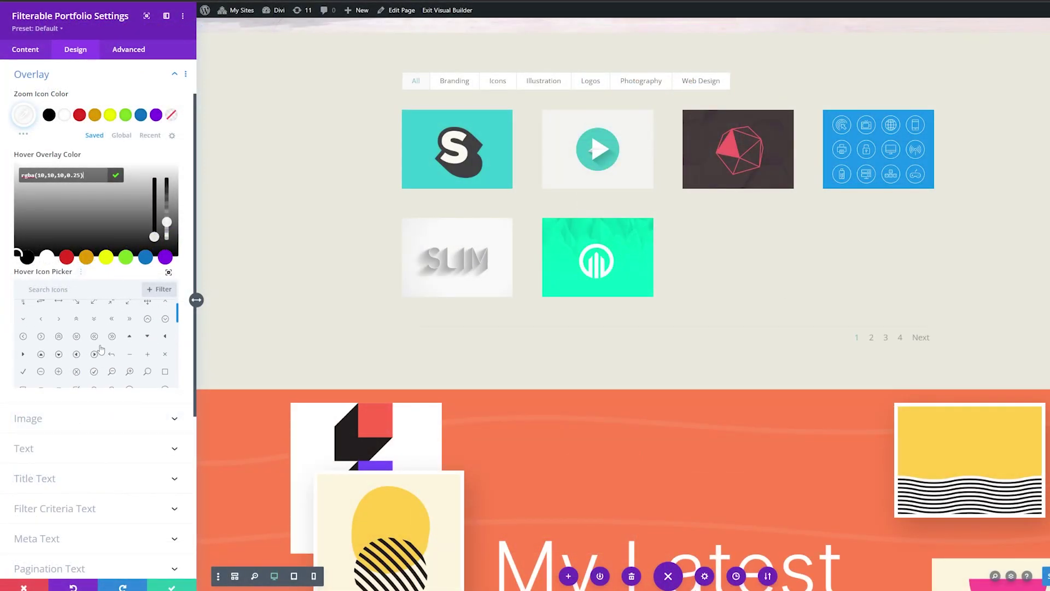
click(59, 351)
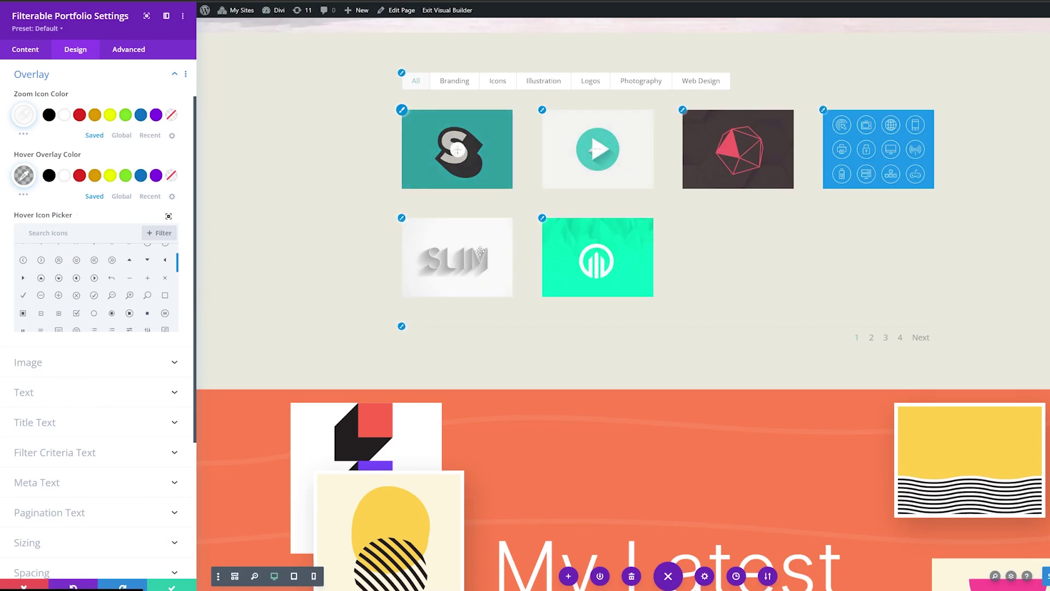
Apply the bottom-edge box shadow preset to the portfolio images, with 12px vertical position, 18px blur and -6px spread
click(38, 366)
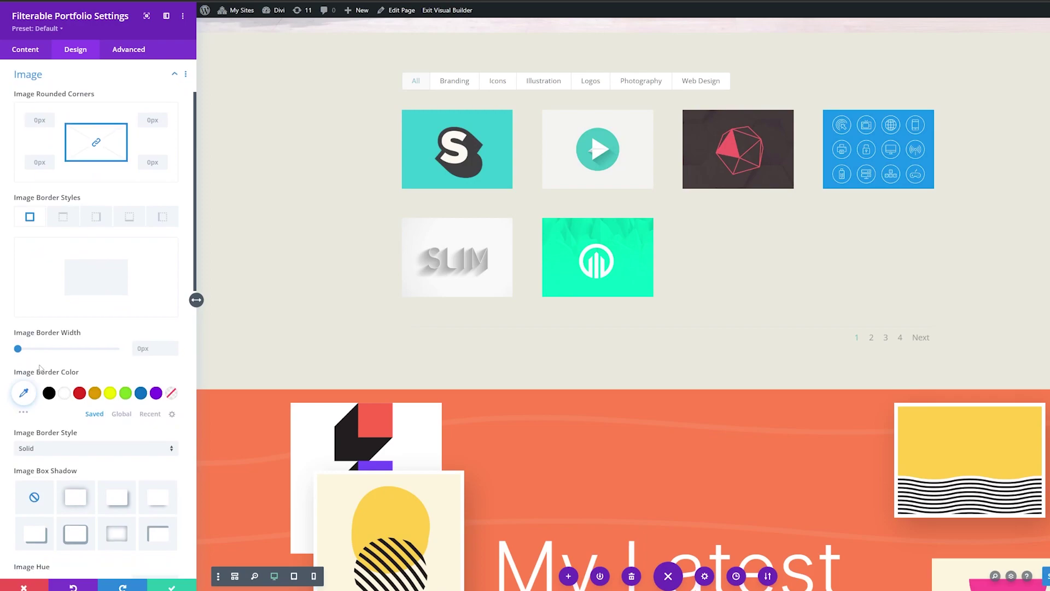
scroll(41, 371, down, 3)
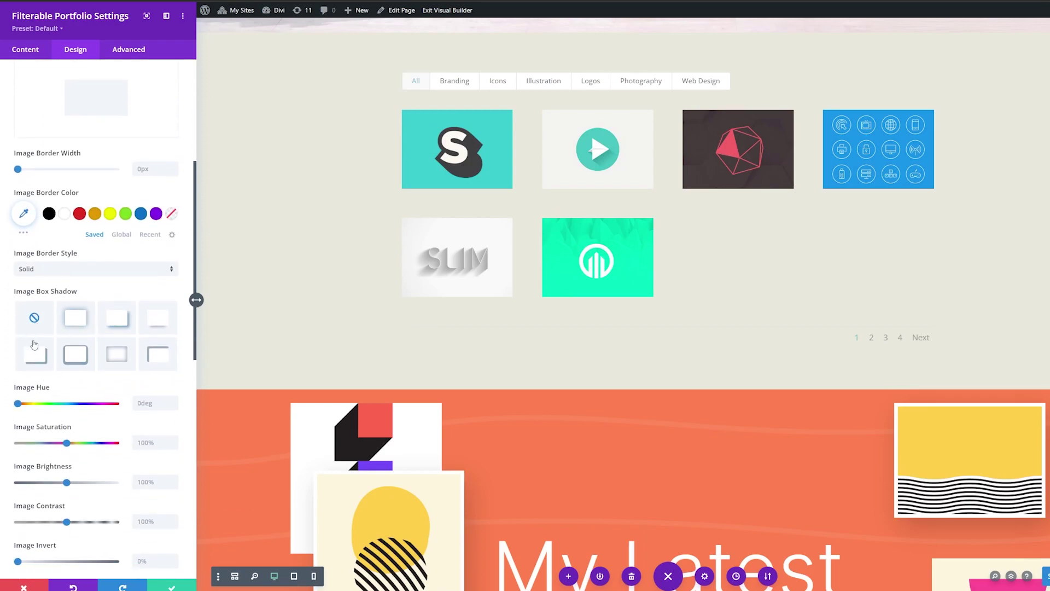
click(159, 323)
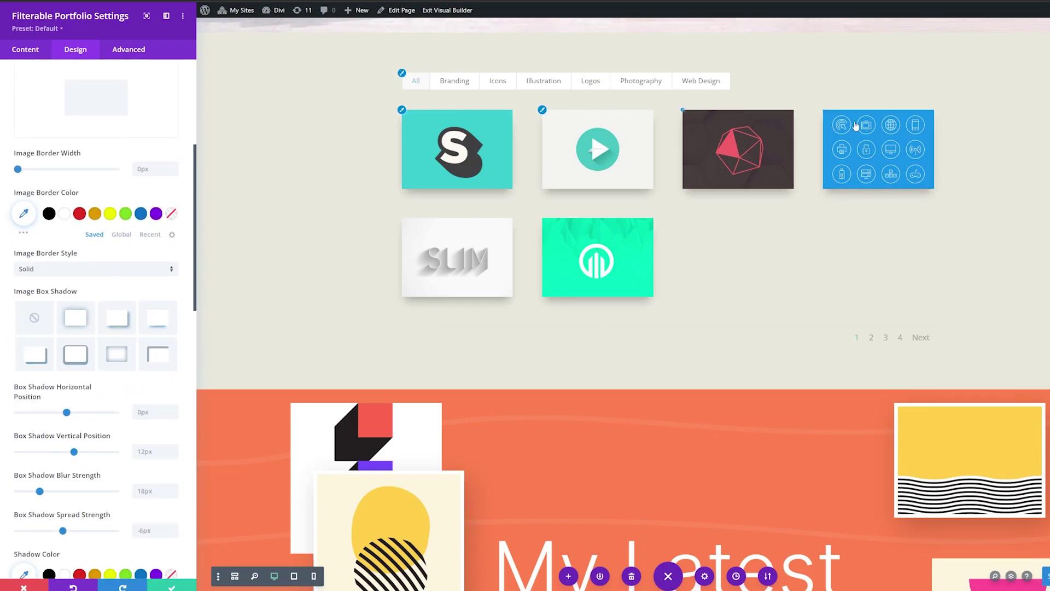
Set the portfolio's filter criteria text to the Inter font in Light weight and black (#000000)
scroll(47, 340, down, 5)
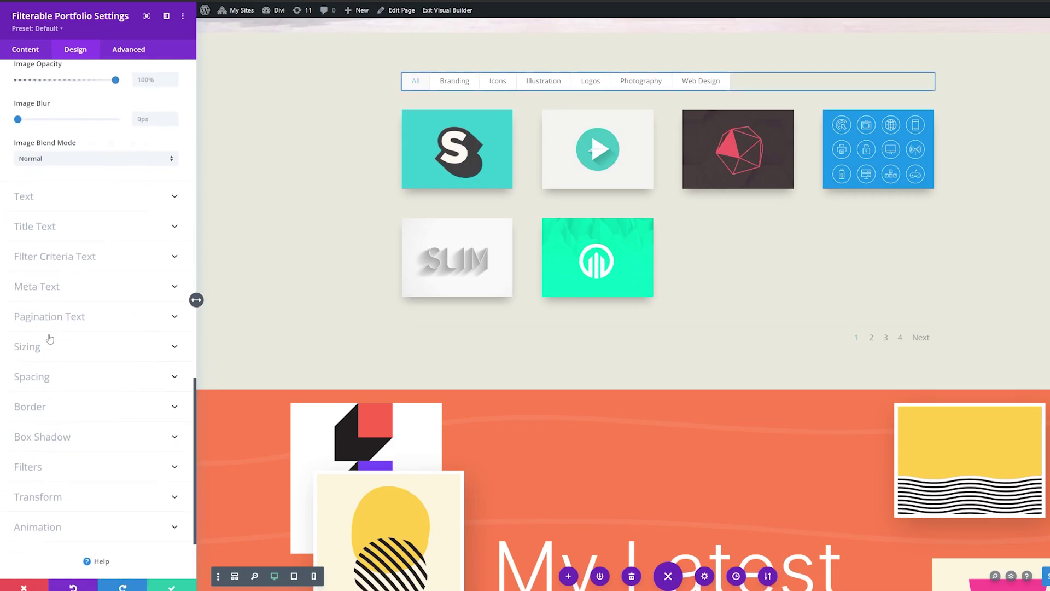
click(52, 252)
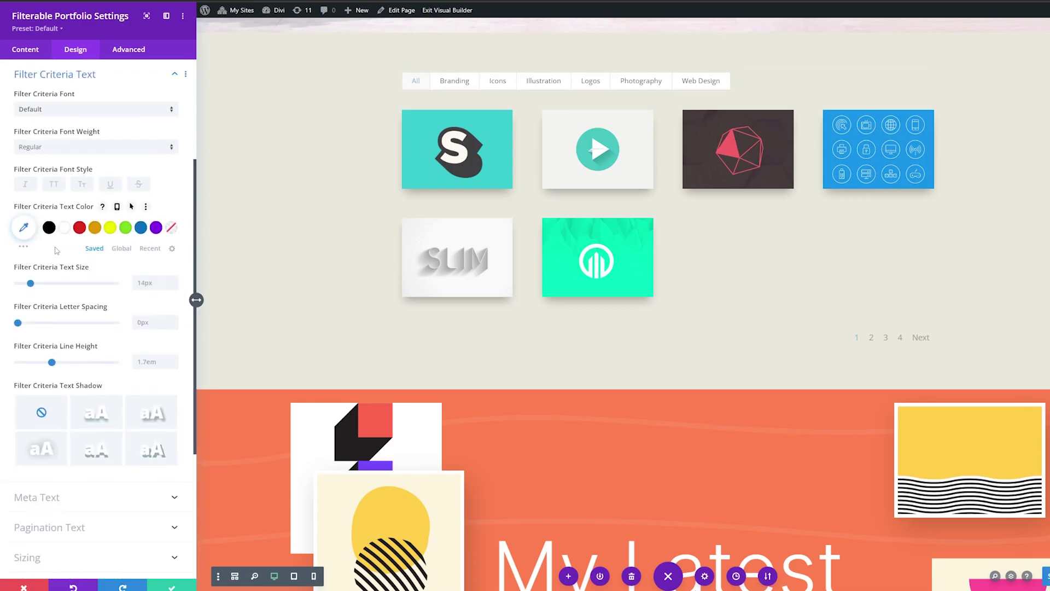
text(int)
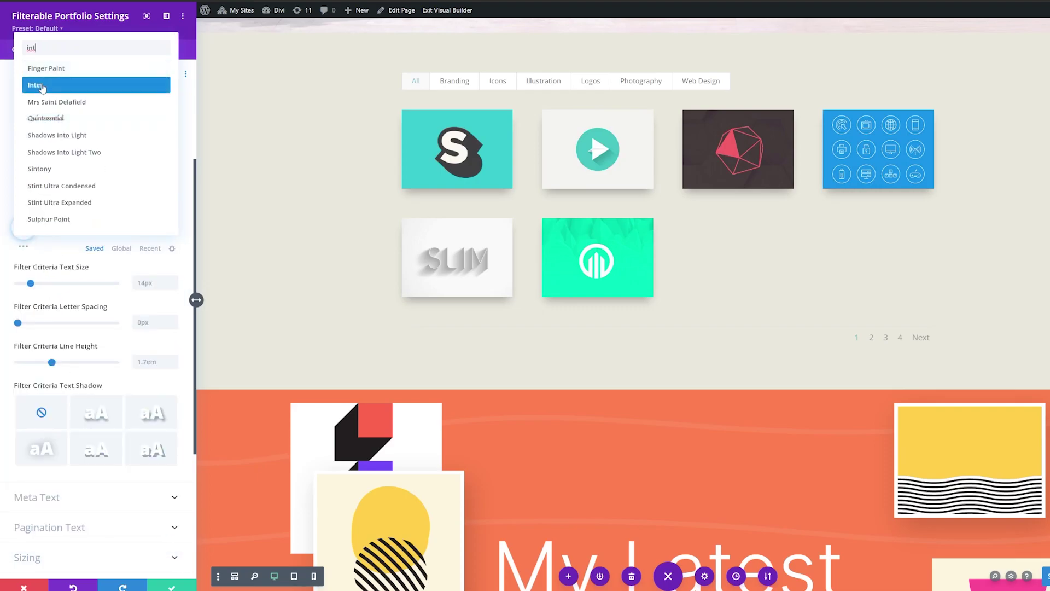
click(44, 89)
click(63, 149)
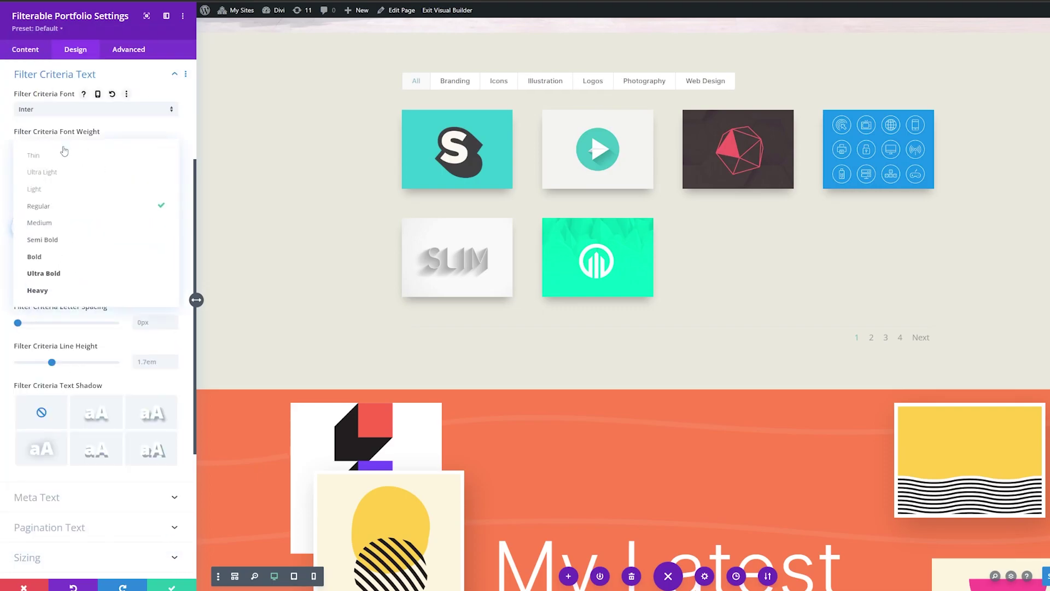
click(62, 190)
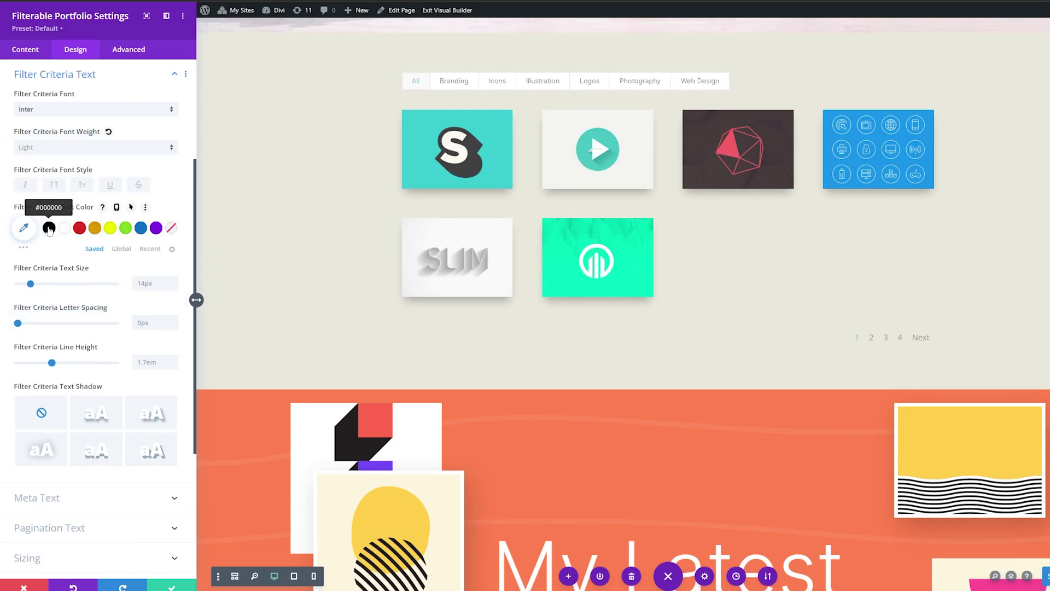
click(49, 228)
Set the portfolio's pagination text to the Inter font in Light weight and black
scroll(62, 351, down, 3)
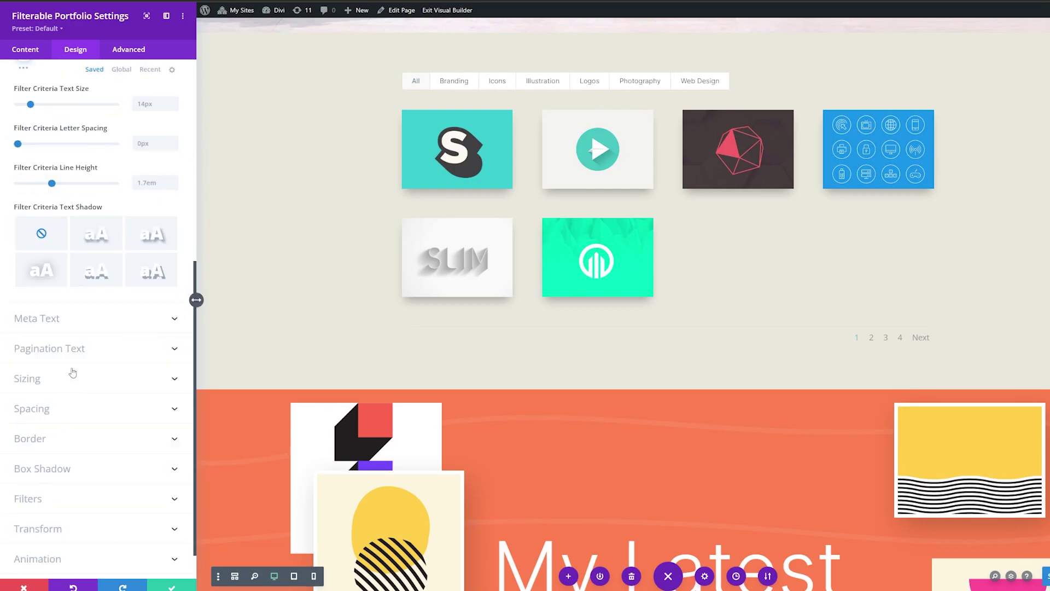
click(63, 351)
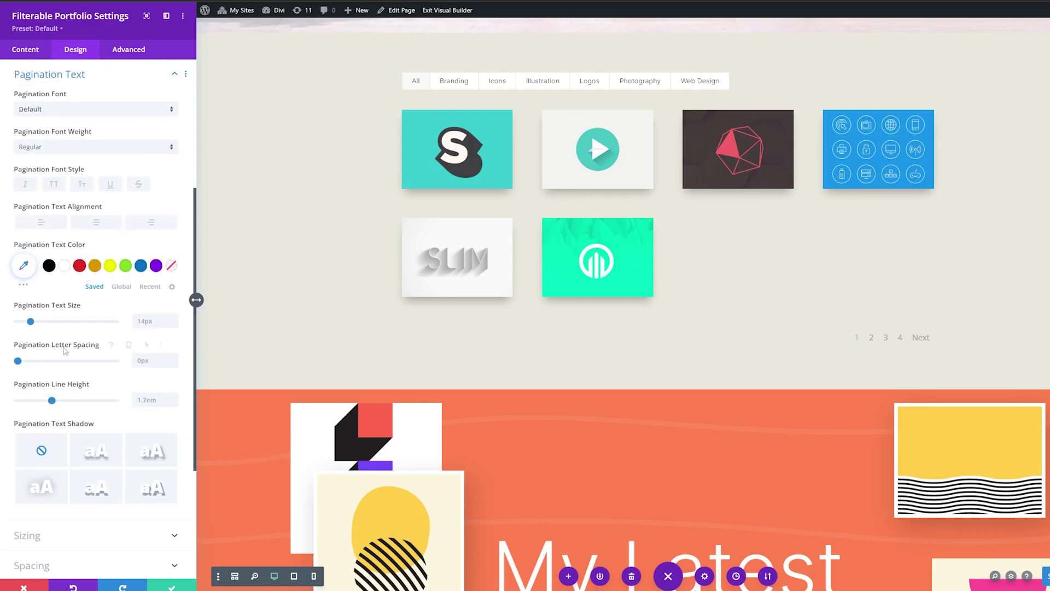
click(53, 110)
text(inter)
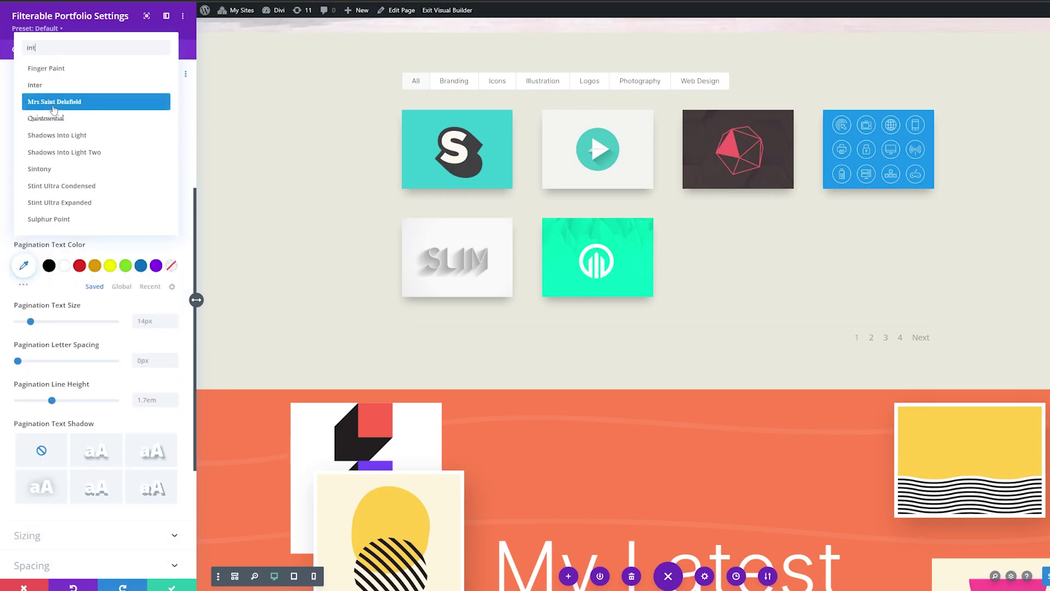
click(49, 96)
click(49, 149)
click(48, 190)
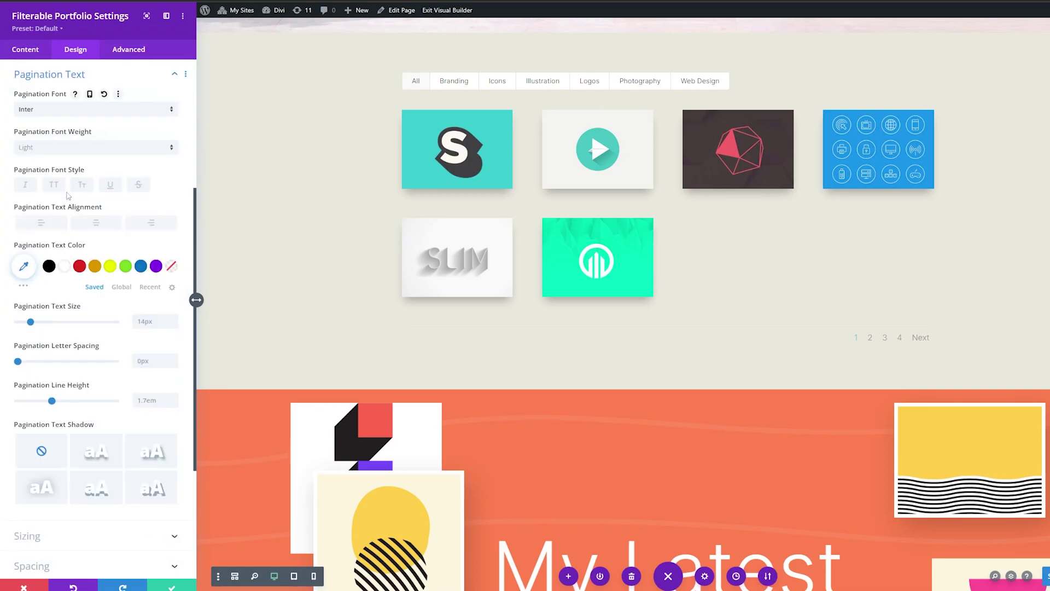
click(49, 268)
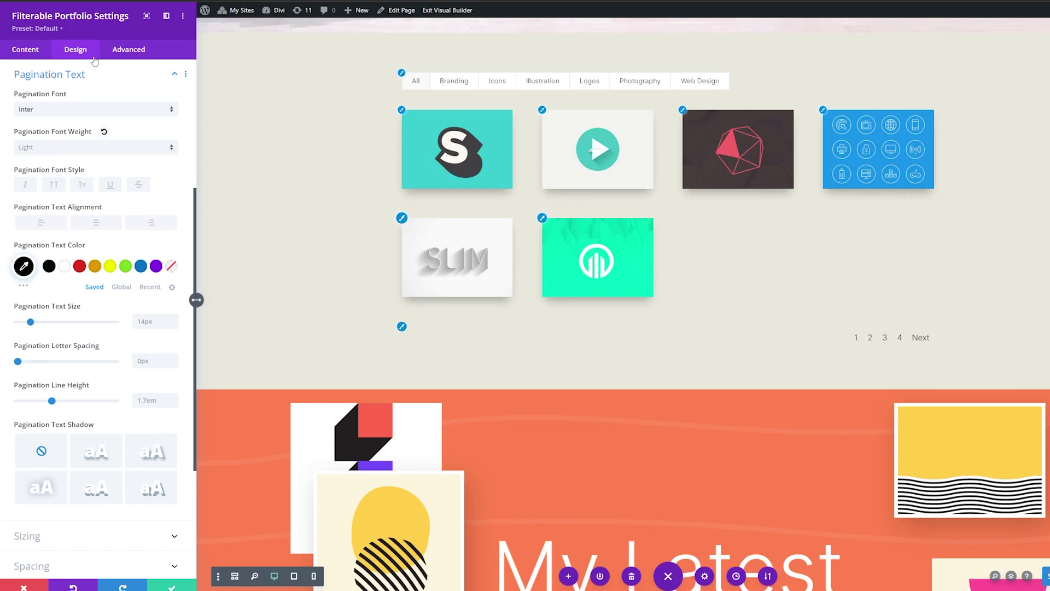
Give the Active Portfolio Filter element the custom CSS "color: #C89A5A !important;"
click(125, 54)
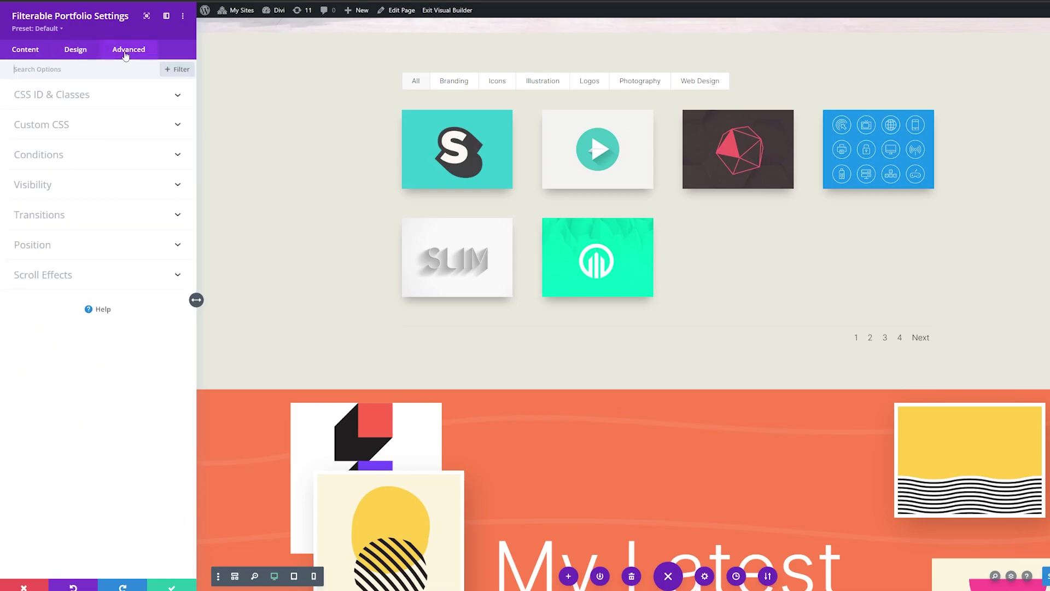
click(52, 133)
scroll(53, 312, down, 5)
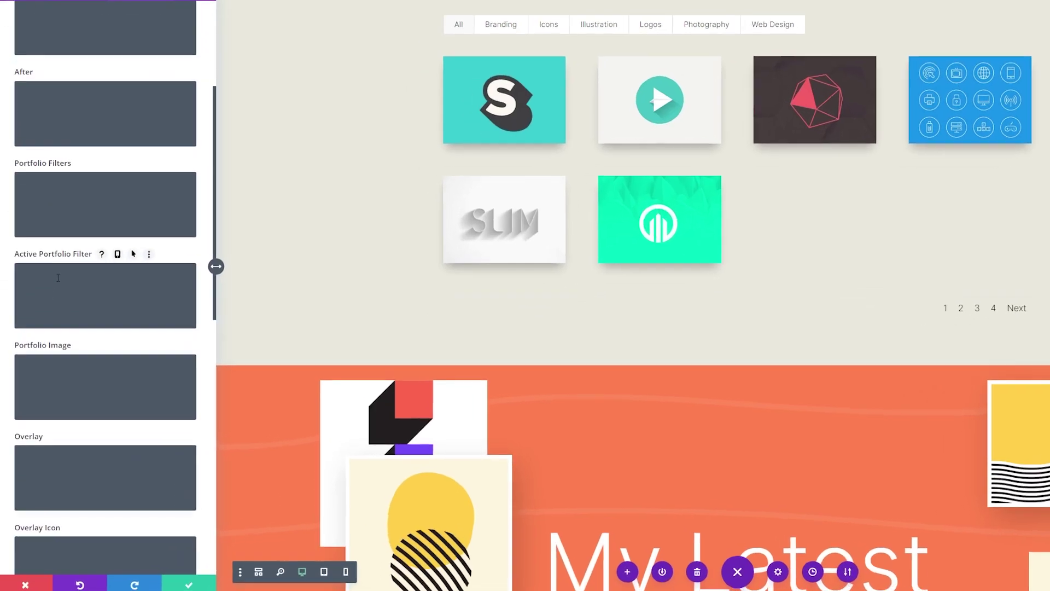
click(58, 278)
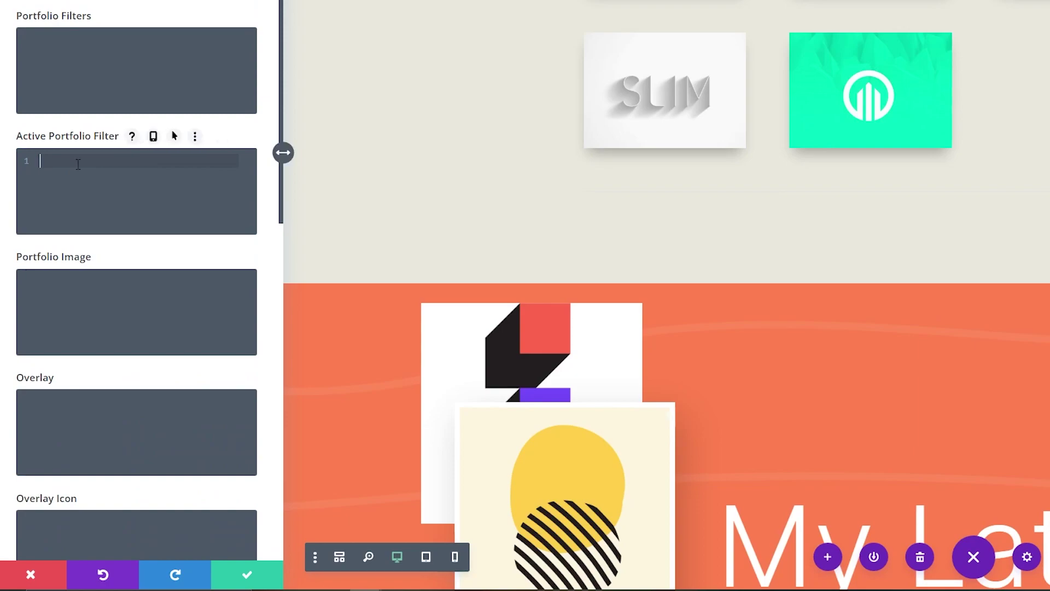
text(color: #C89A5A !important;)
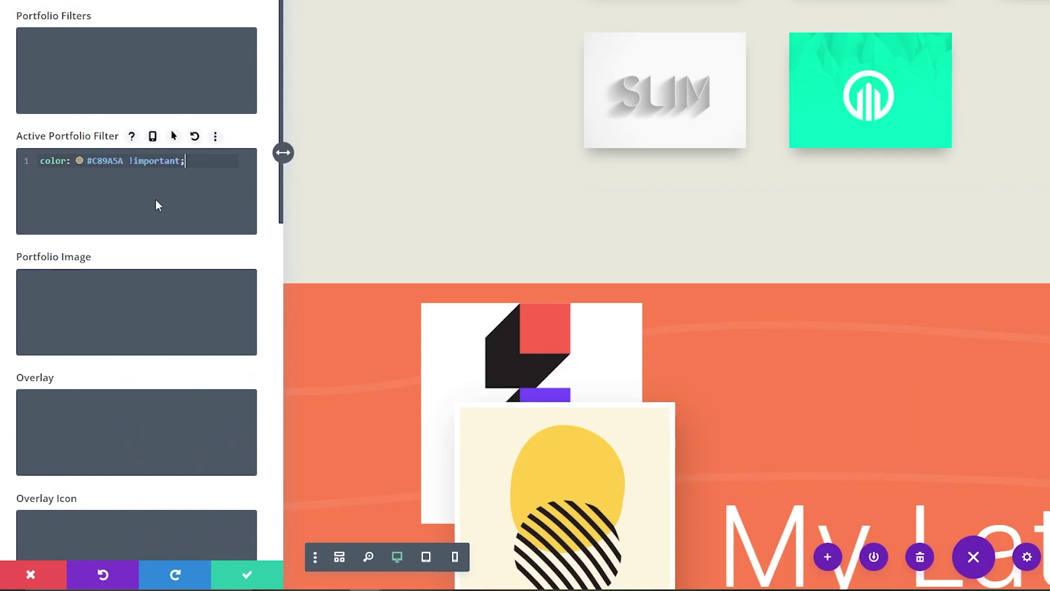
Give the Pagination Active Page element the custom CSS "color: #C89A5A !important;" and save the Filterable Portfolio settings
scroll(137, 263, down, 10)
click(119, 311)
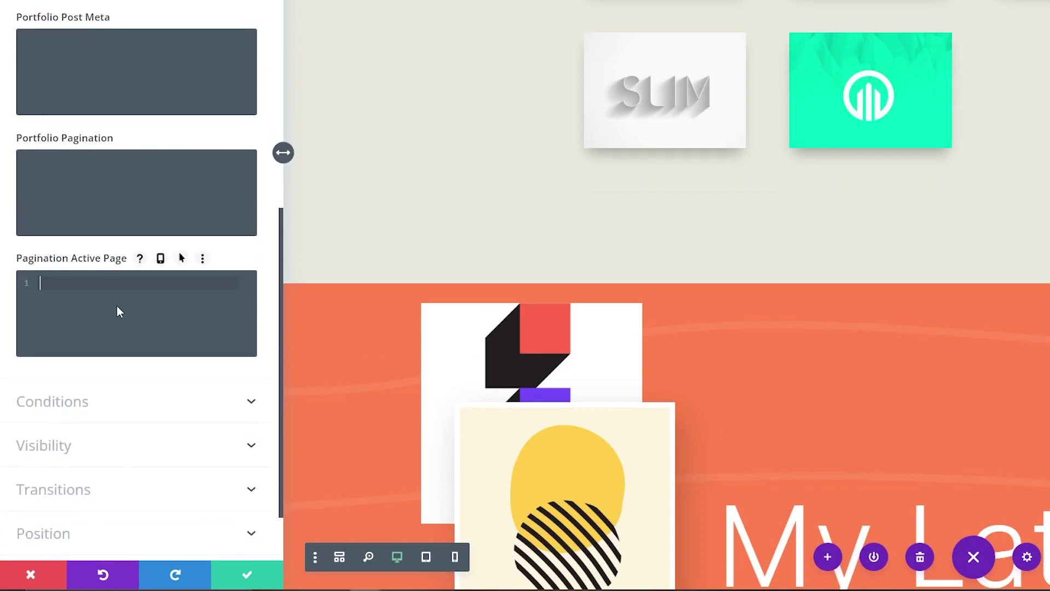
text(color: #C89A5A !important;)
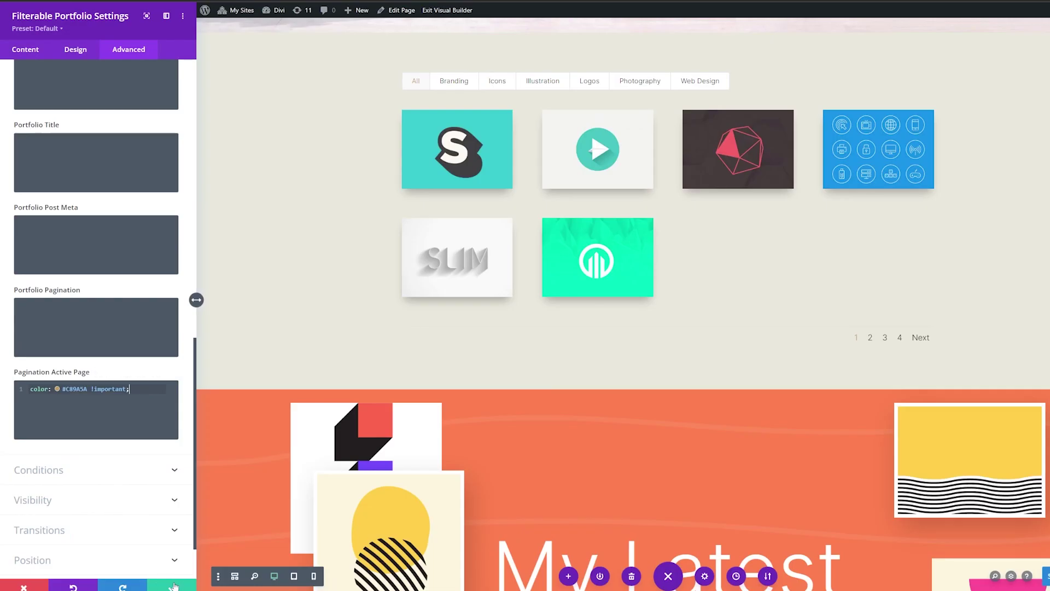
click(171, 586)
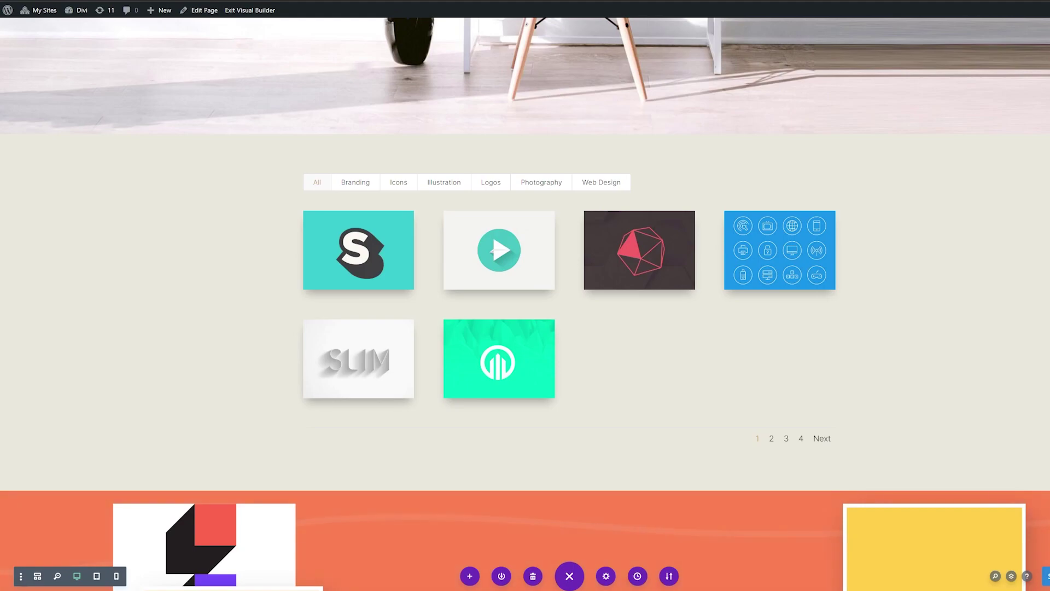
Exit the Visual Builder and check the portfolio on the live page, paging to the next set of projects and back to page 1
click(239, 11)
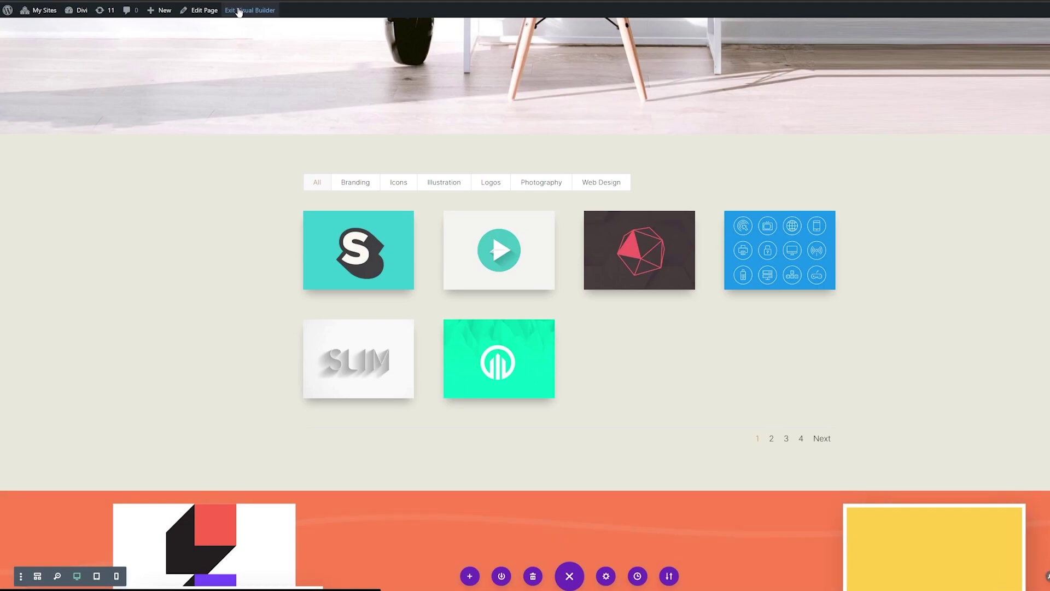
scroll(811, 351, down, 1)
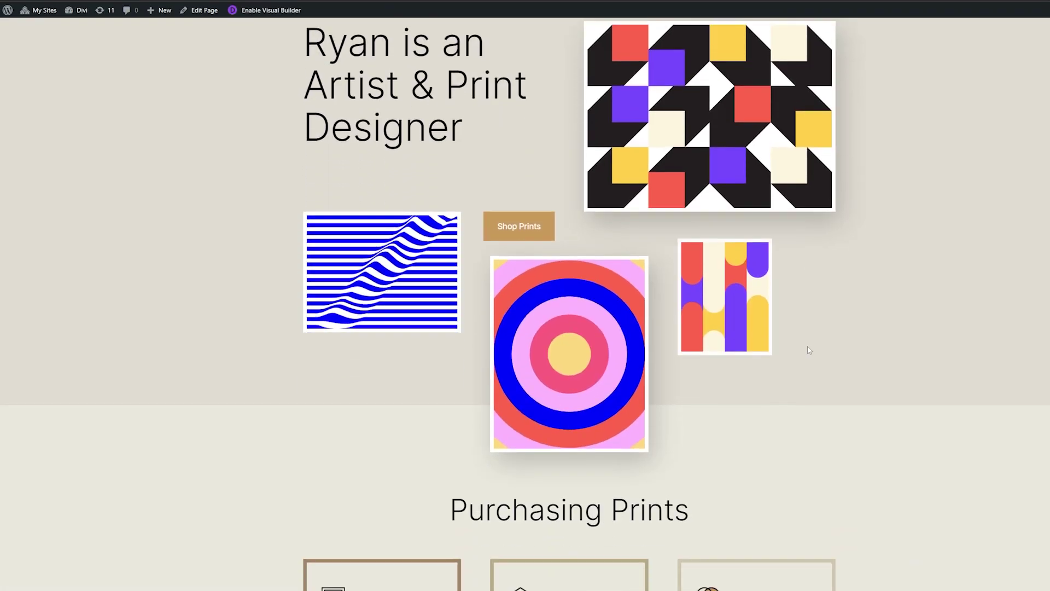
scroll(809, 351, down, 15)
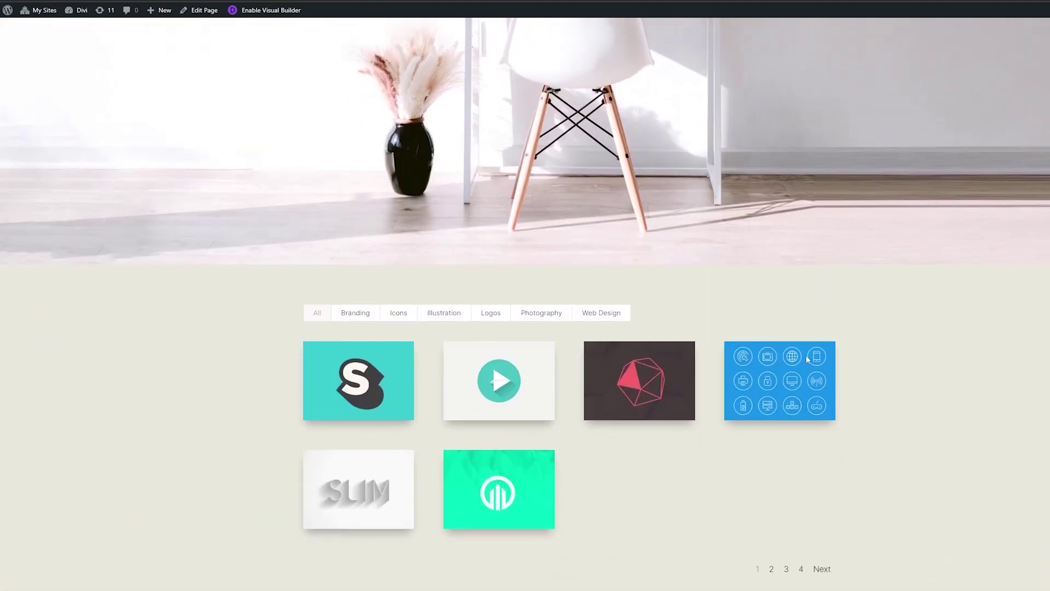
scroll(809, 358, down, 3)
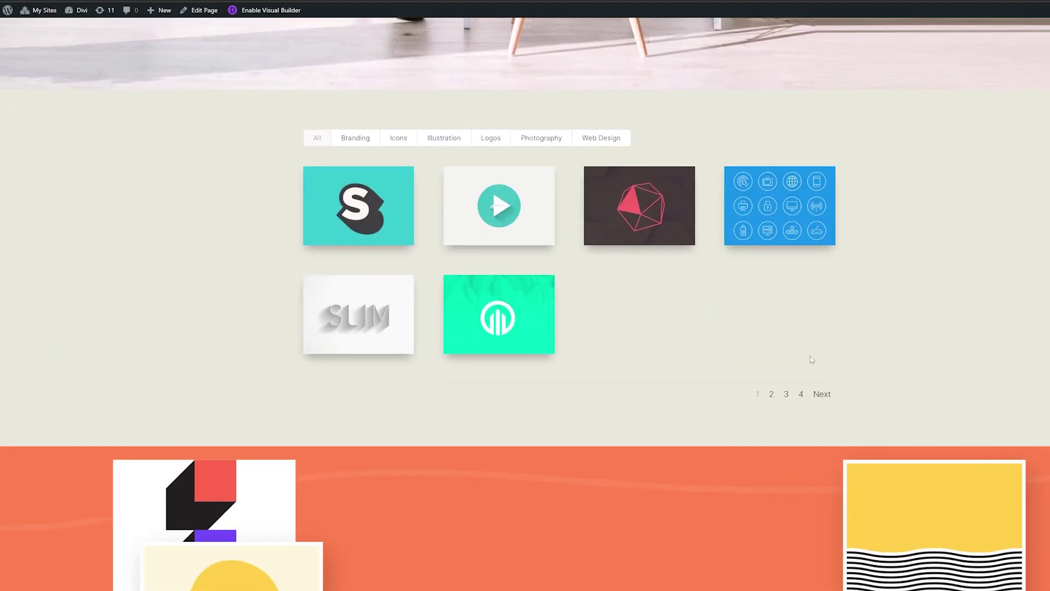
click(820, 399)
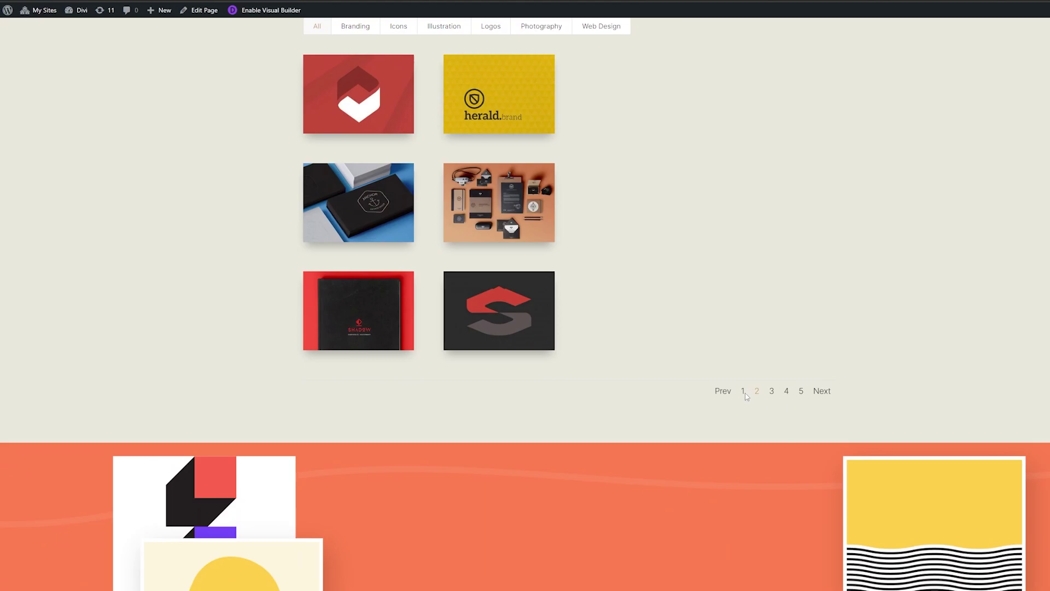
click(744, 392)
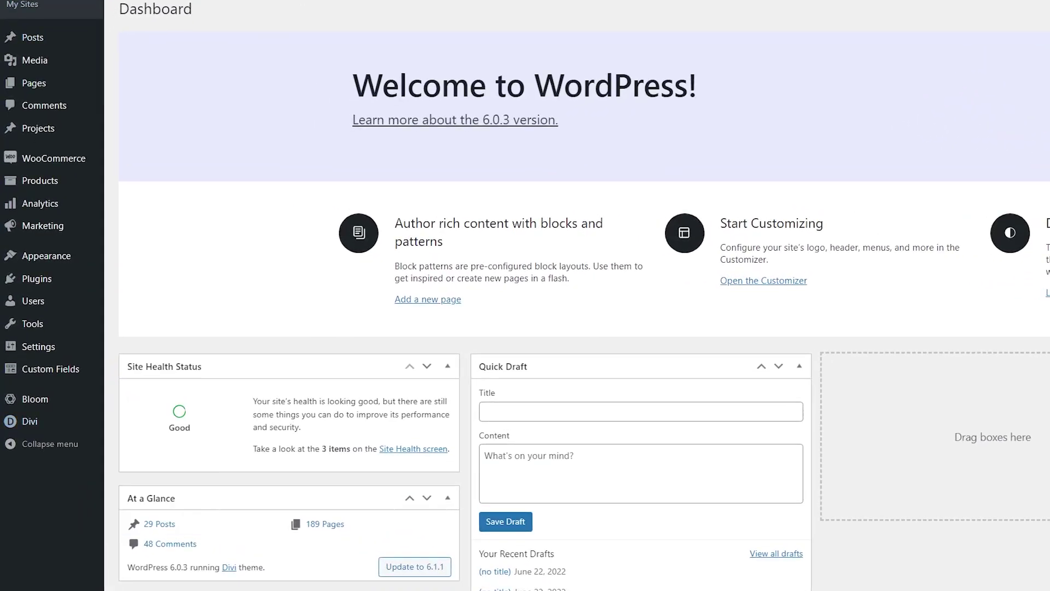
Create a new Divi Theme Builder template assigned to All Projects
mouse_move(33, 423)
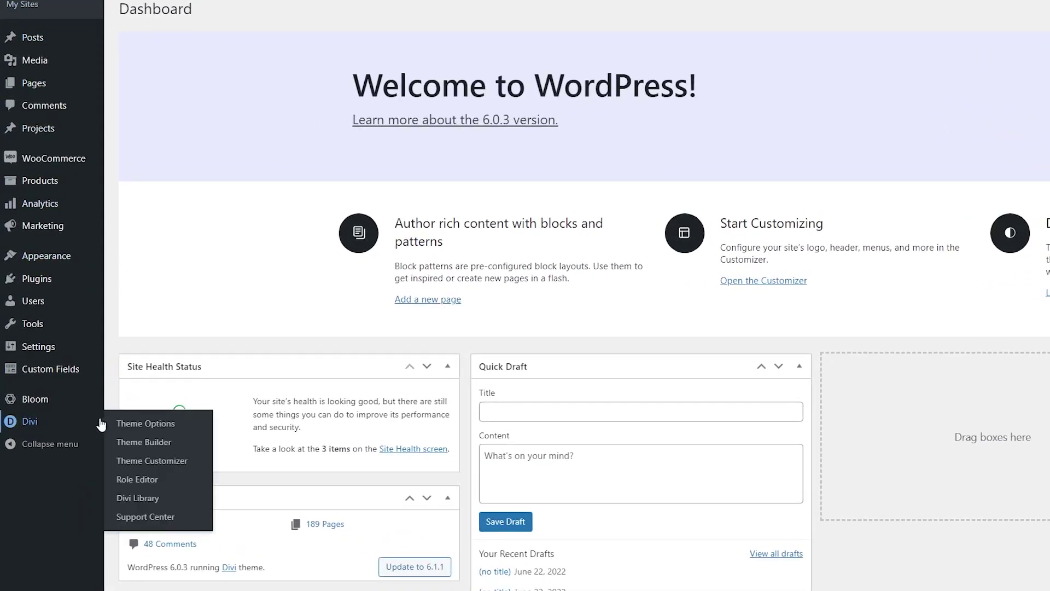
click(145, 443)
click(864, 203)
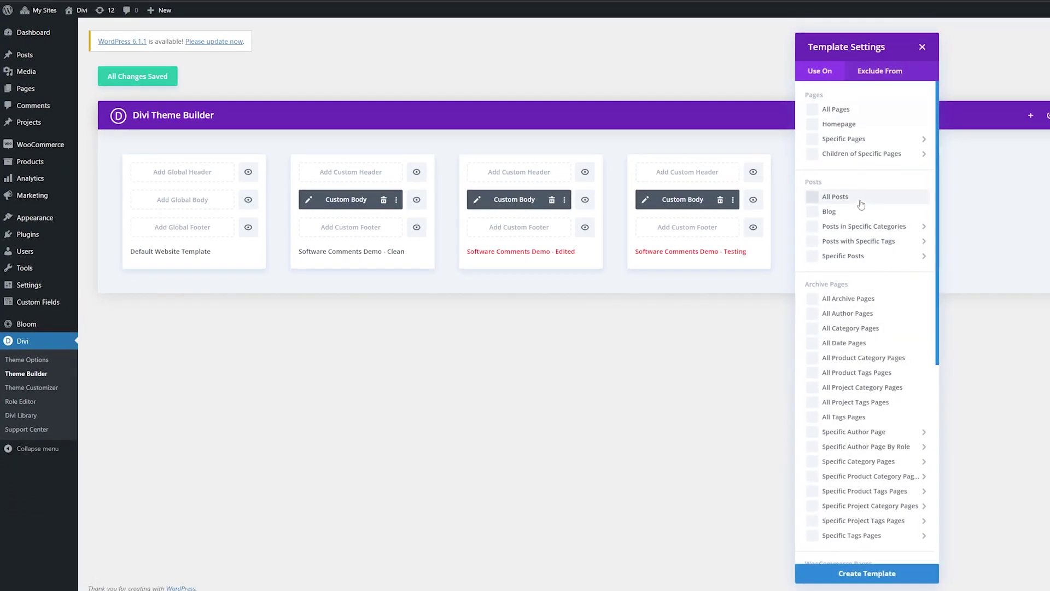
scroll(843, 263, down, 6)
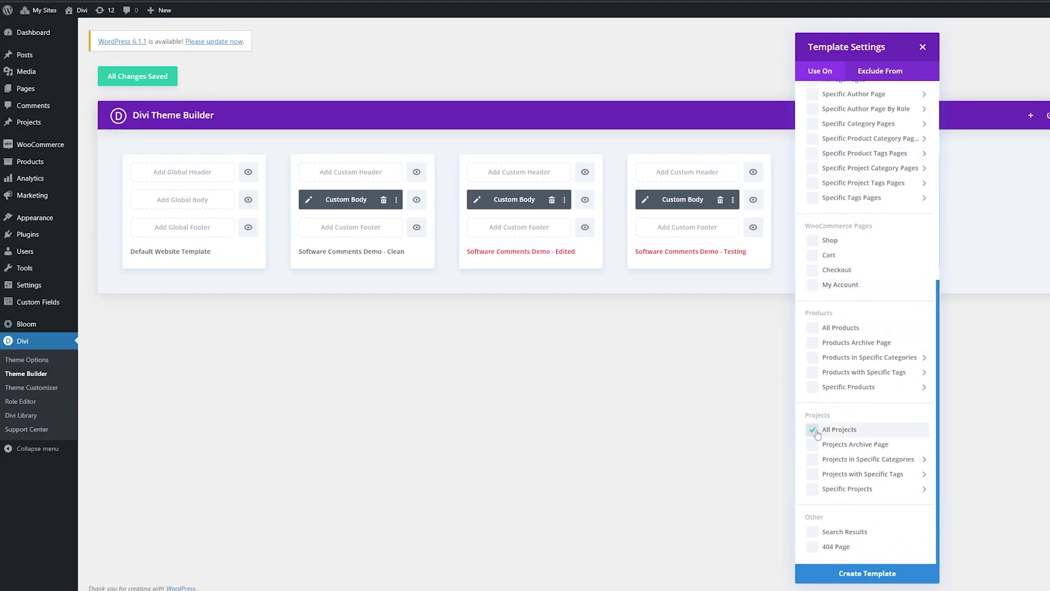
click(868, 572)
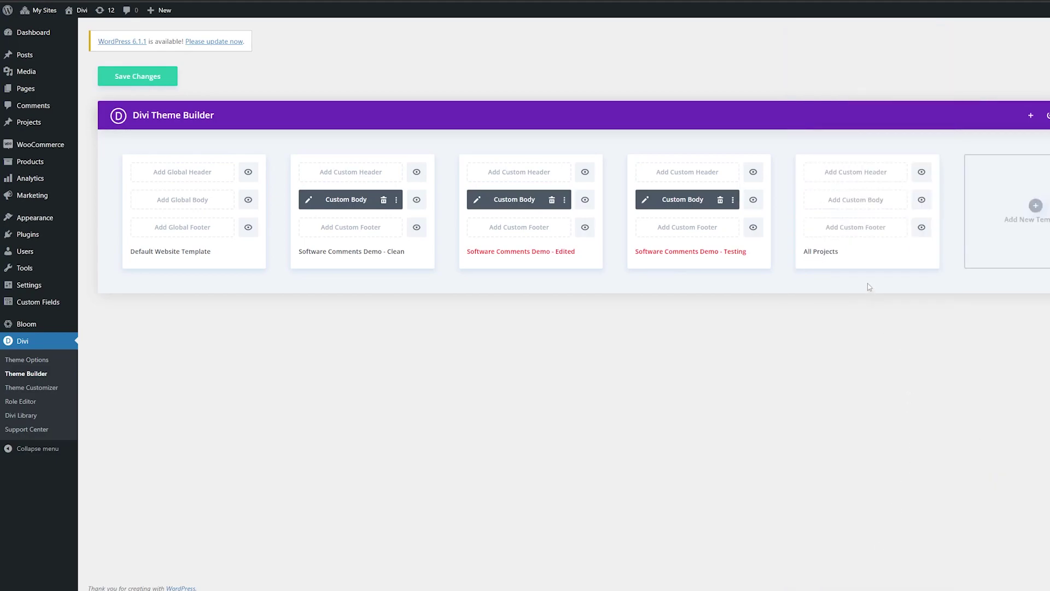
Start building a custom body for the All Projects template and add a fullwidth section containing a Fullwidth Header module
click(846, 201)
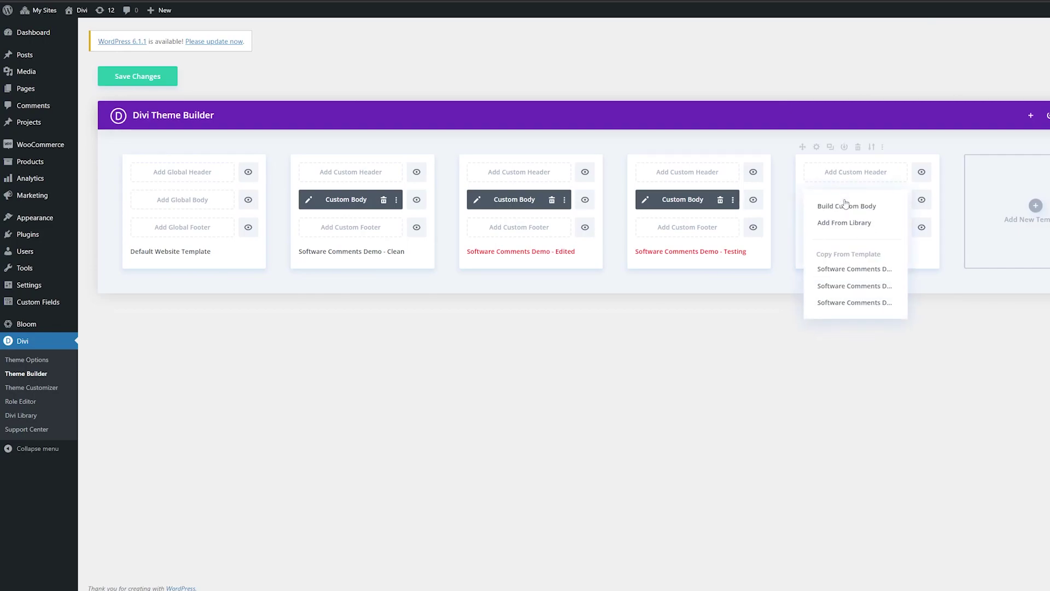
click(844, 215)
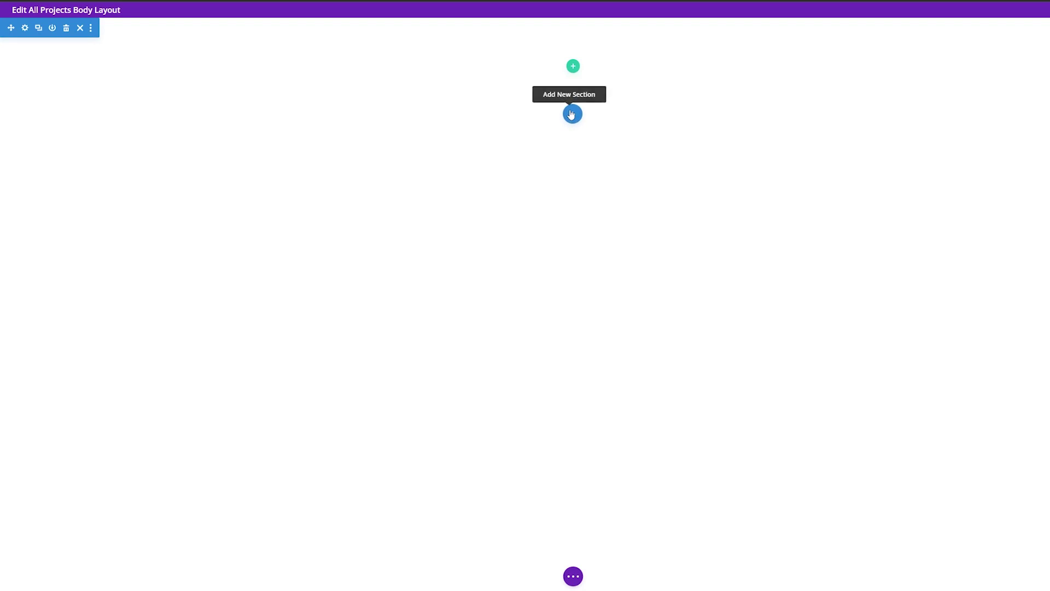
click(572, 114)
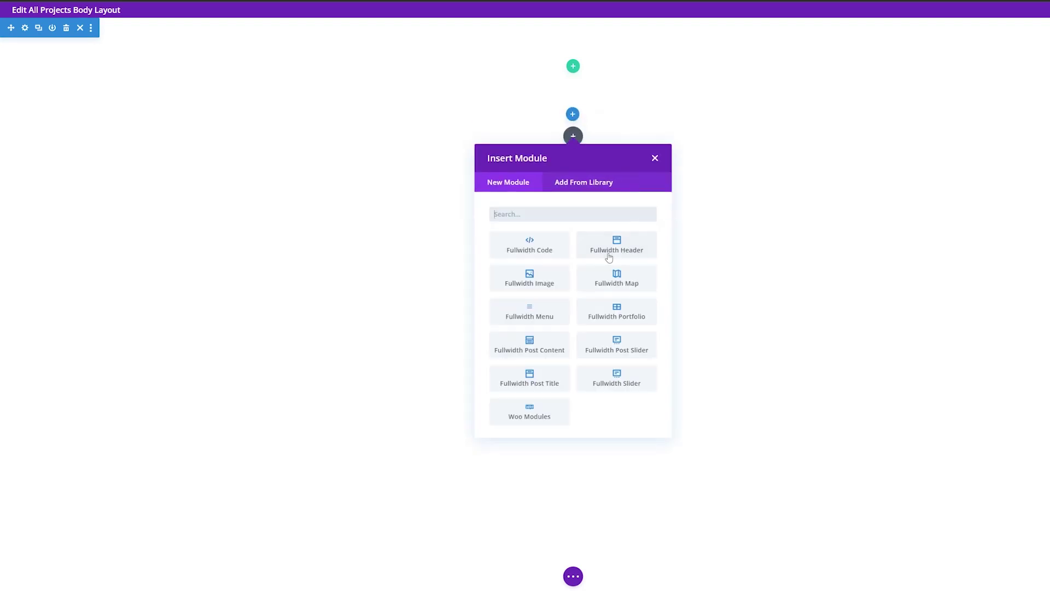
click(609, 255)
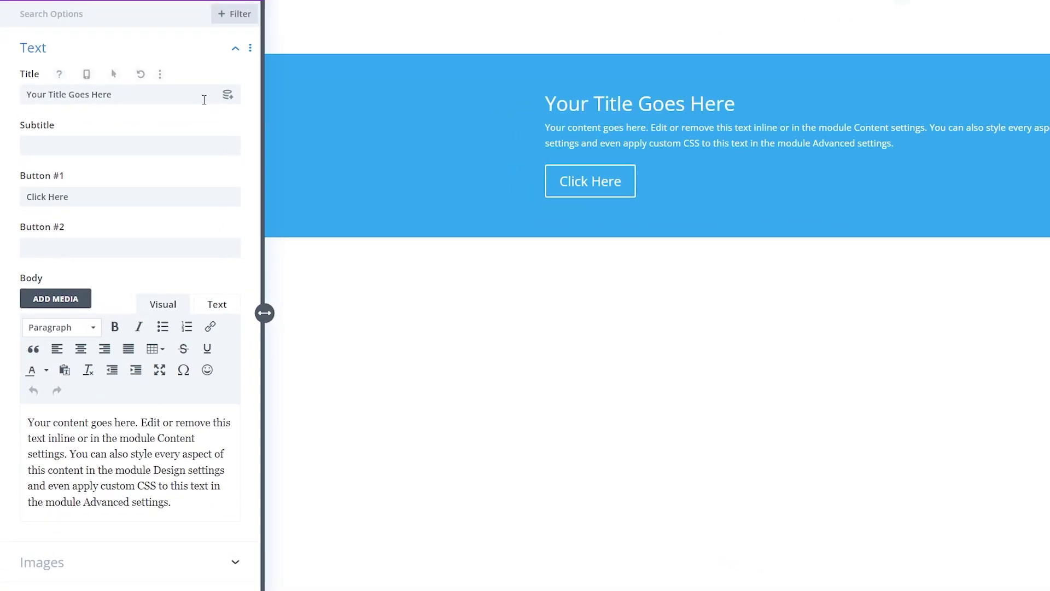
Use the dynamic Post/Archive Title as the header's title and clear the Button #1 and body text
click(227, 96)
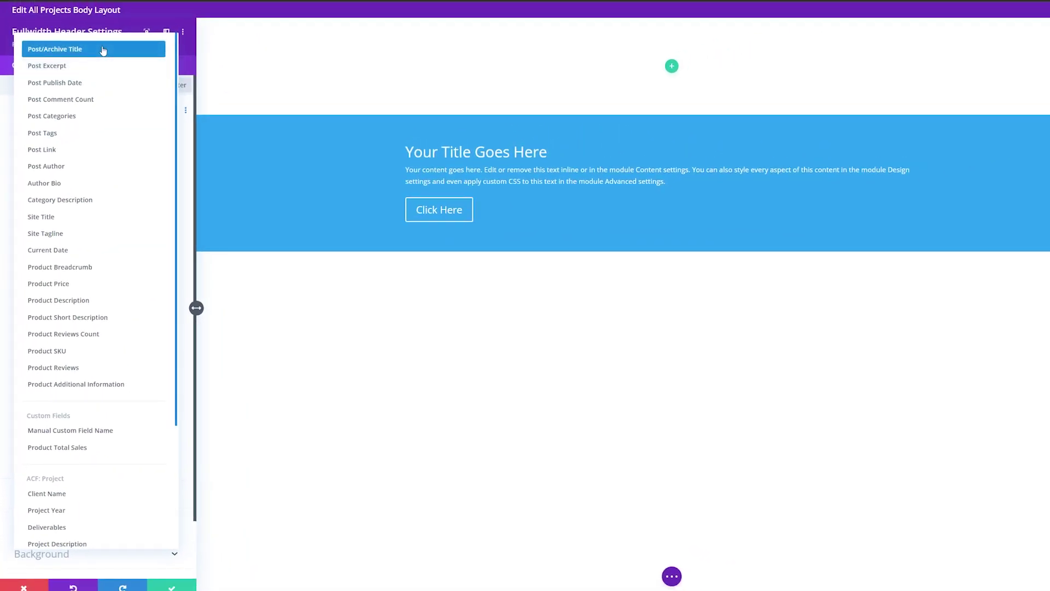
click(102, 51)
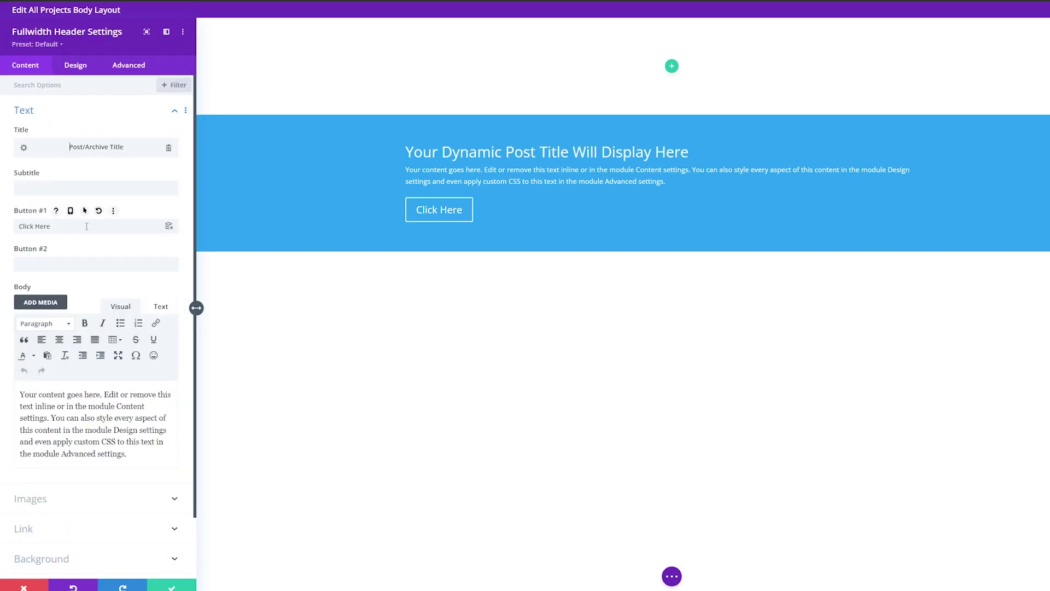
drag(92, 226, 16, 227)
key(BackSpace)
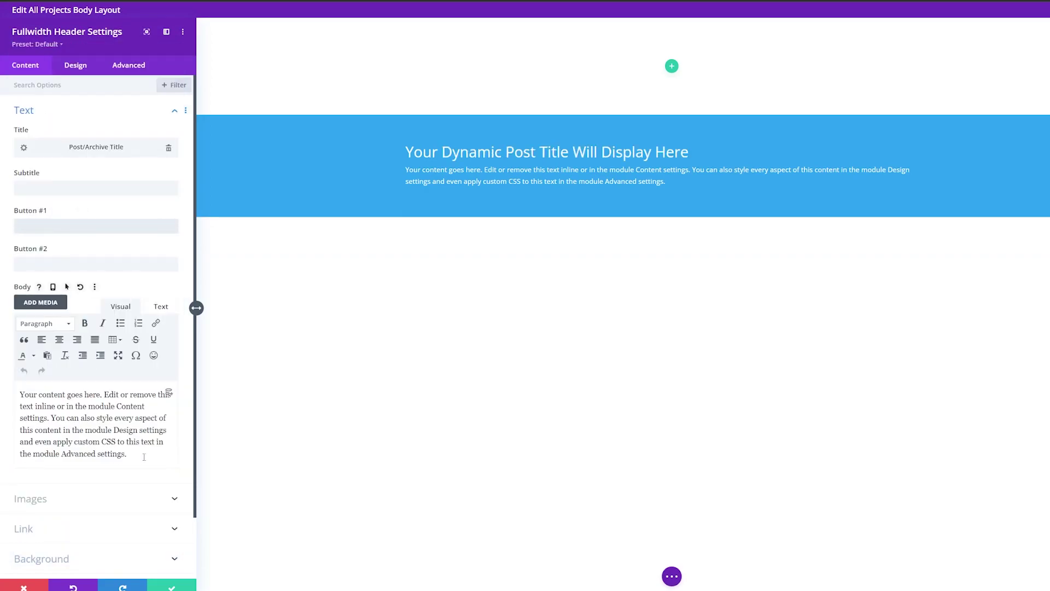
drag(131, 454, 1, 362)
key(BackSpace)
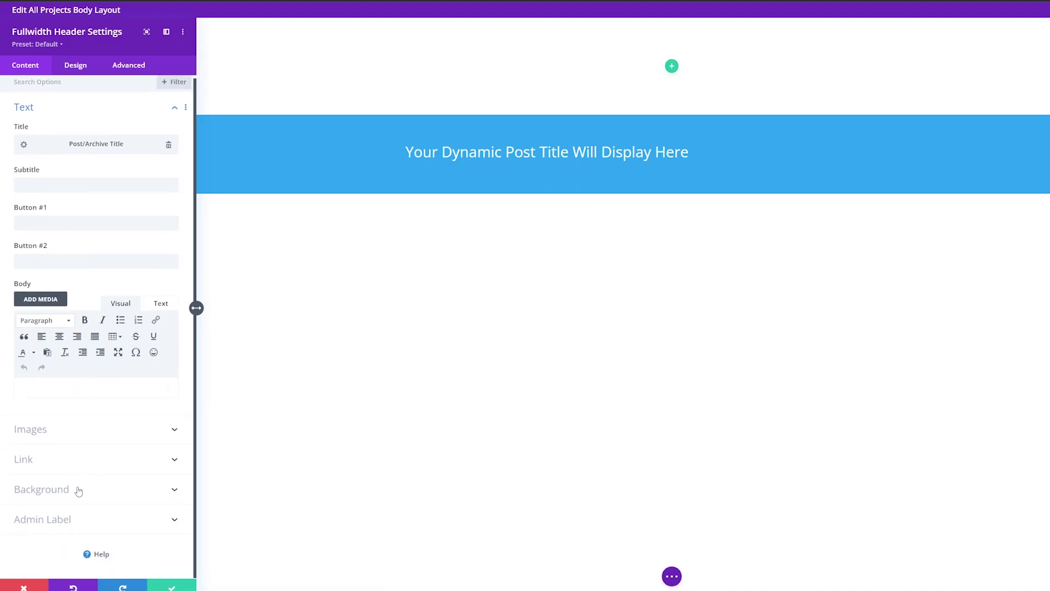
Remove the header's background colour and use the dynamic Featured Image as its background image
click(84, 493)
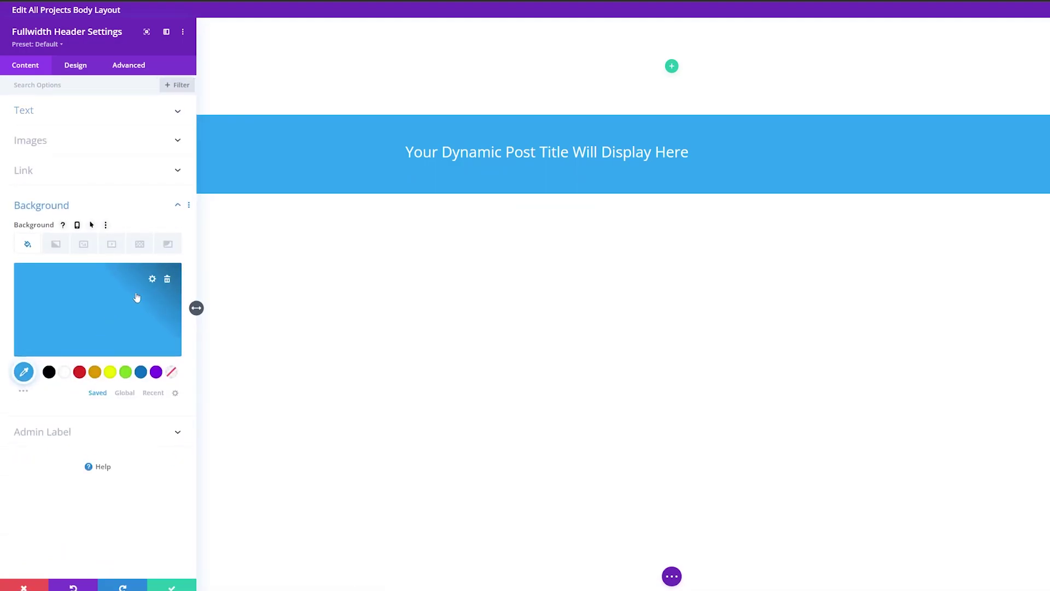
click(166, 279)
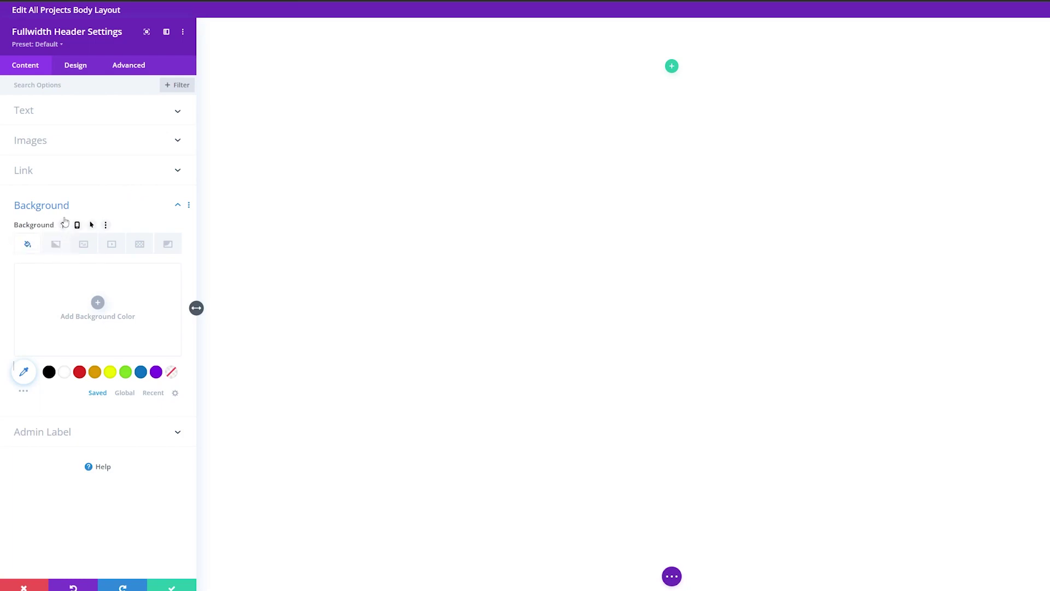
click(91, 247)
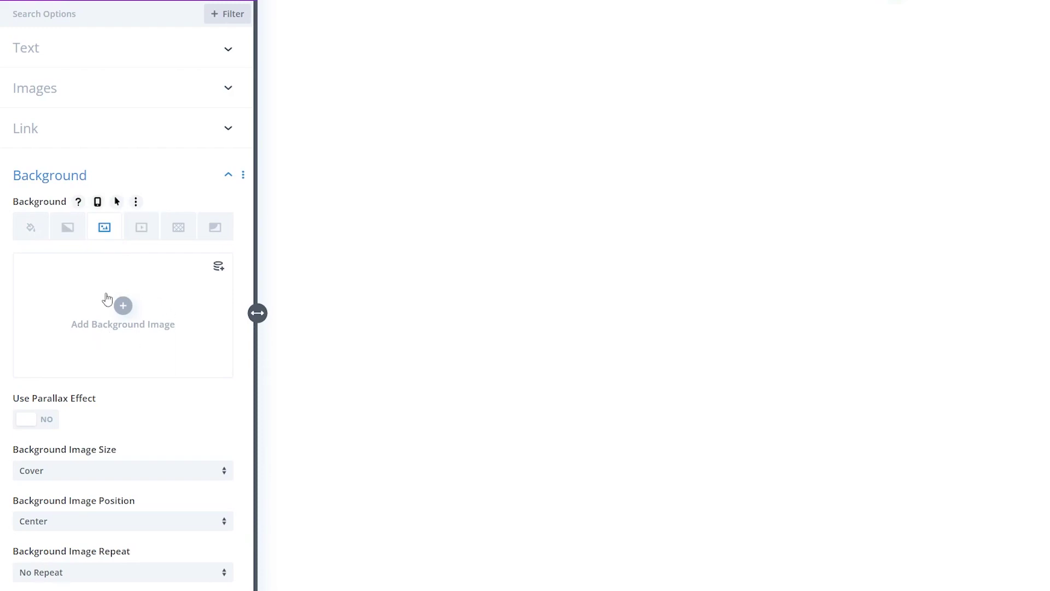
click(217, 273)
click(120, 157)
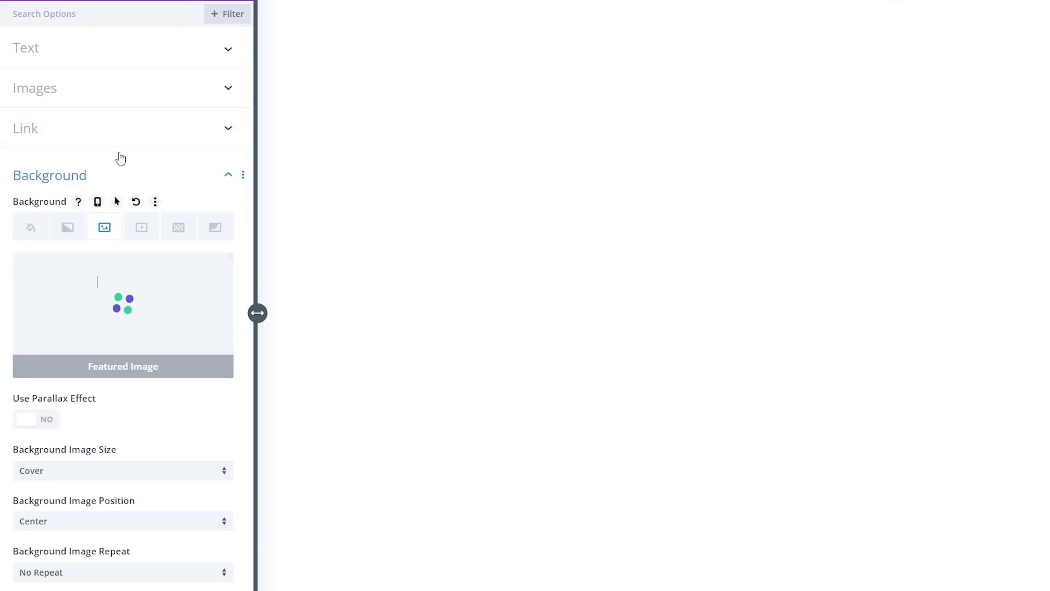
Centre the header's text and logo alignment and make the header fullscreen
click(75, 70)
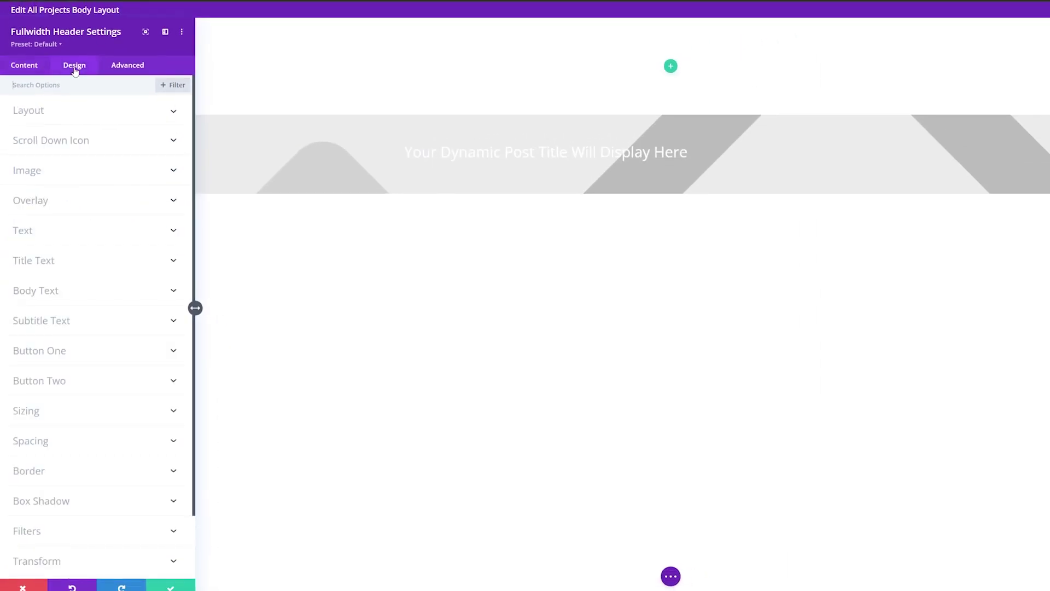
click(58, 119)
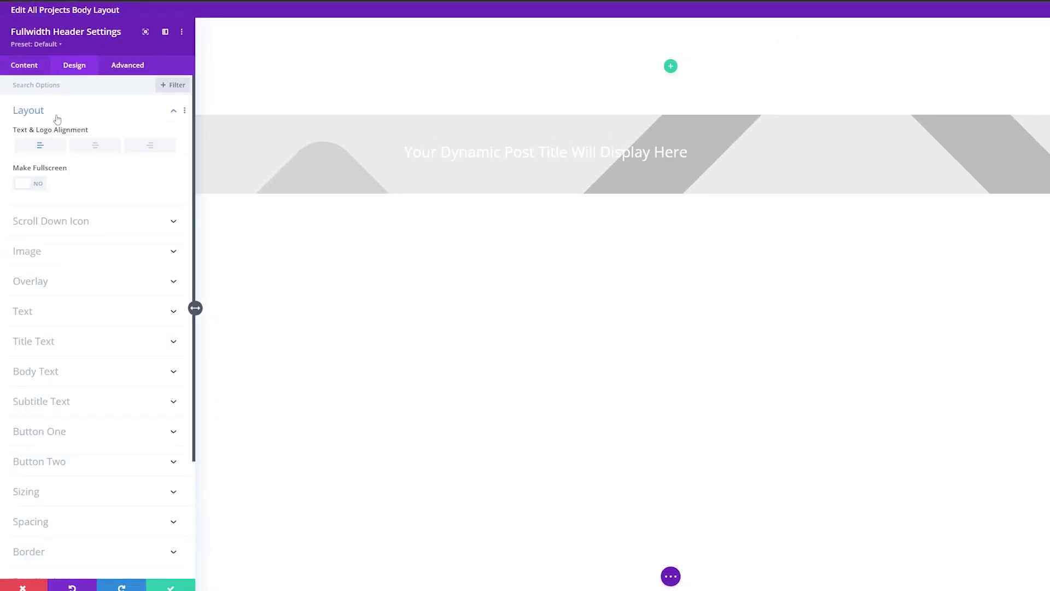
click(91, 145)
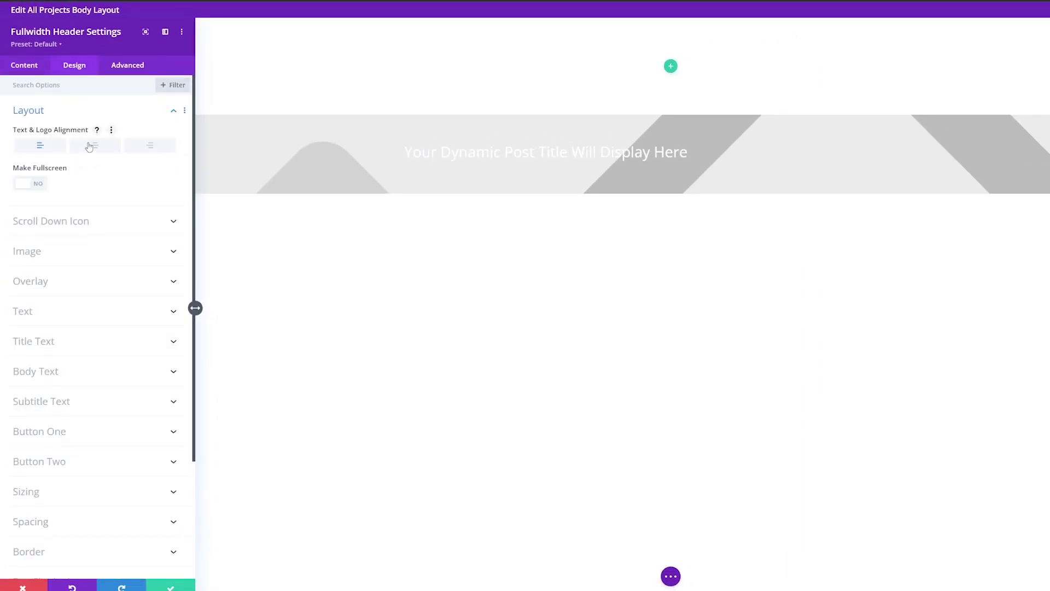
click(31, 184)
Set the header's title font to Inter
scroll(57, 301, down, 1)
click(57, 301)
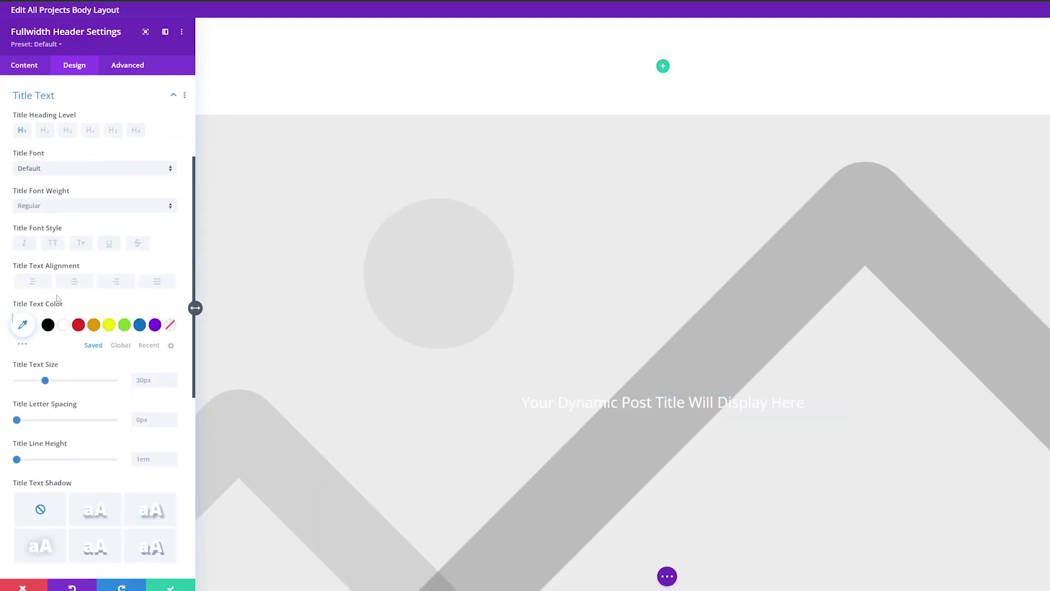
click(54, 164)
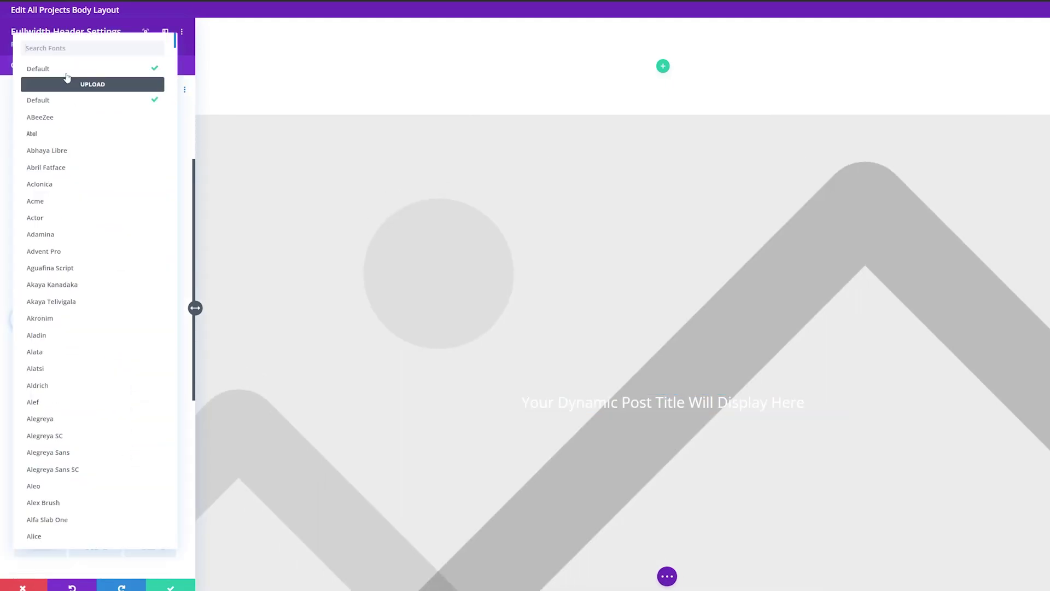
text(inter)
click(66, 77)
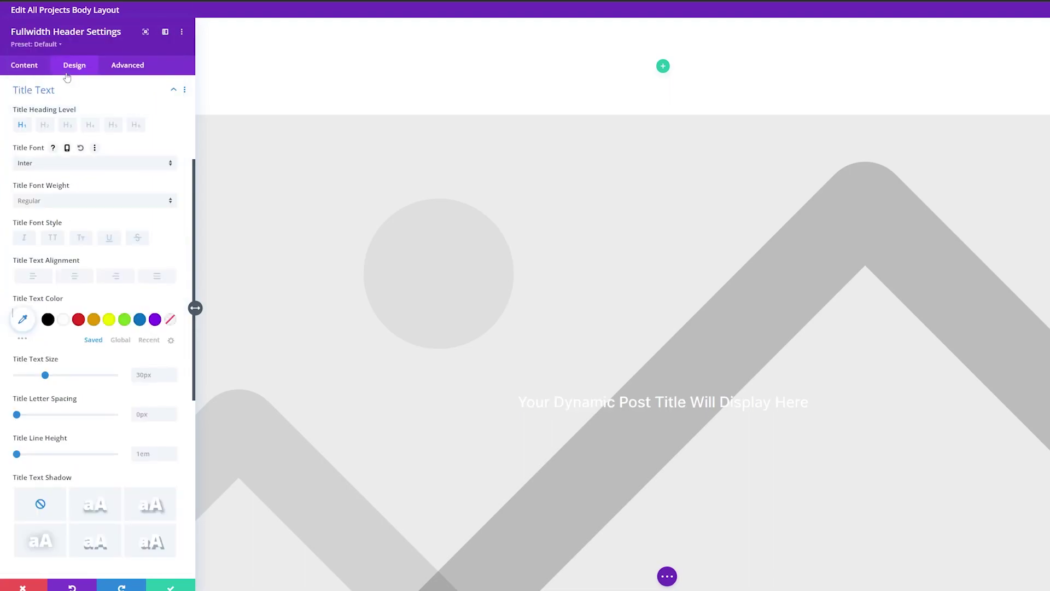
Make the header's title bold and white, with a 90px text size and a 1.5em line height
click(67, 202)
click(57, 307)
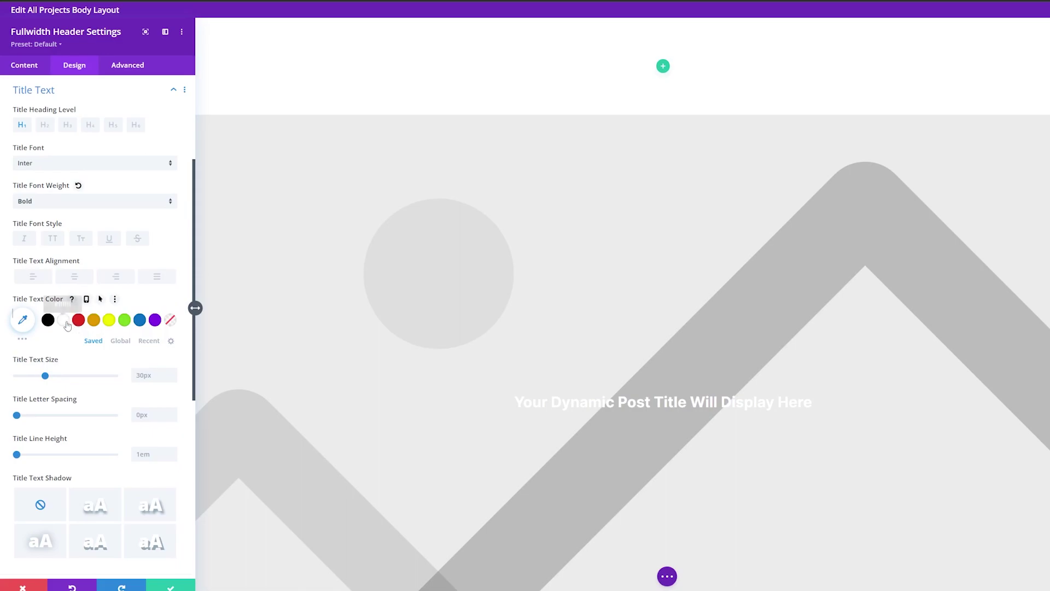
drag(45, 375, 107, 373)
drag(17, 451, 41, 448)
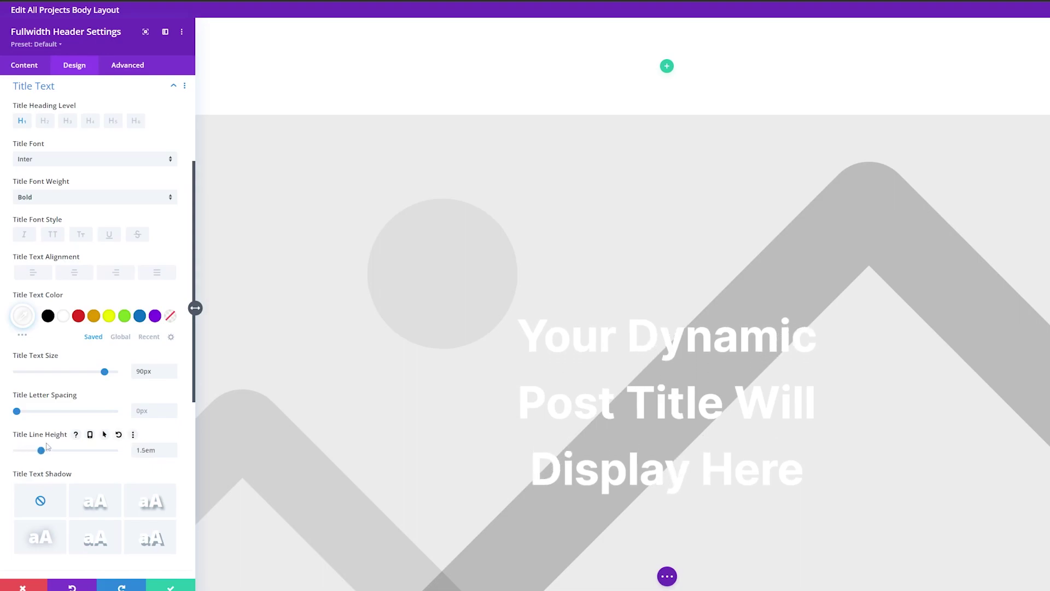
Give the header a background overlay colour of rgba(0,0,0,0.33) and save its settings
scroll(33, 202, up, 3)
click(32, 199)
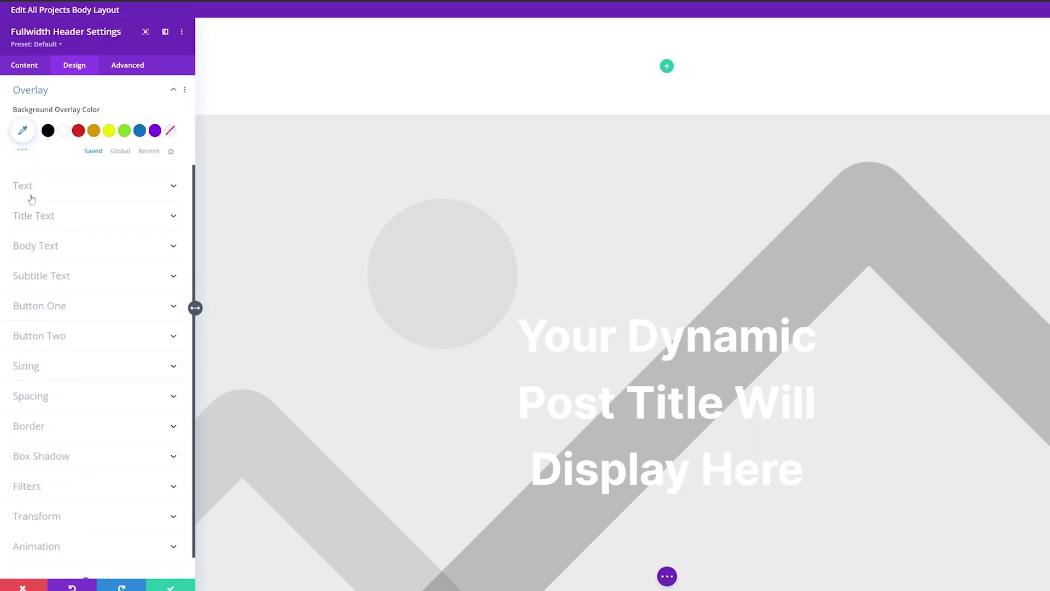
click(24, 131)
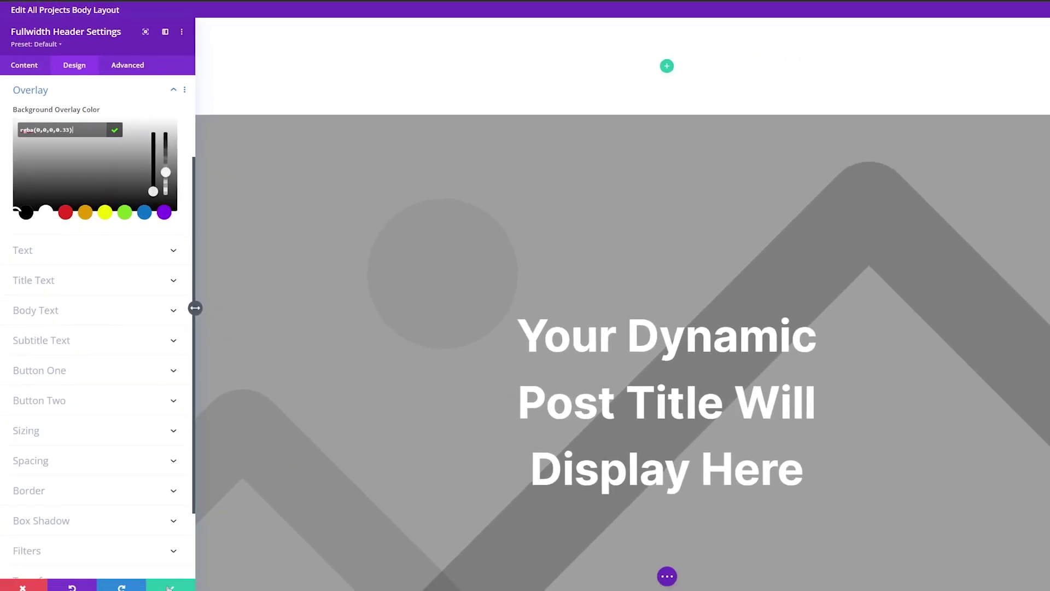
click(169, 587)
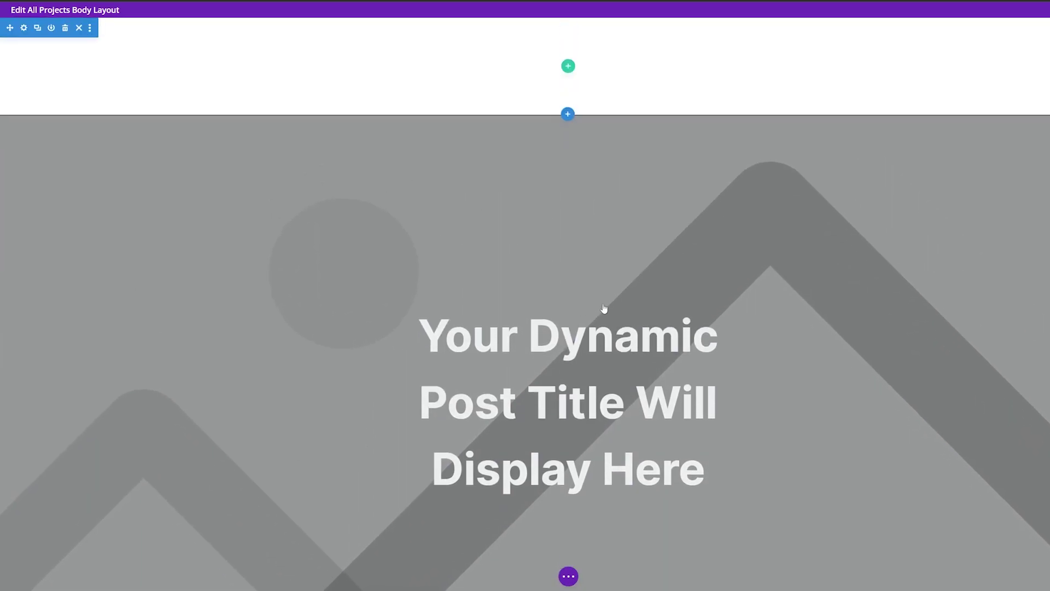
Move the empty section below the fullwidth header and set its background colour to #dfdcd2
drag(688, 49, 601, 514)
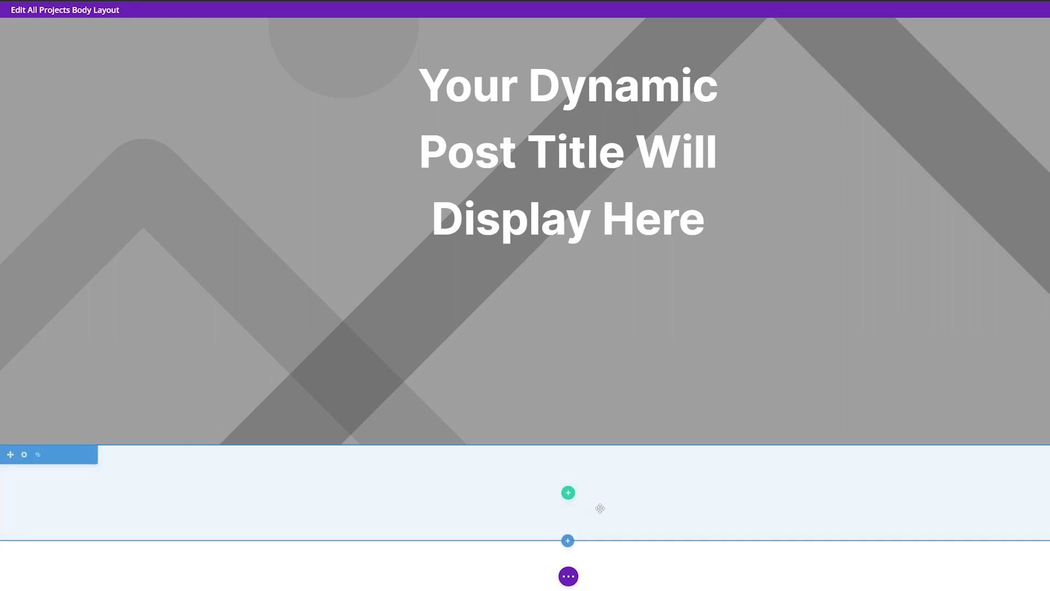
click(23, 455)
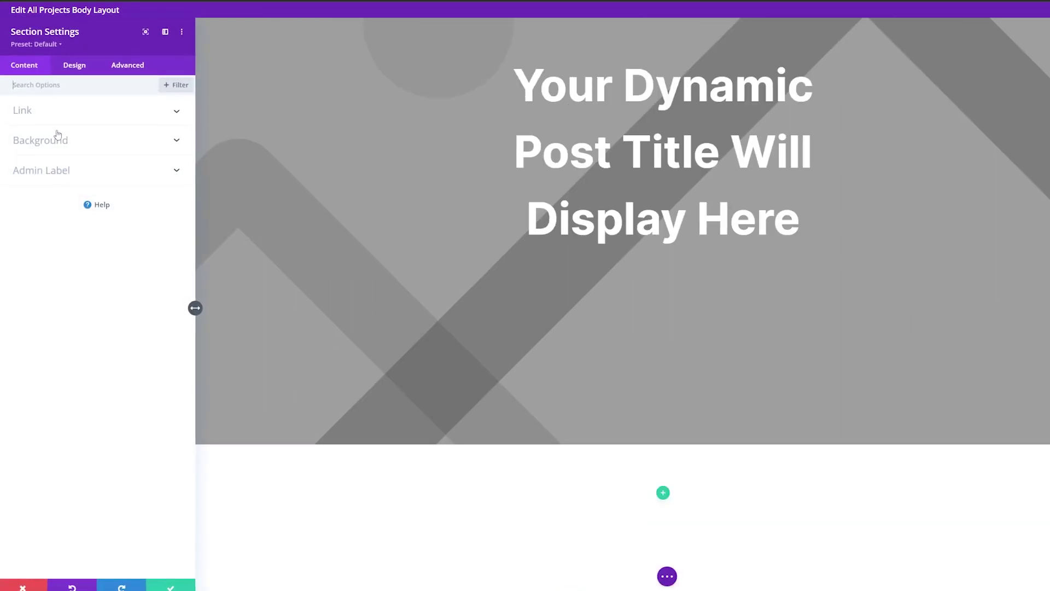
click(40, 140)
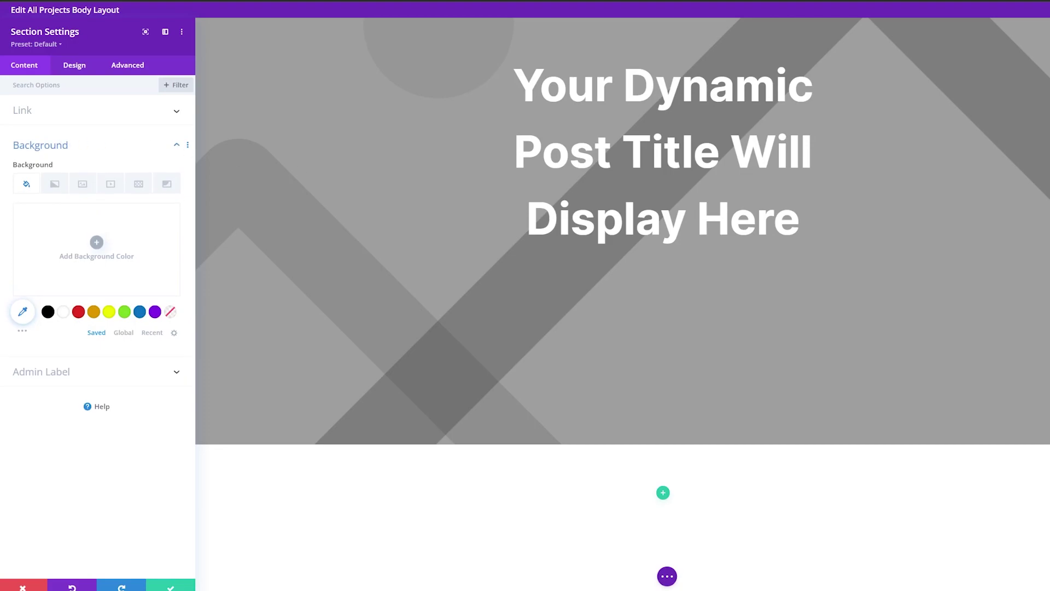
click(98, 244)
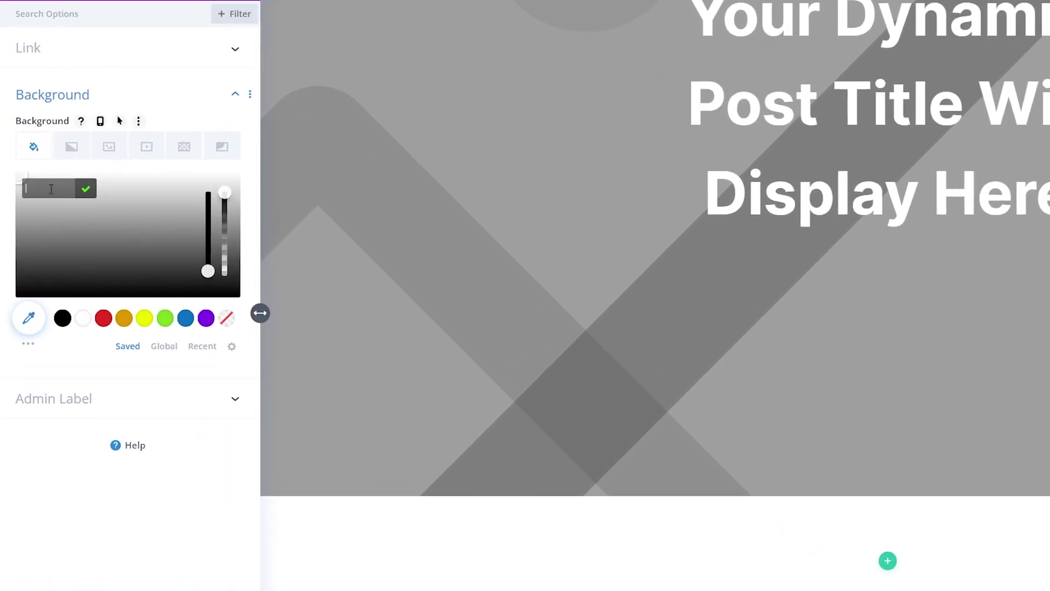
text(#dfdcd2)
key(Return)
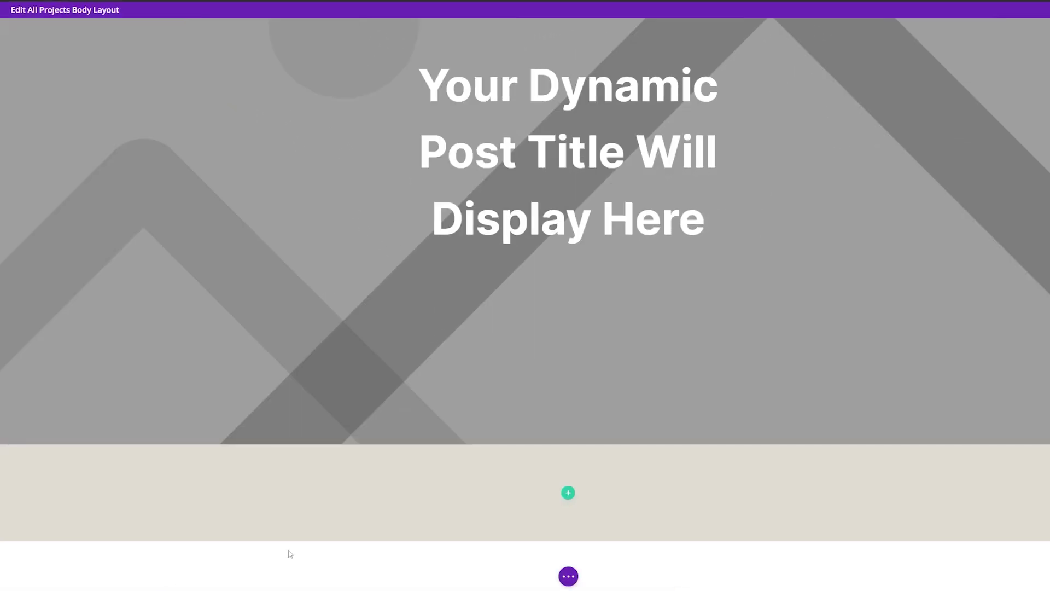
Insert a row of two equal columns in the beige section and add a Text module to its first column
click(568, 492)
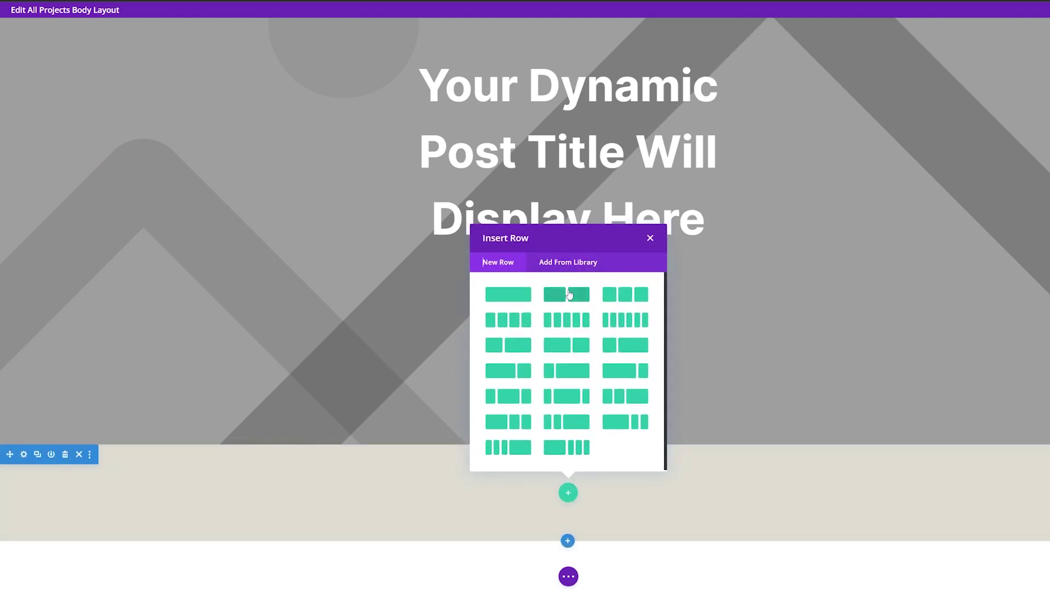
click(568, 294)
text(te)
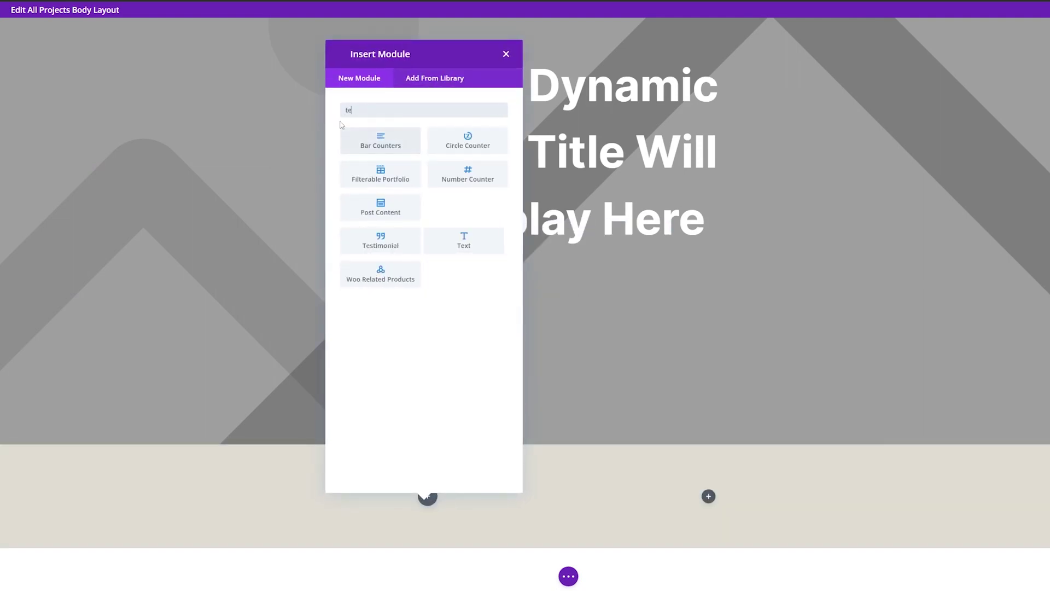
text(xt)
click(374, 141)
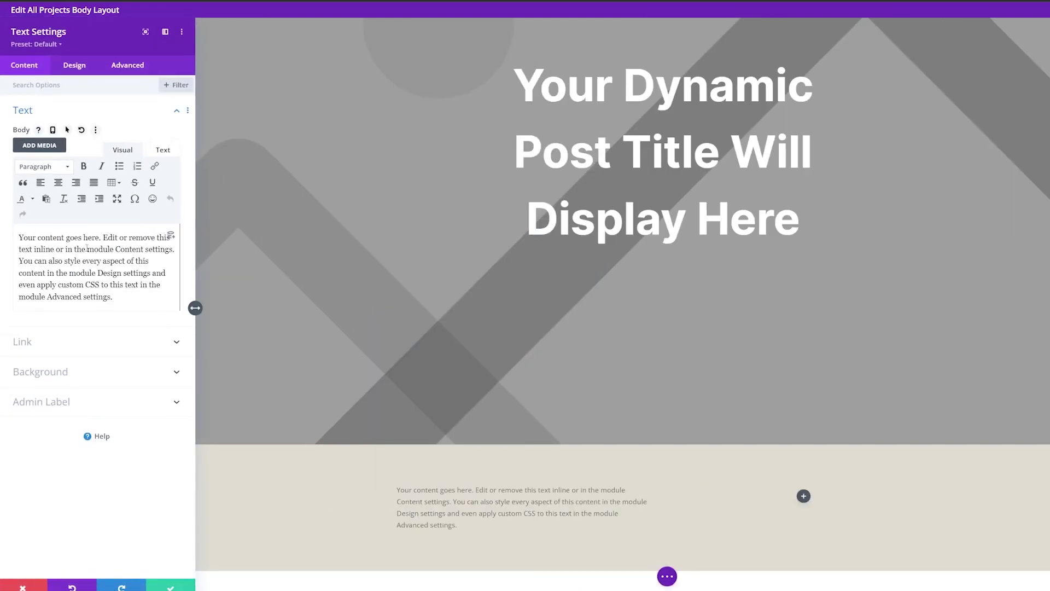
Replace the Text module's body with the dynamic Project Year field from the ACF Project group
click(171, 240)
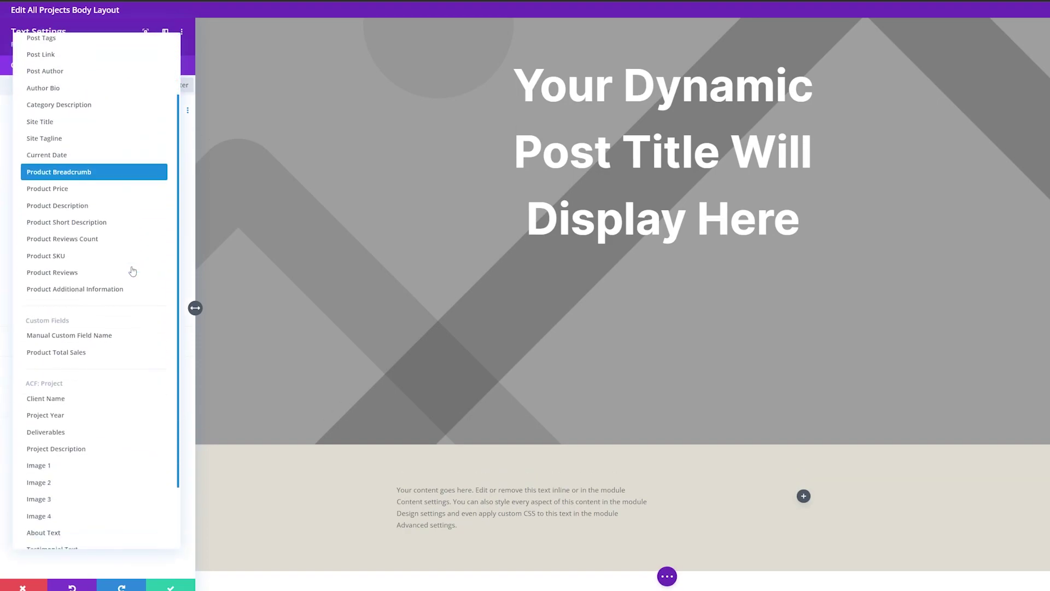
scroll(60, 363, down, 2)
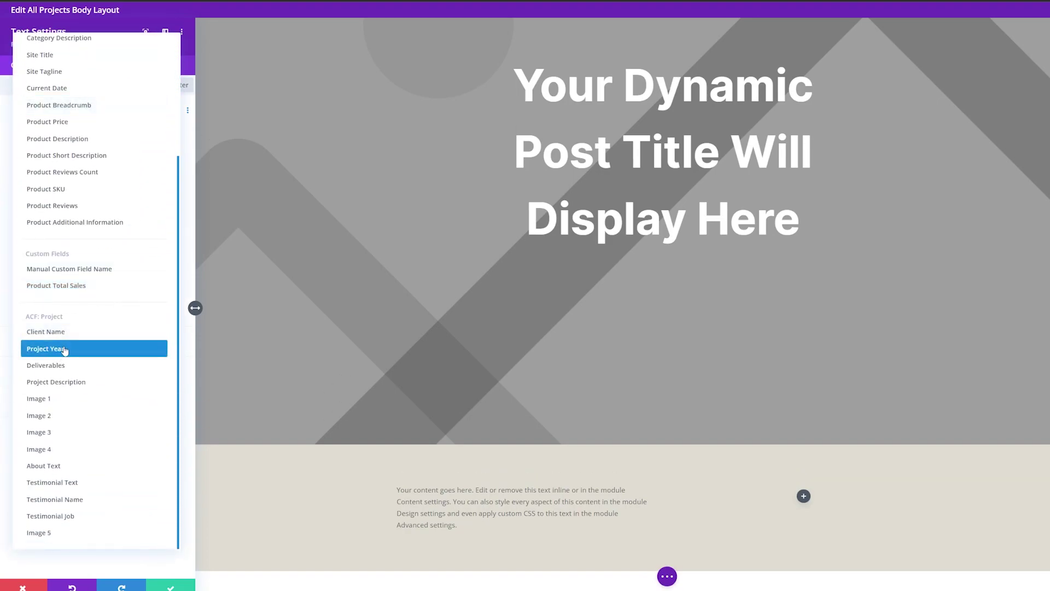
click(64, 350)
click(123, 277)
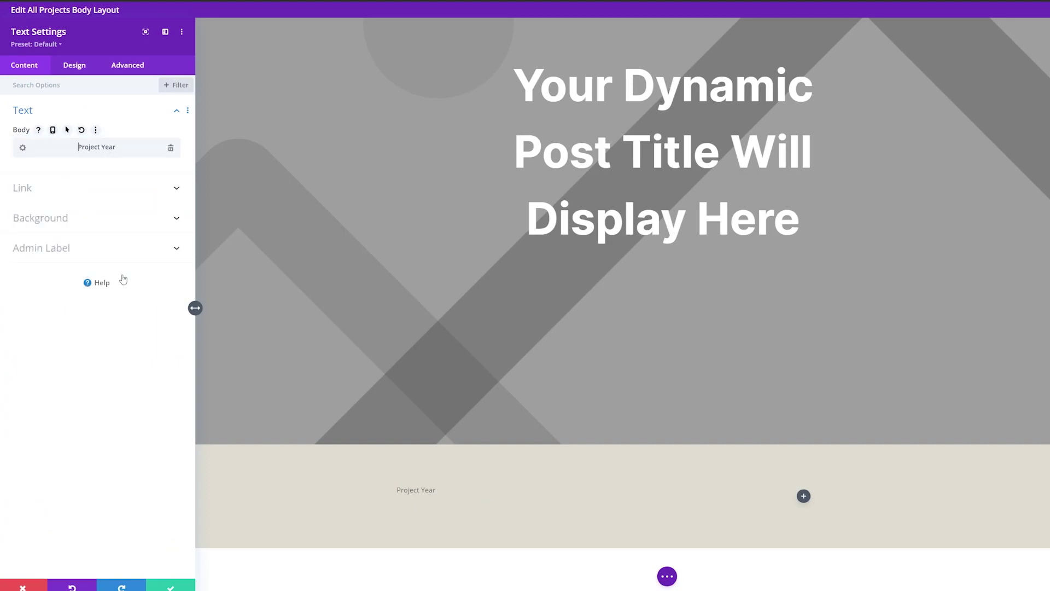
Style the Project Year text in Inter Light, black, with a 24px text size and a 1em line height
click(79, 71)
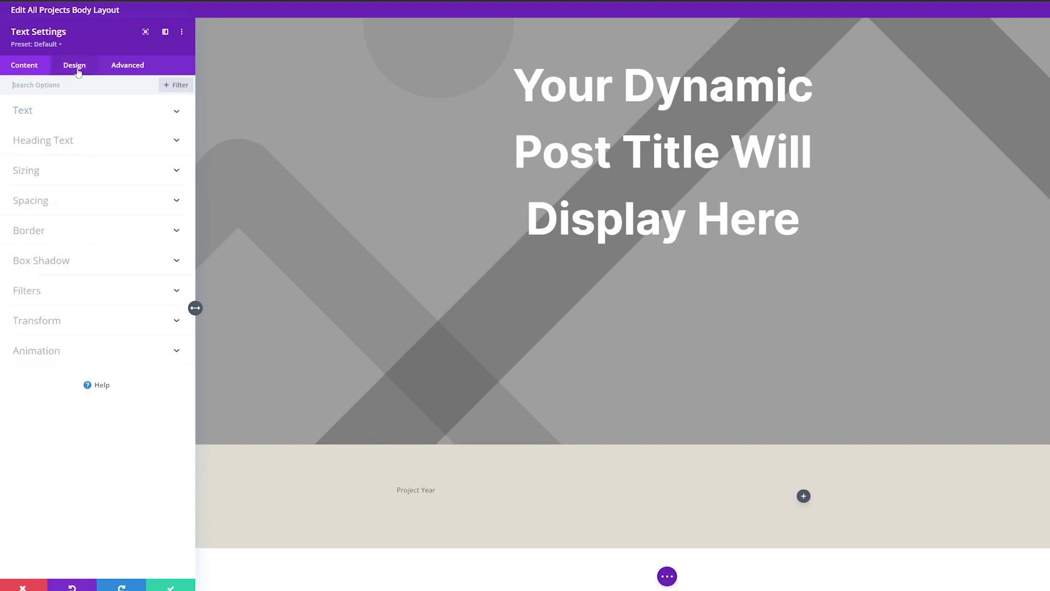
click(77, 116)
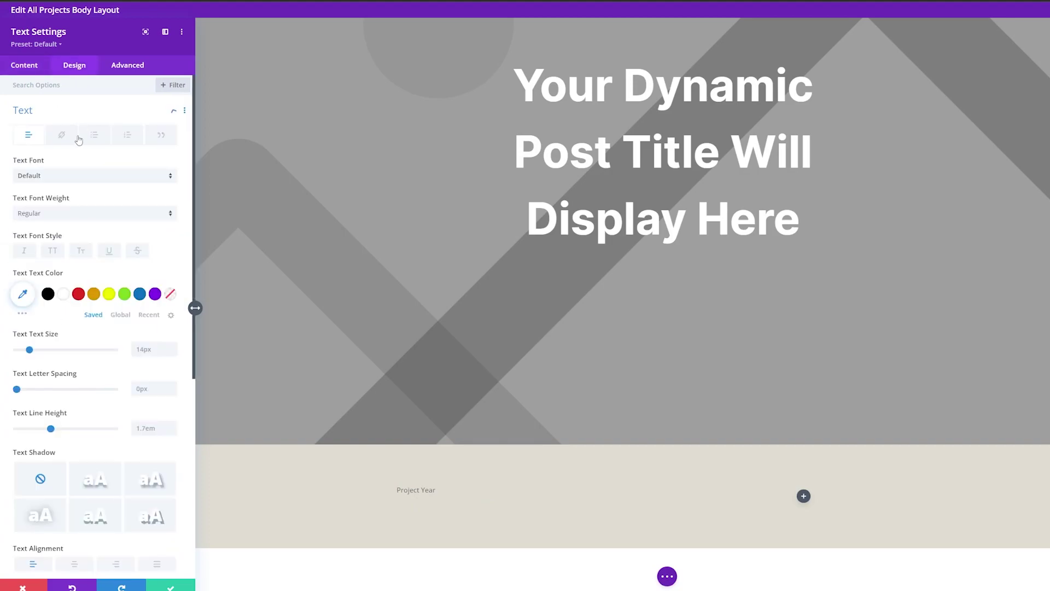
click(63, 176)
text(int)
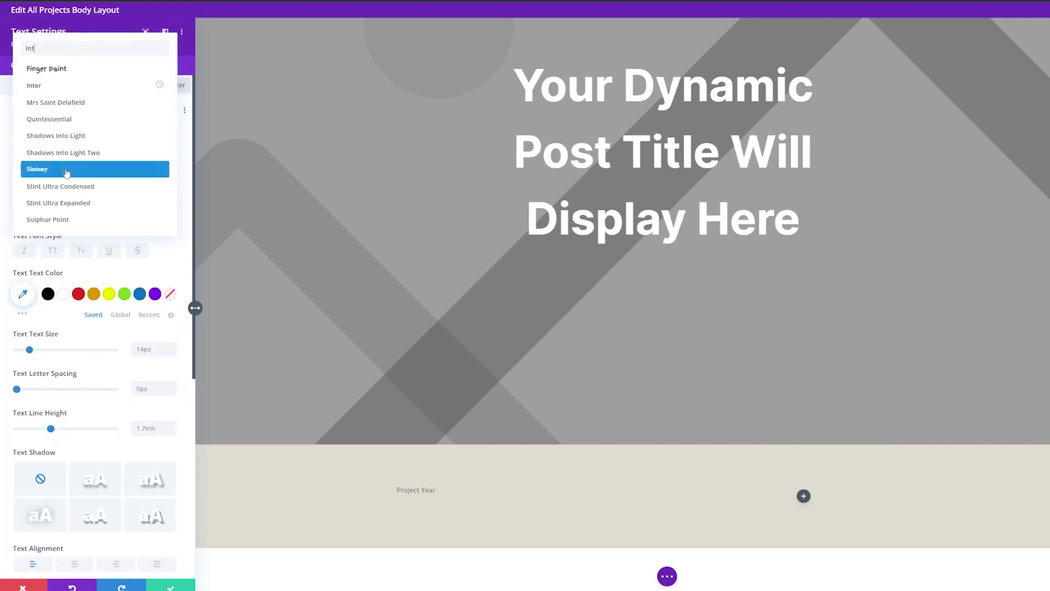
click(50, 85)
click(45, 217)
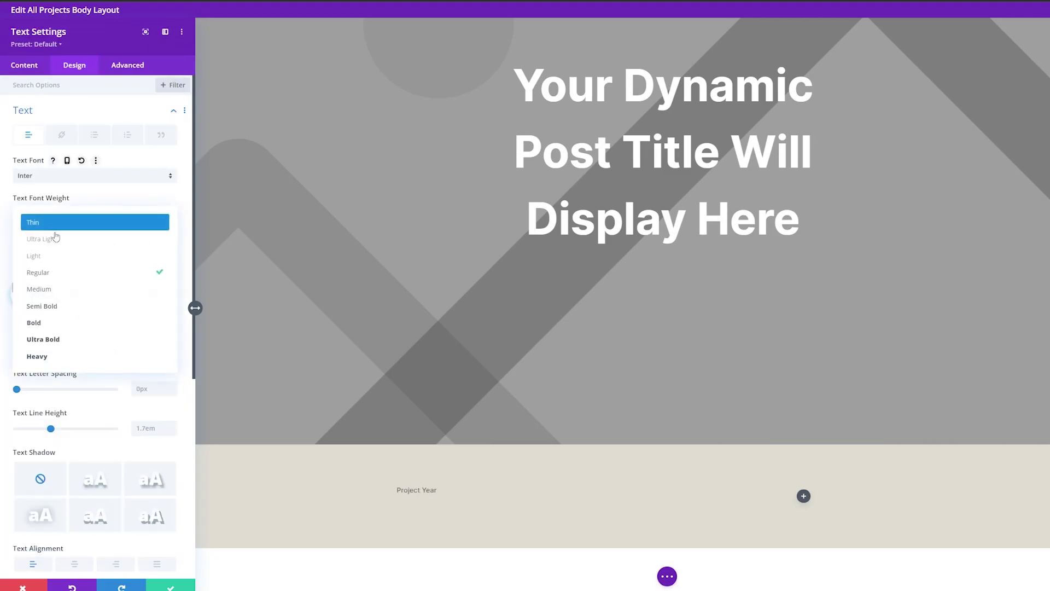
click(33, 255)
click(49, 295)
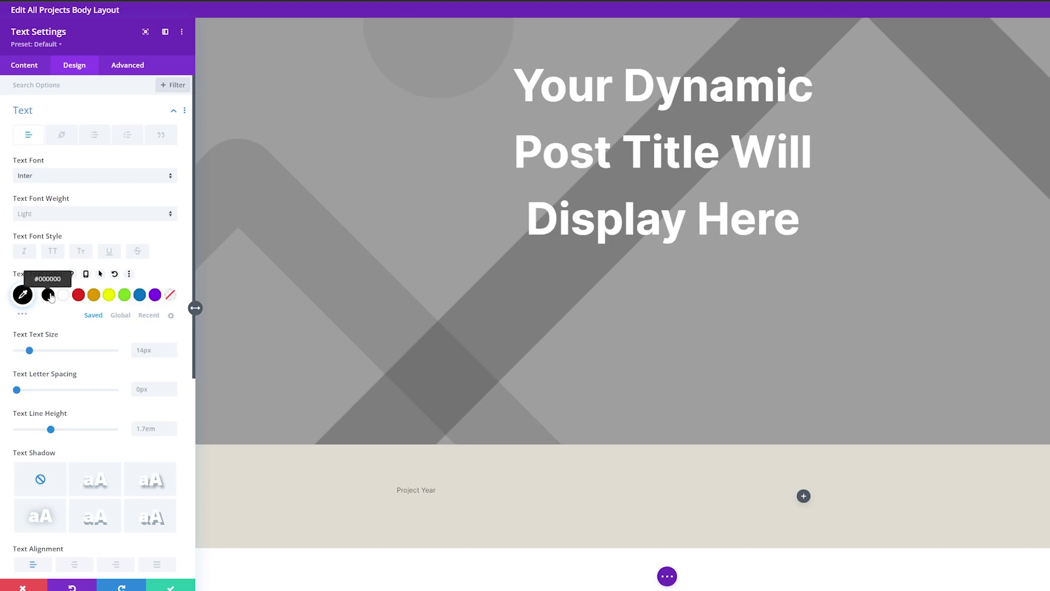
drag(29, 353, 41, 351)
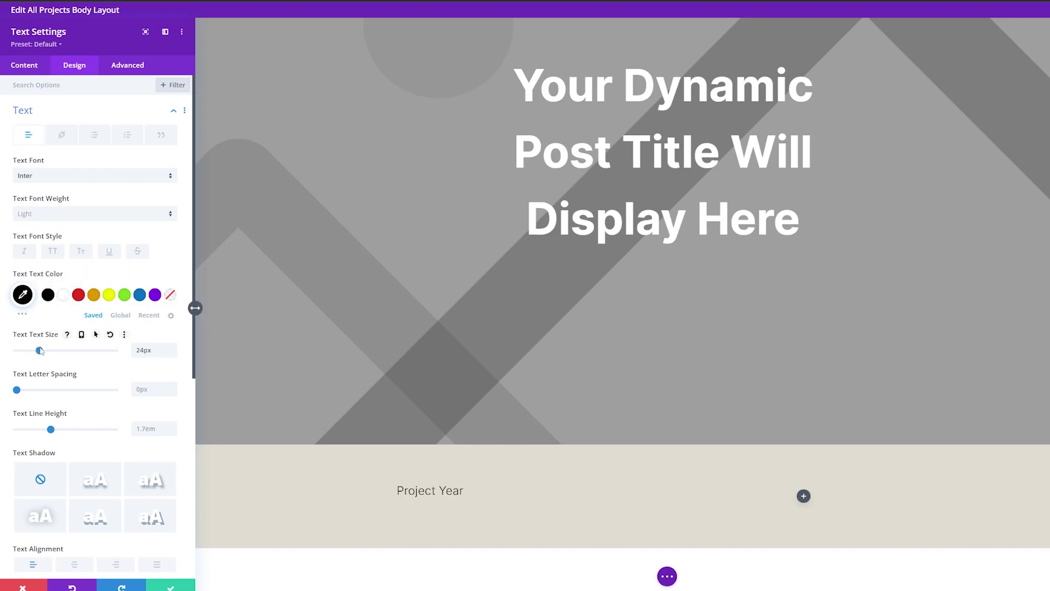
drag(50, 430, 15, 433)
Adjust the Project Year text's bottom margin and save the module's settings
scroll(55, 405, down, 5)
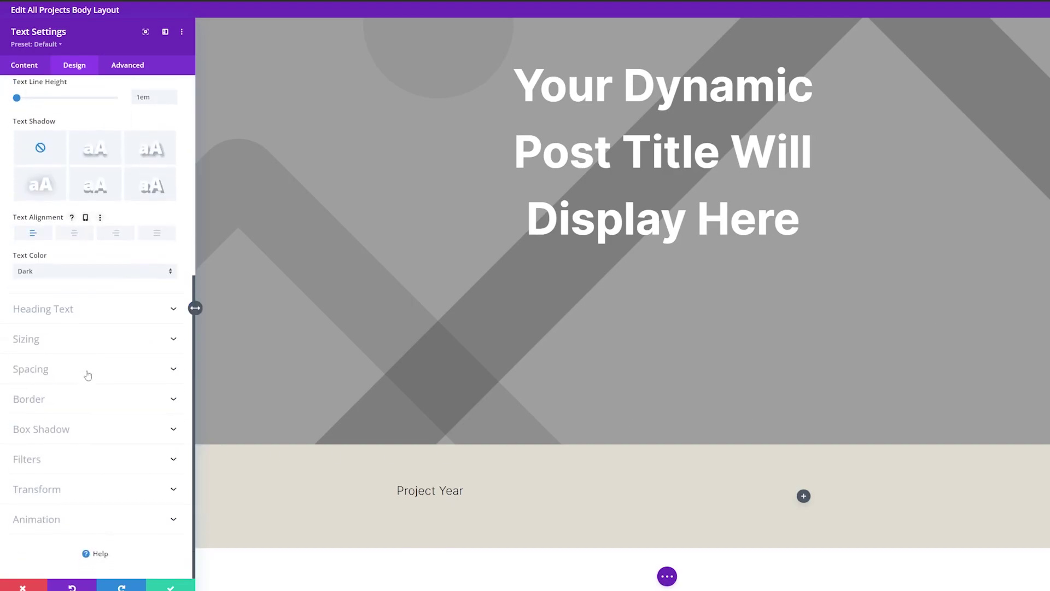
click(83, 371)
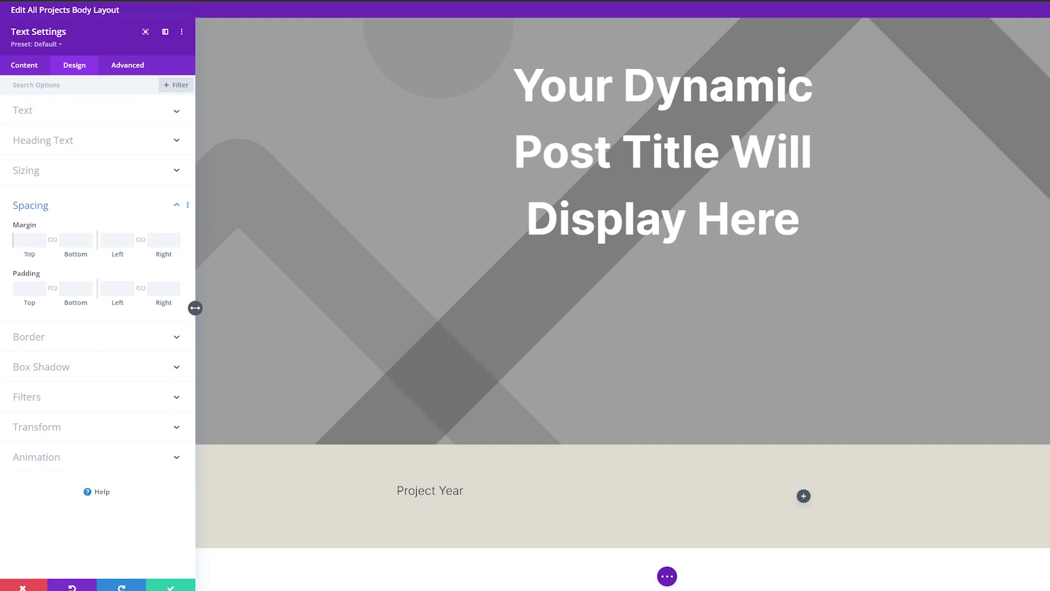
key(Tab)
click(170, 585)
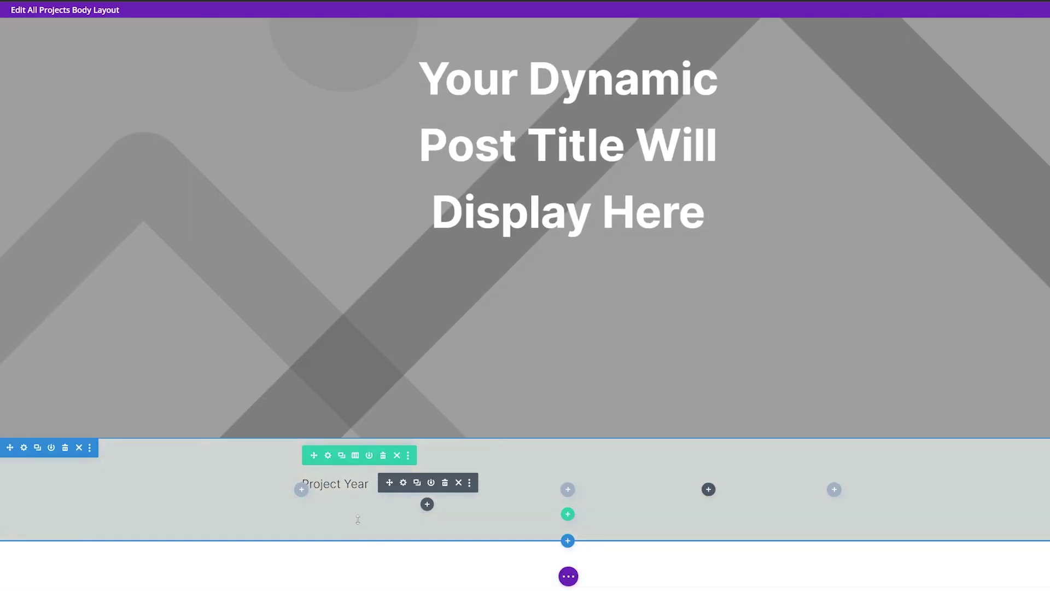
Duplicate the Project Year text module and switch the copy's dynamic content to the ACF Client Name field
click(418, 483)
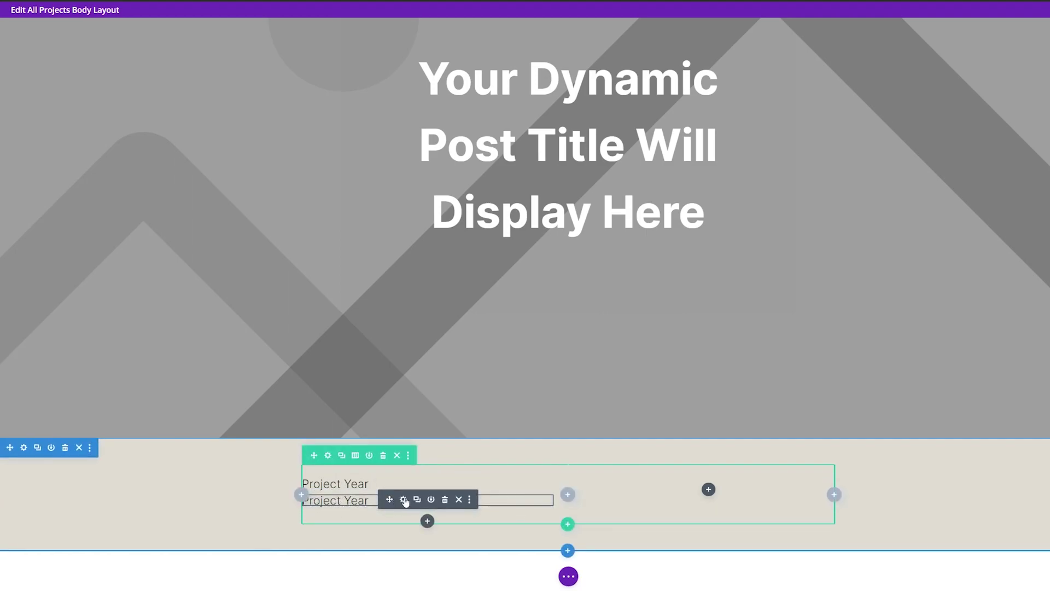
click(405, 501)
click(165, 146)
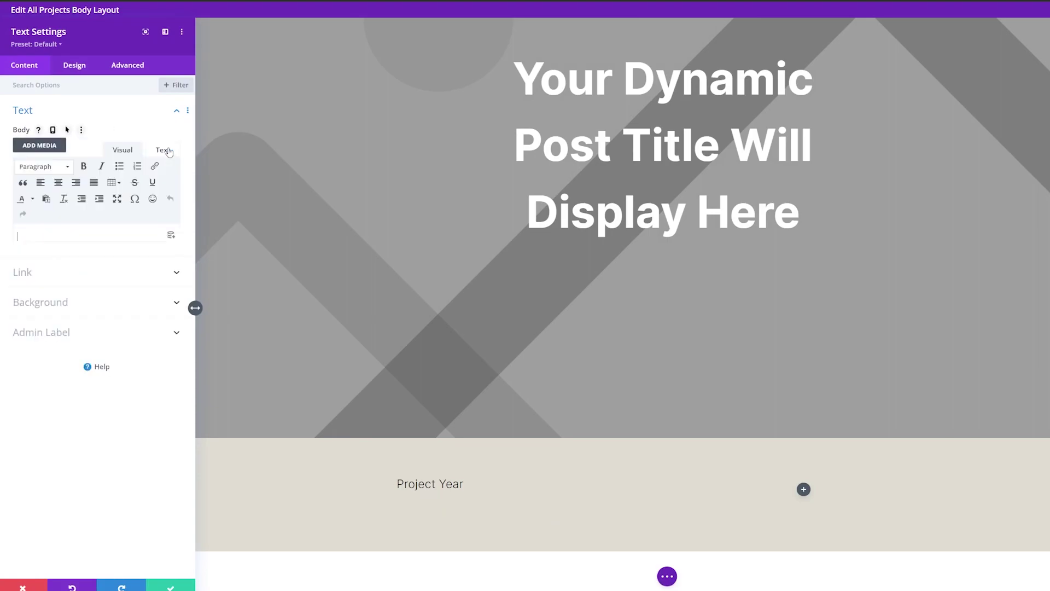
click(170, 236)
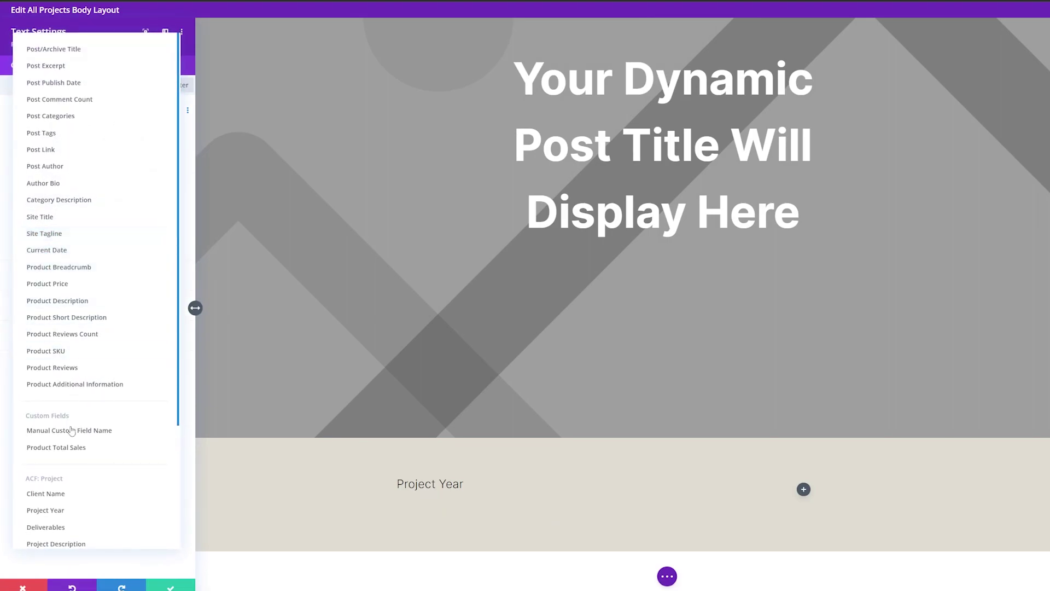
scroll(71, 431, down, 3)
click(65, 333)
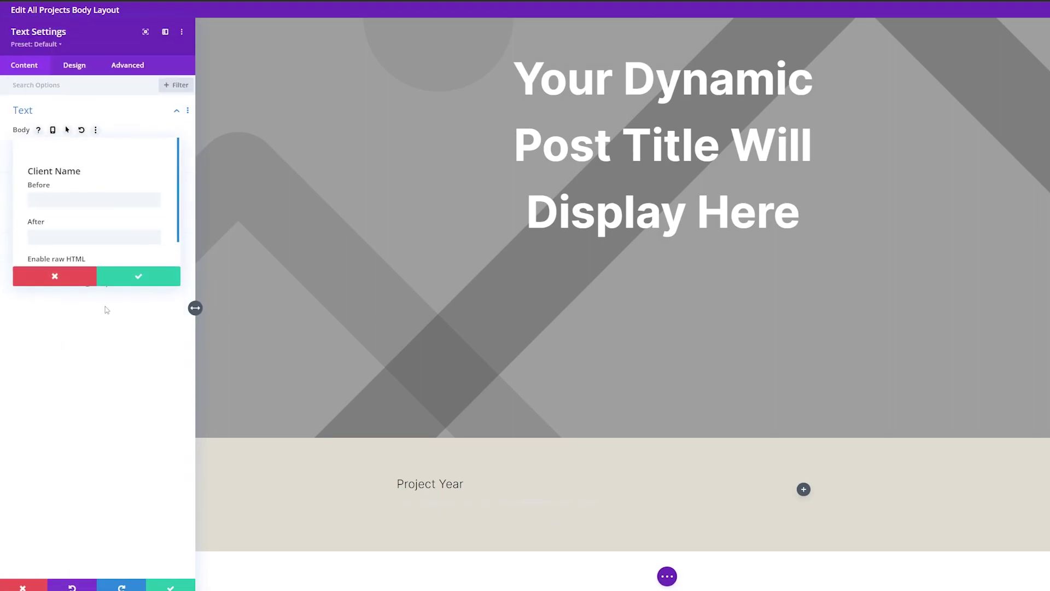
click(138, 276)
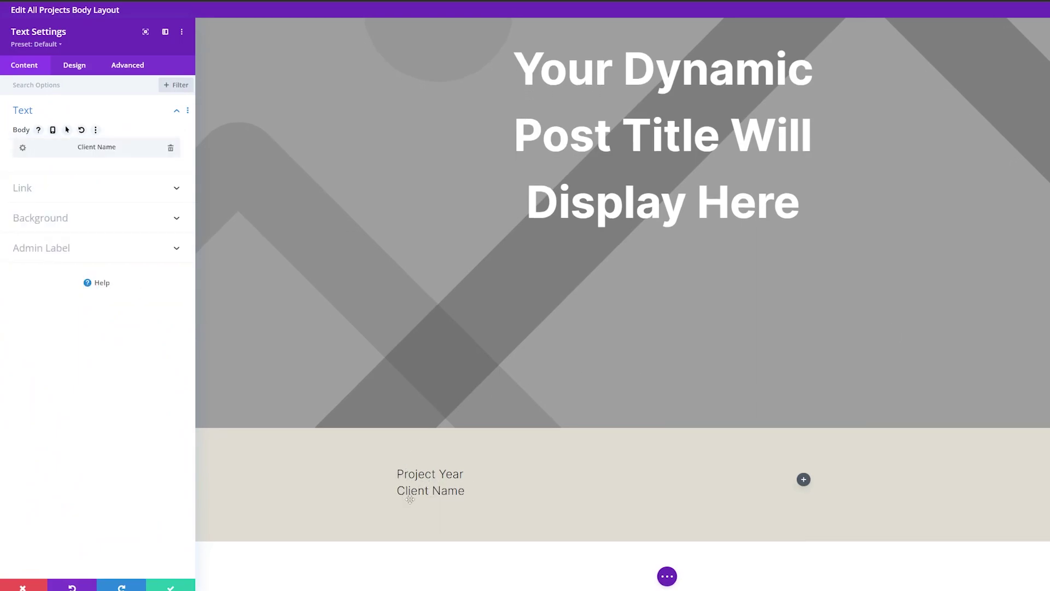
key(Return)
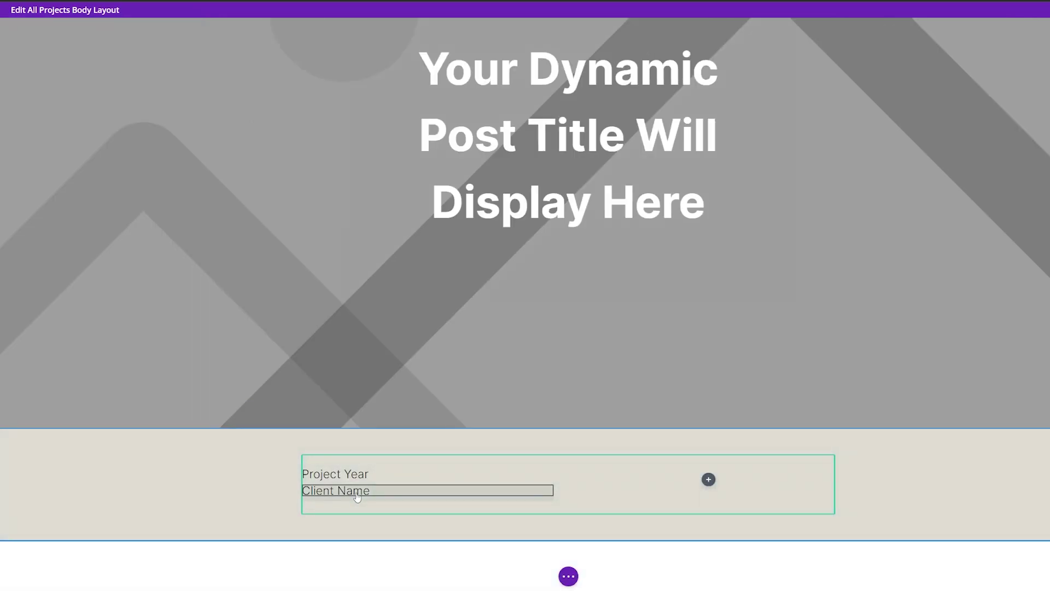
Duplicate the Client Name text module, switch the copy's dynamic content to the ACF Deliverables field, and save it
key(ctrl+c)
key(ctrl+v)
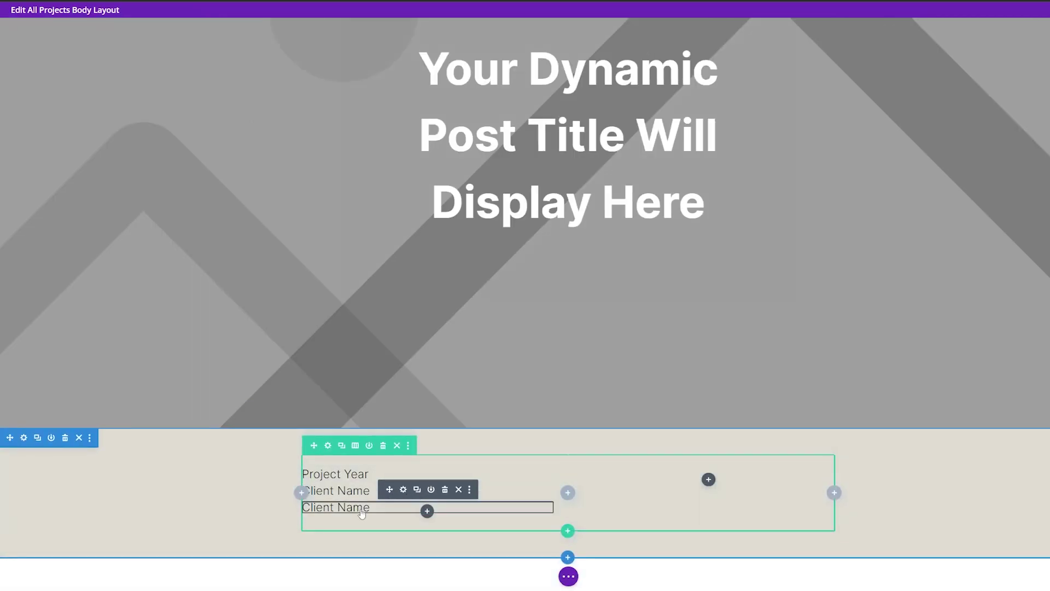
click(403, 508)
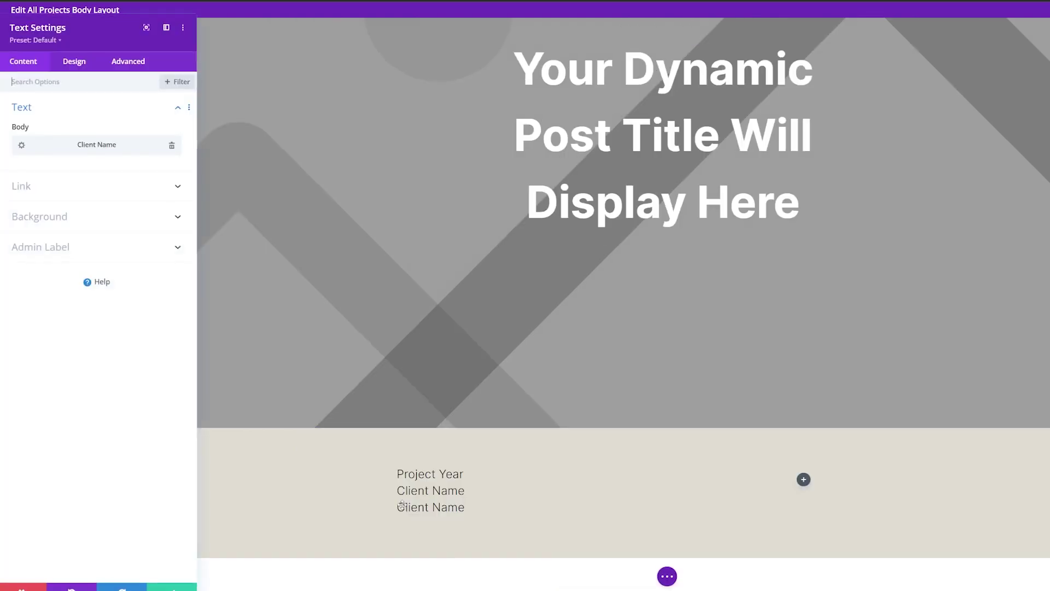
click(169, 153)
click(171, 236)
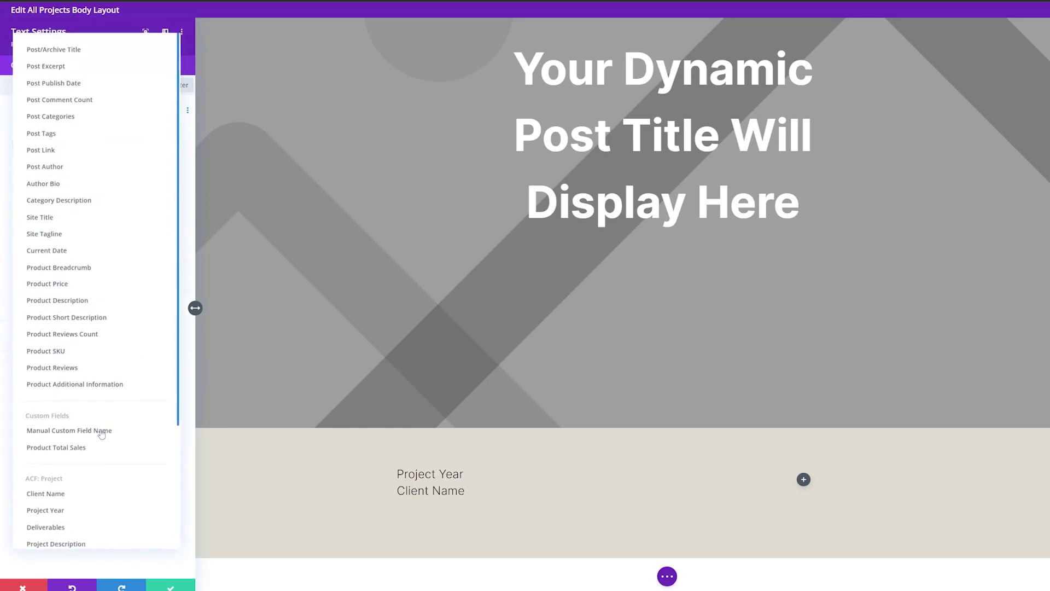
scroll(101, 434, down, 3)
click(76, 366)
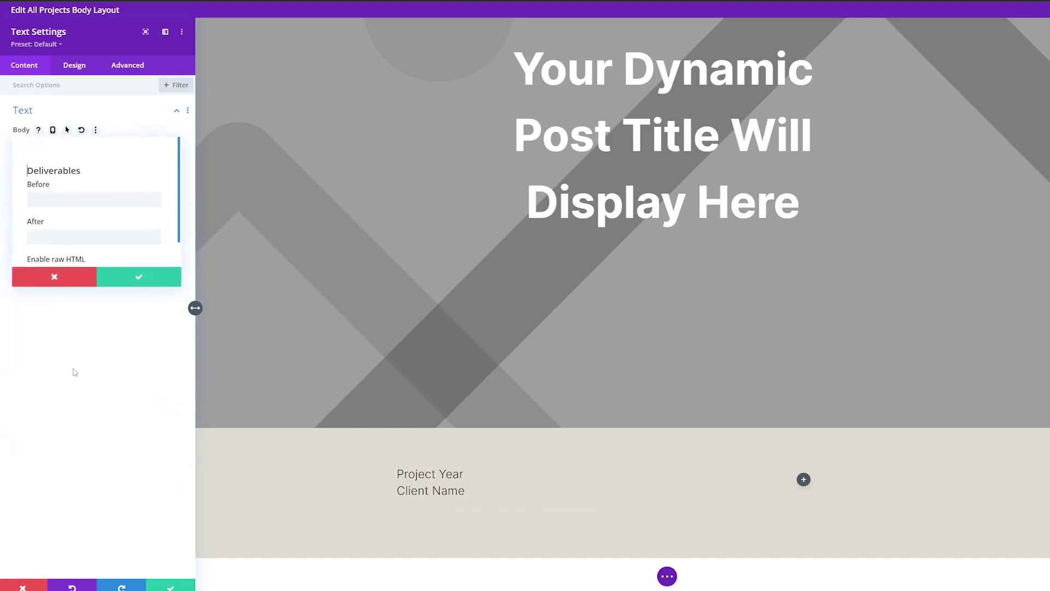
click(123, 278)
click(170, 584)
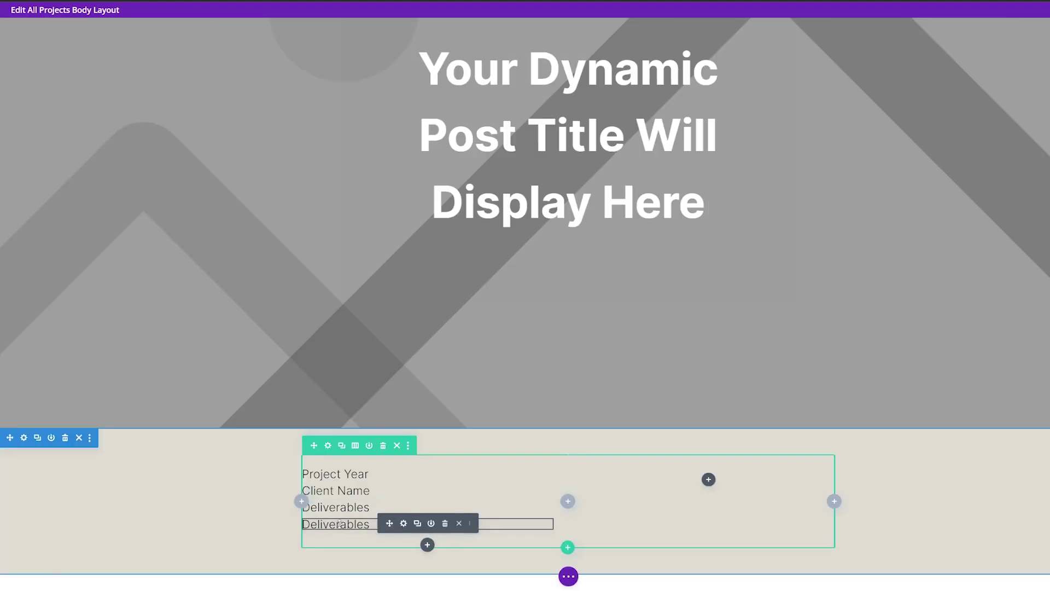
Replace the dynamic content of the duplicated Deliverables text module with the ACF Project Description field
click(404, 523)
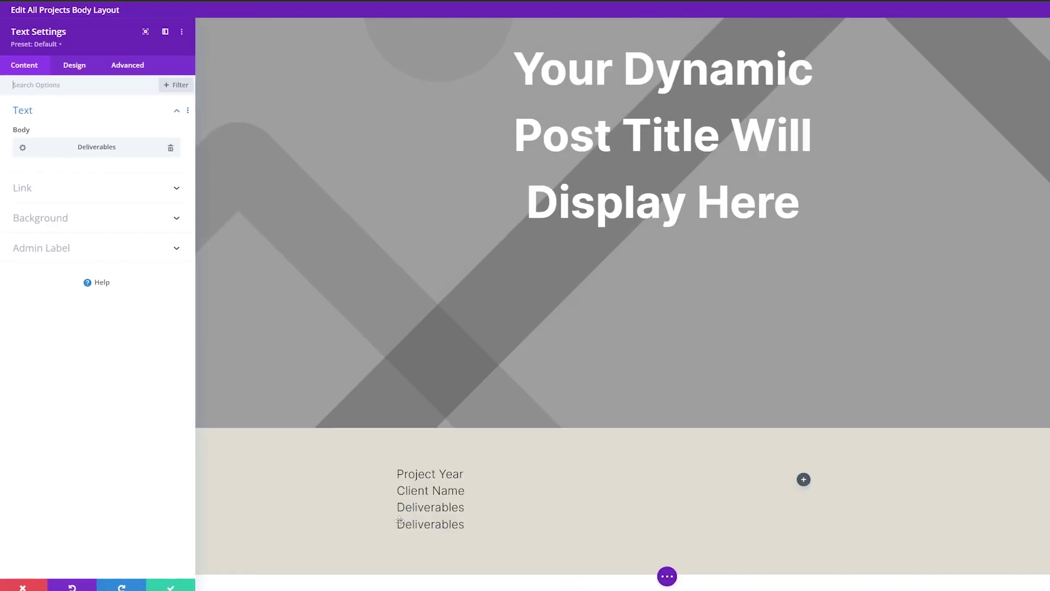
click(171, 148)
click(170, 237)
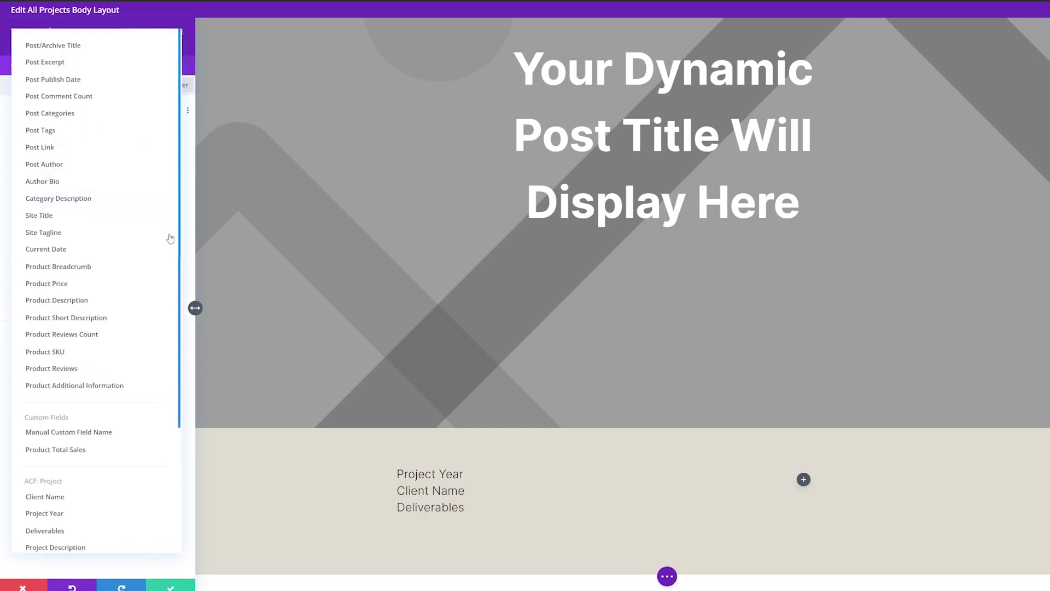
scroll(87, 462, down, 3)
click(86, 410)
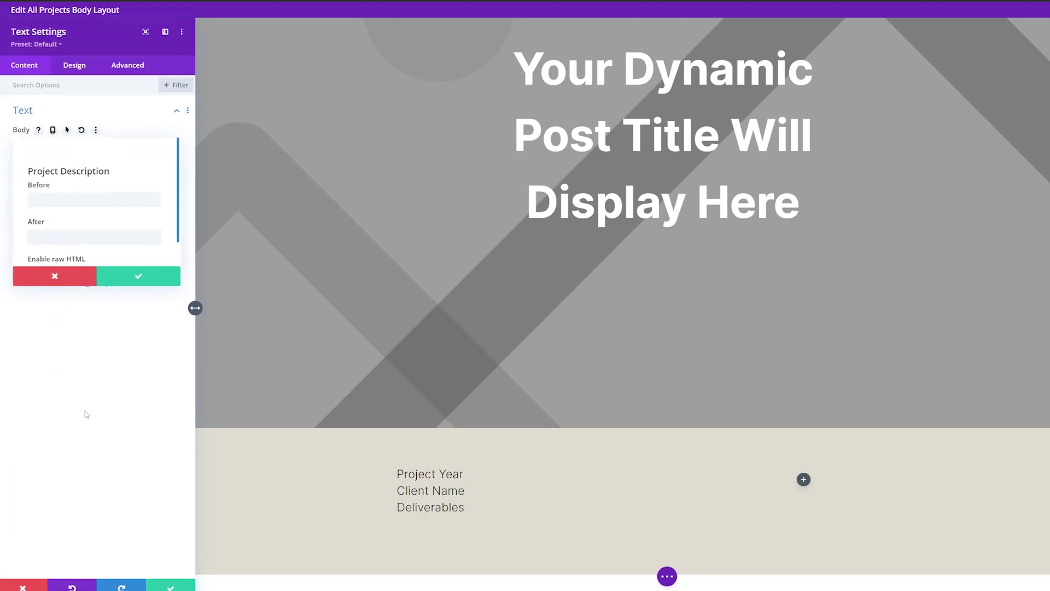
click(134, 276)
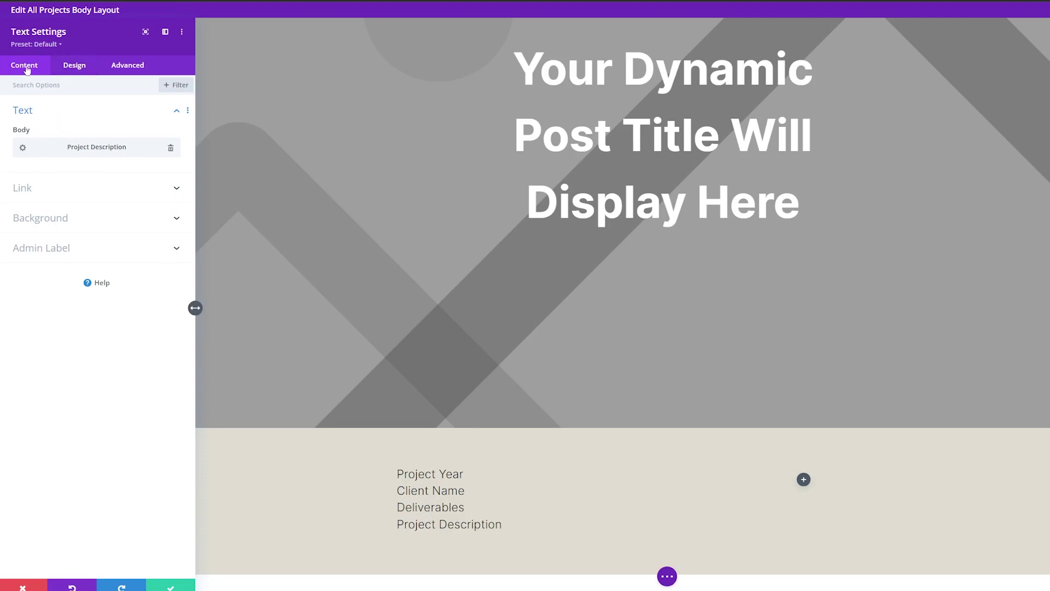
Reduce the Project Description text size to 14px and save the module's settings
click(70, 68)
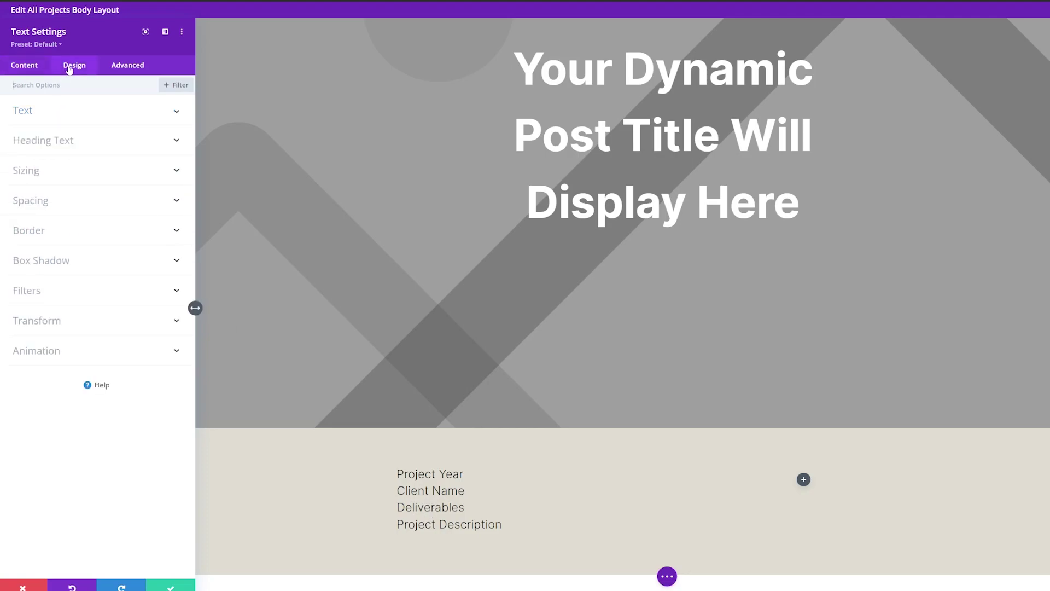
click(65, 110)
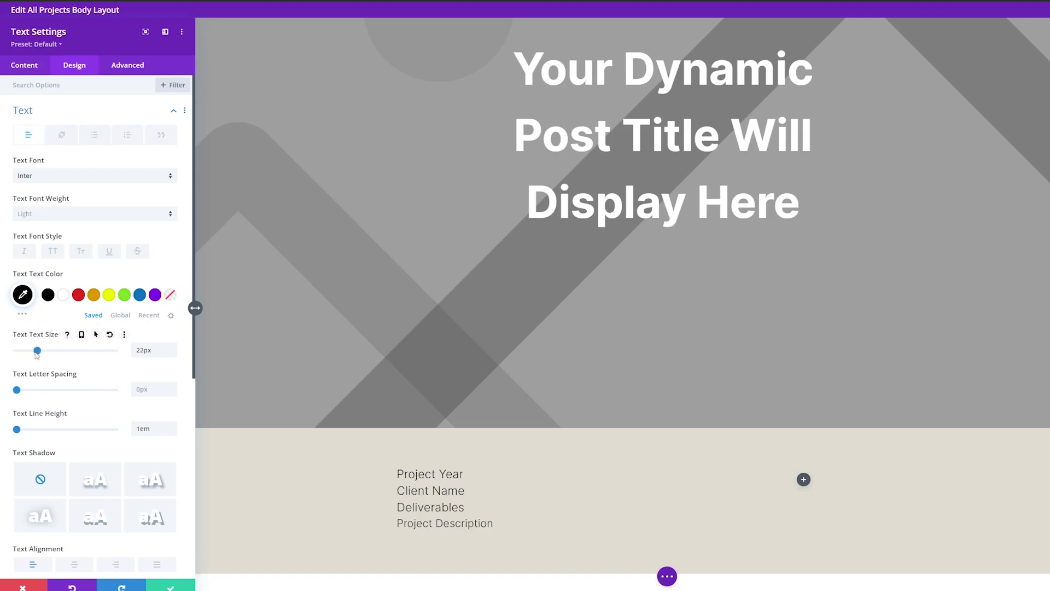
drag(41, 353, 30, 354)
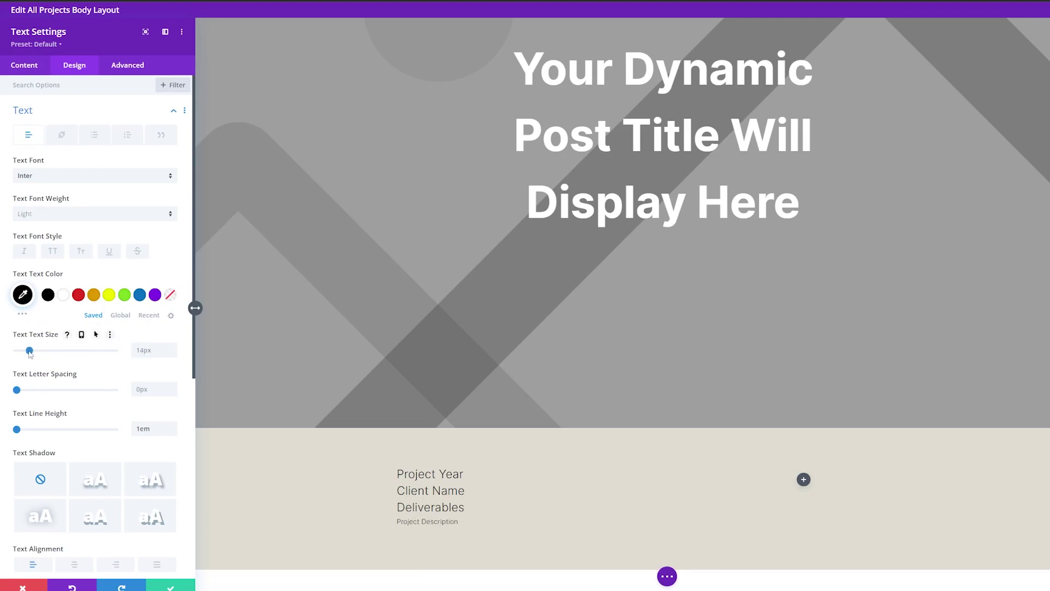
click(179, 589)
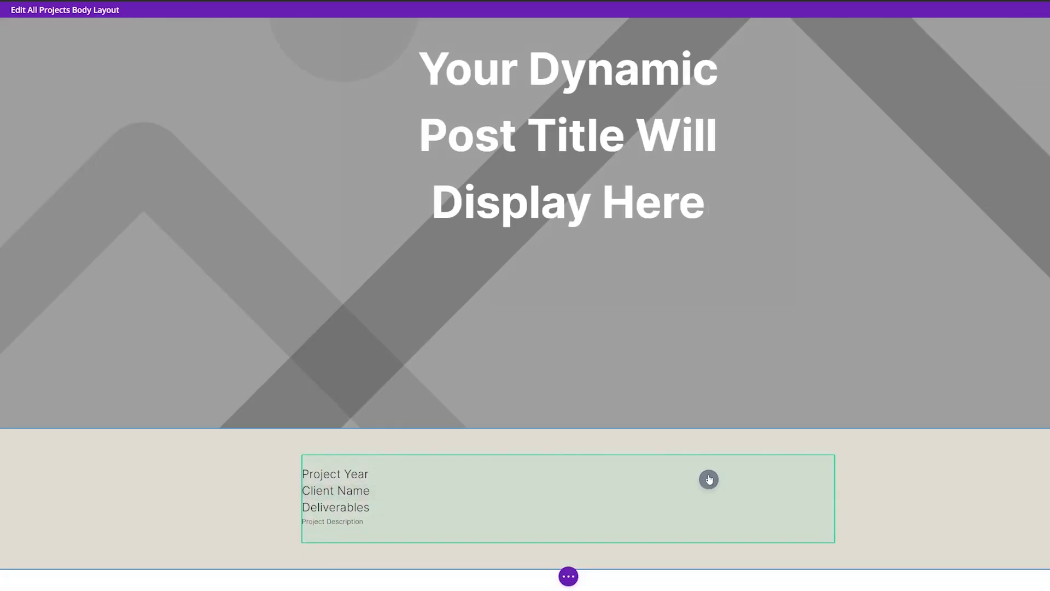
Insert an Image module in the empty column beside the project details and use the ACF Image 1 field as its dynamic image
click(708, 479)
click(680, 115)
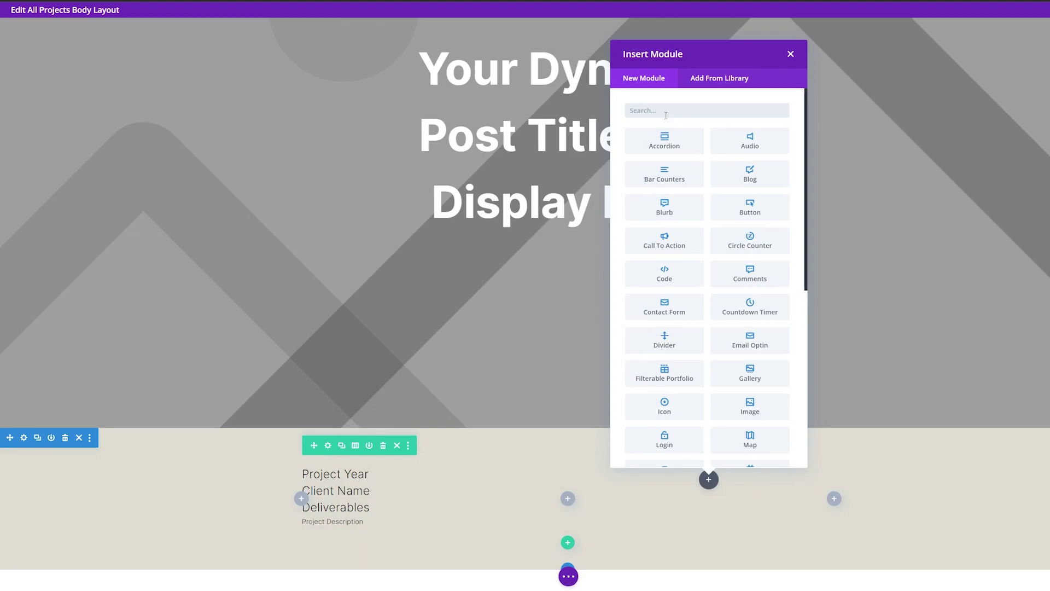
text(imag)
click(658, 139)
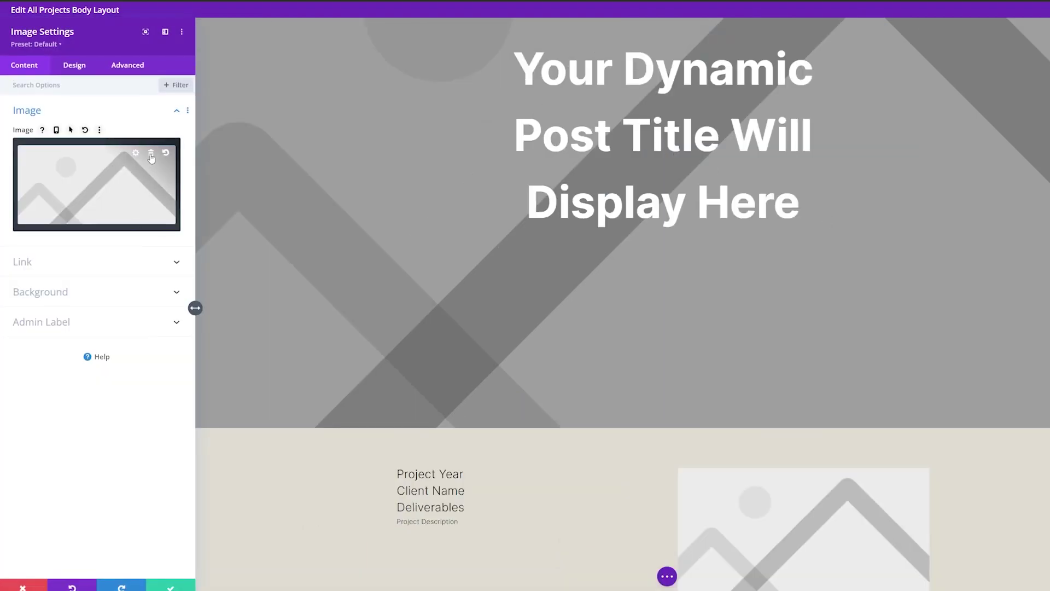
click(152, 154)
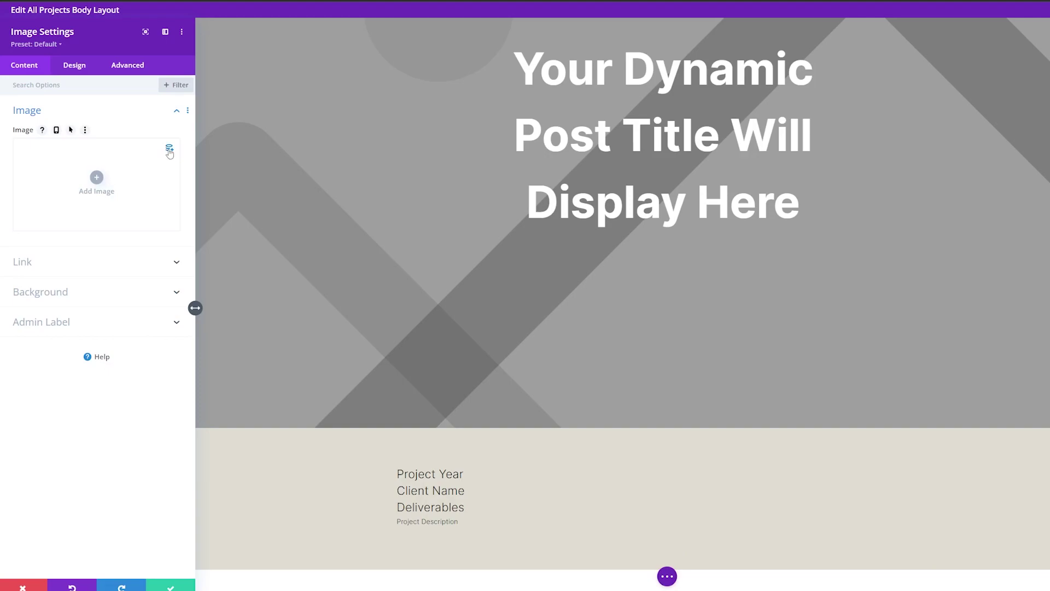
click(170, 153)
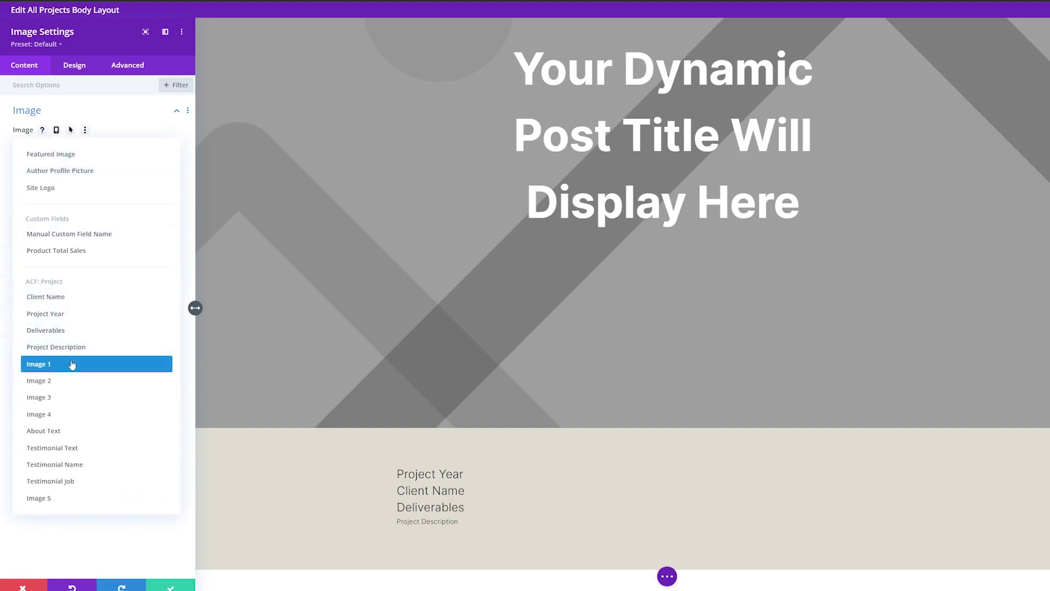
click(40, 364)
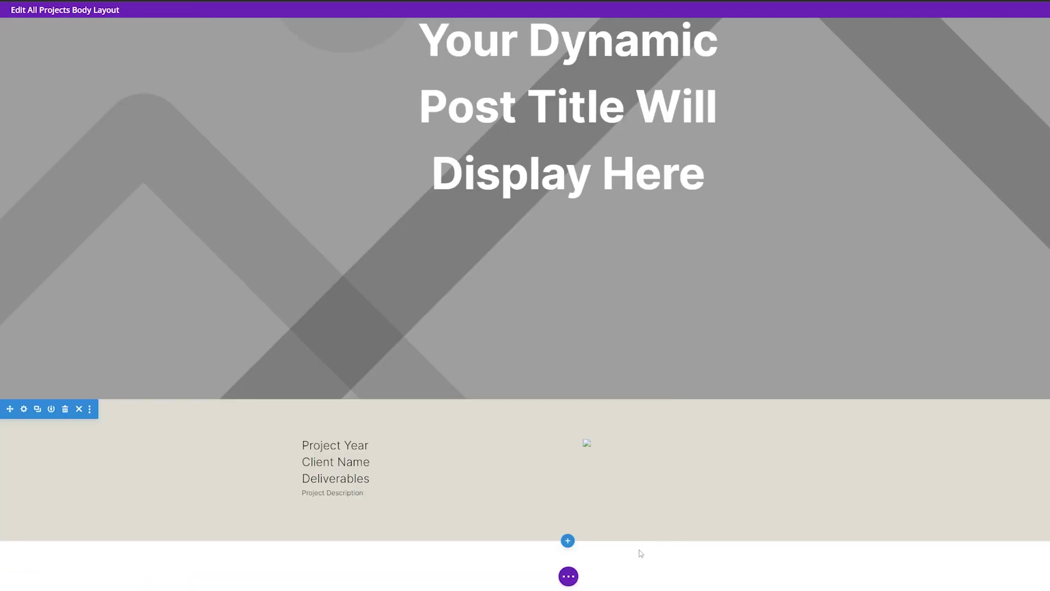
Add a regular section below the project details, set its background color to #eae8de, and save it
click(568, 542)
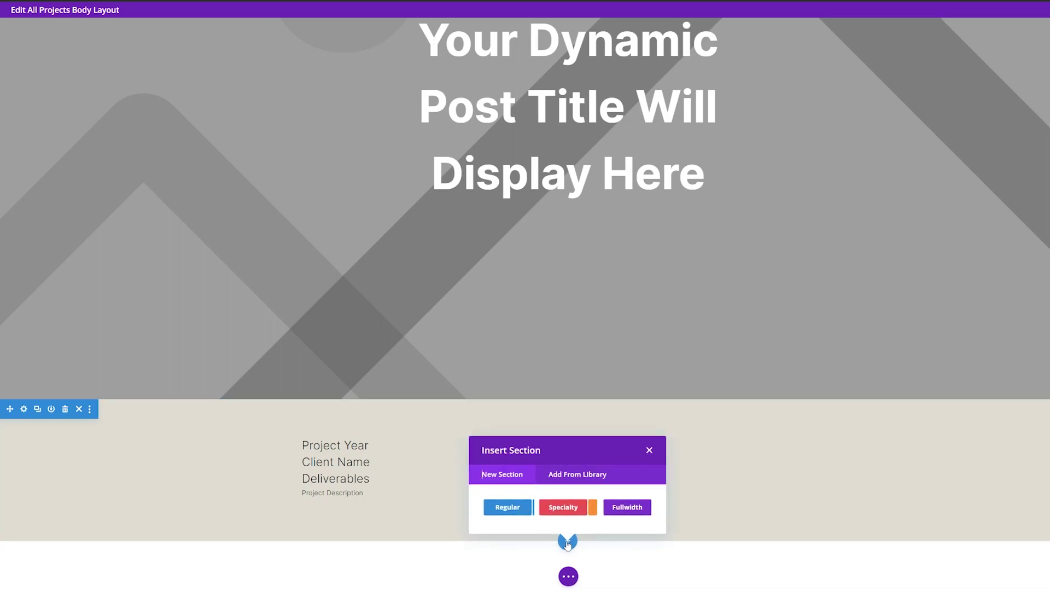
click(507, 507)
click(509, 387)
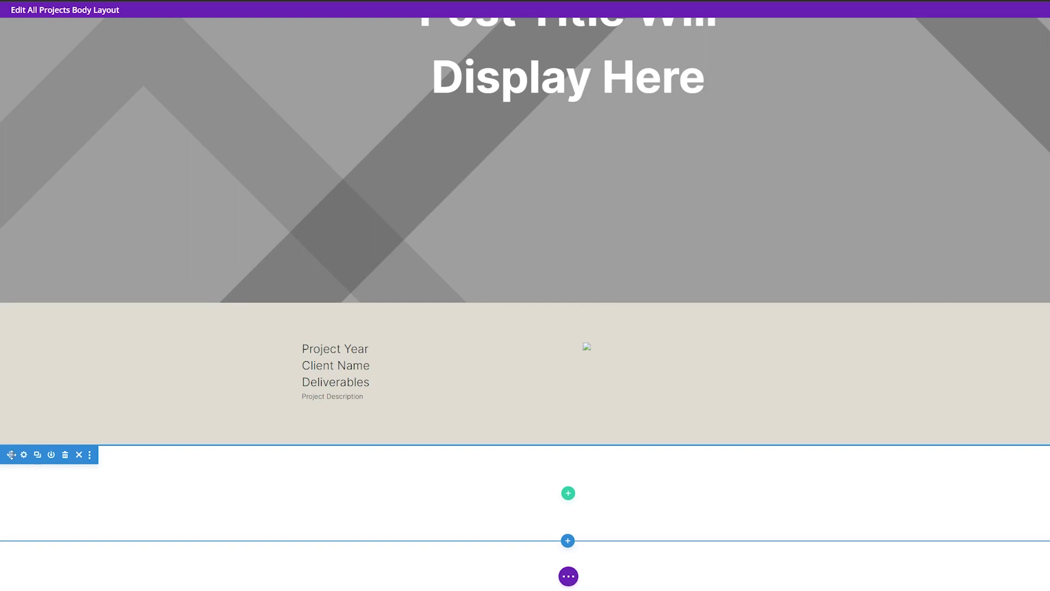
click(24, 455)
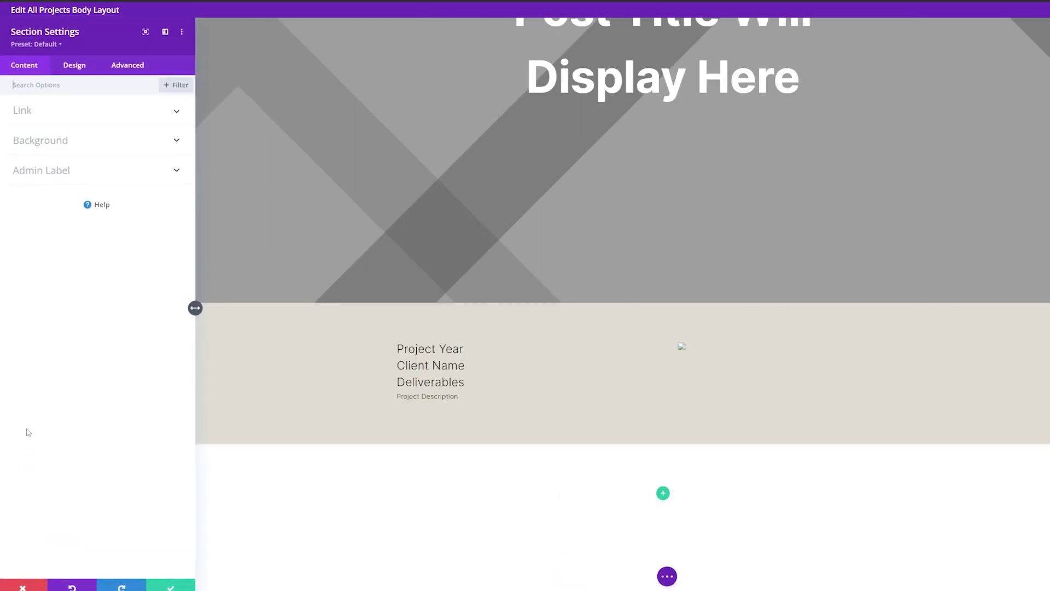
click(67, 145)
click(94, 242)
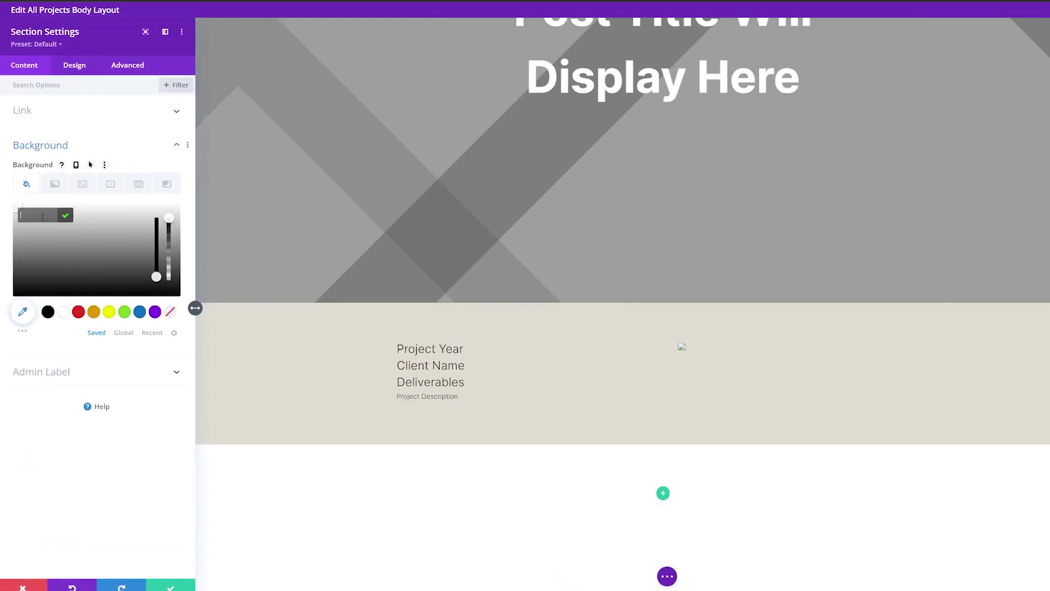
text(#eae8de)
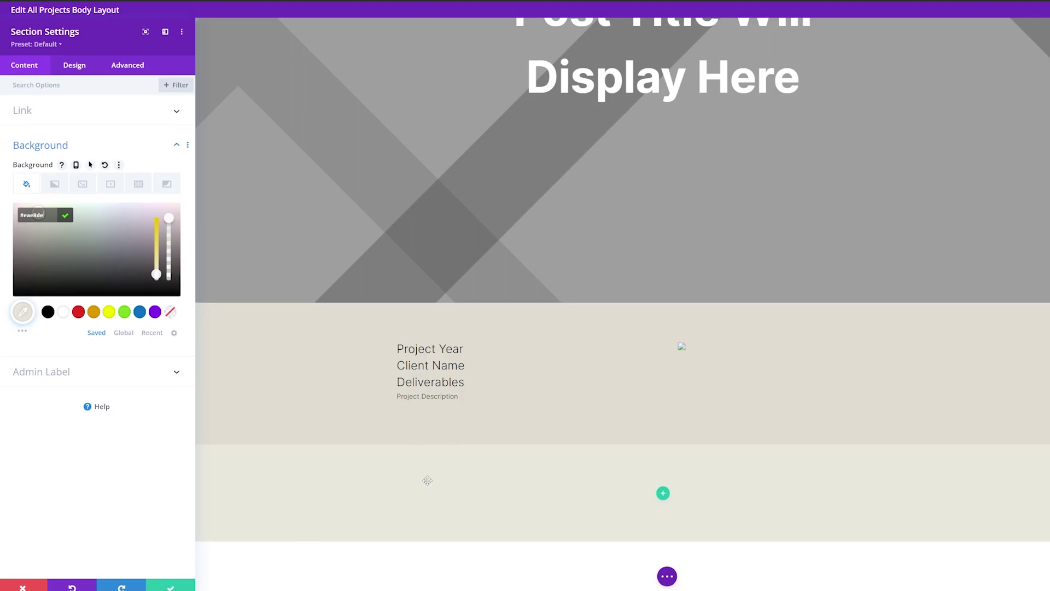
click(171, 585)
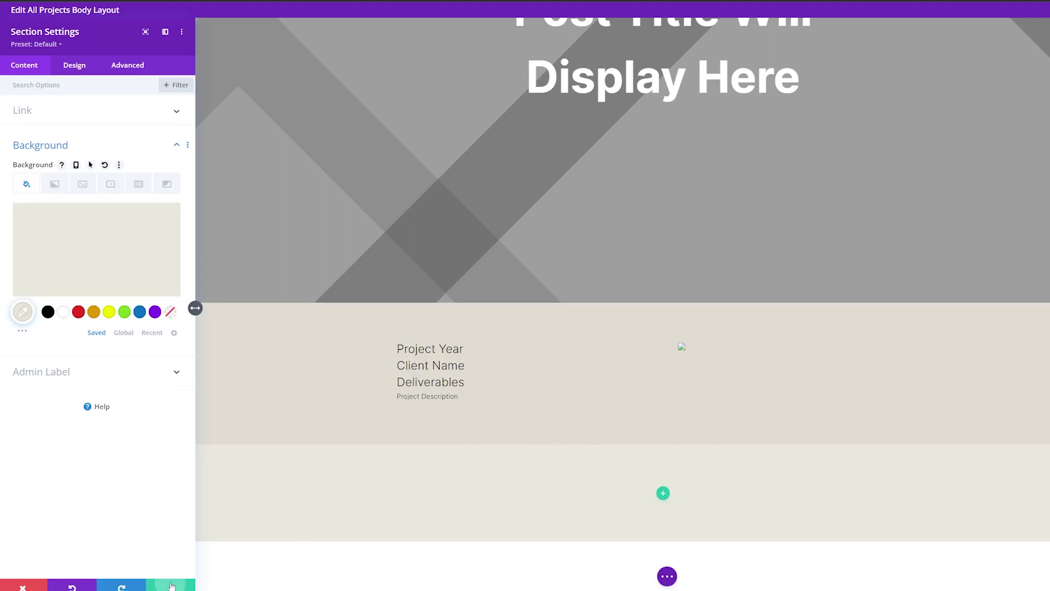
Add a row of two equal columns to the new section and insert an Image module in its first column
click(568, 493)
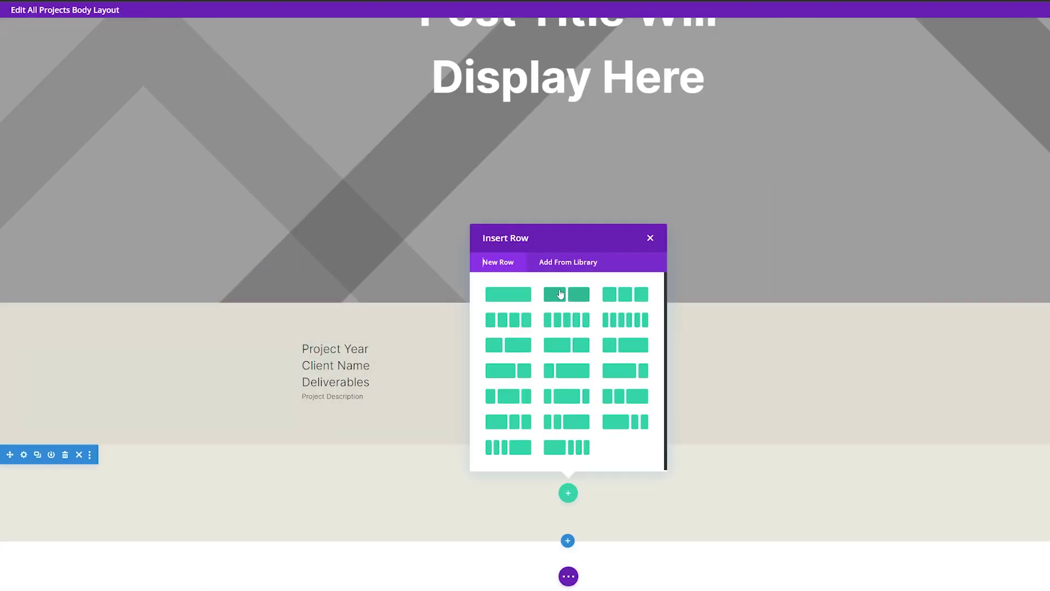
click(560, 294)
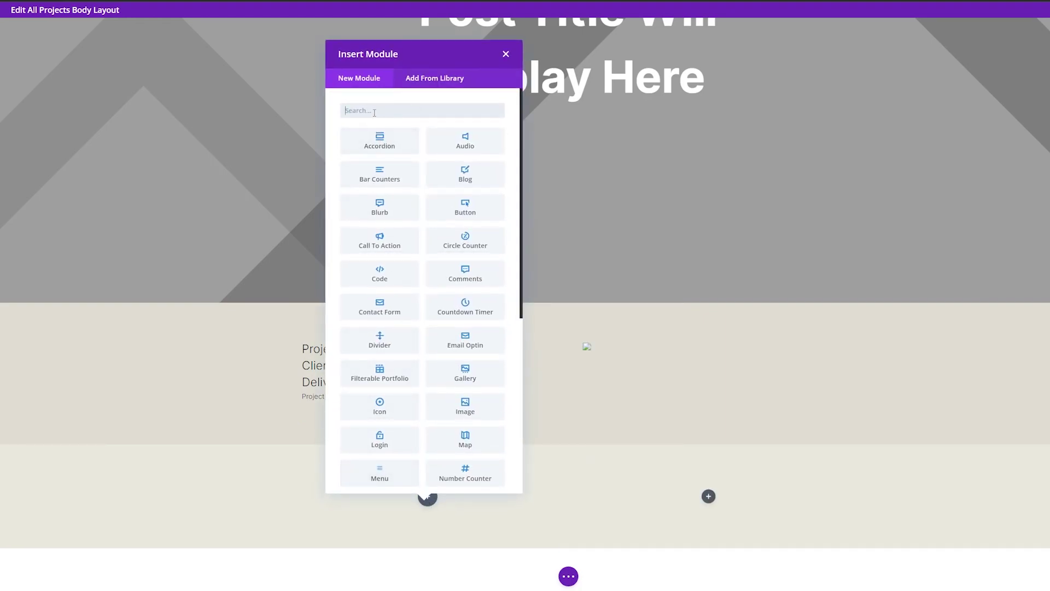
text(image)
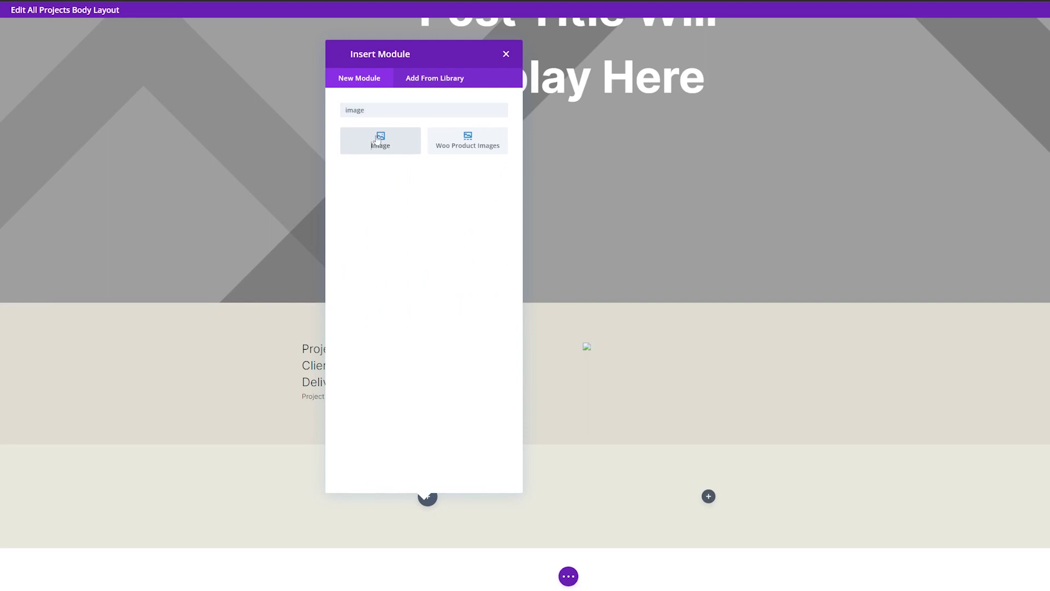
click(377, 139)
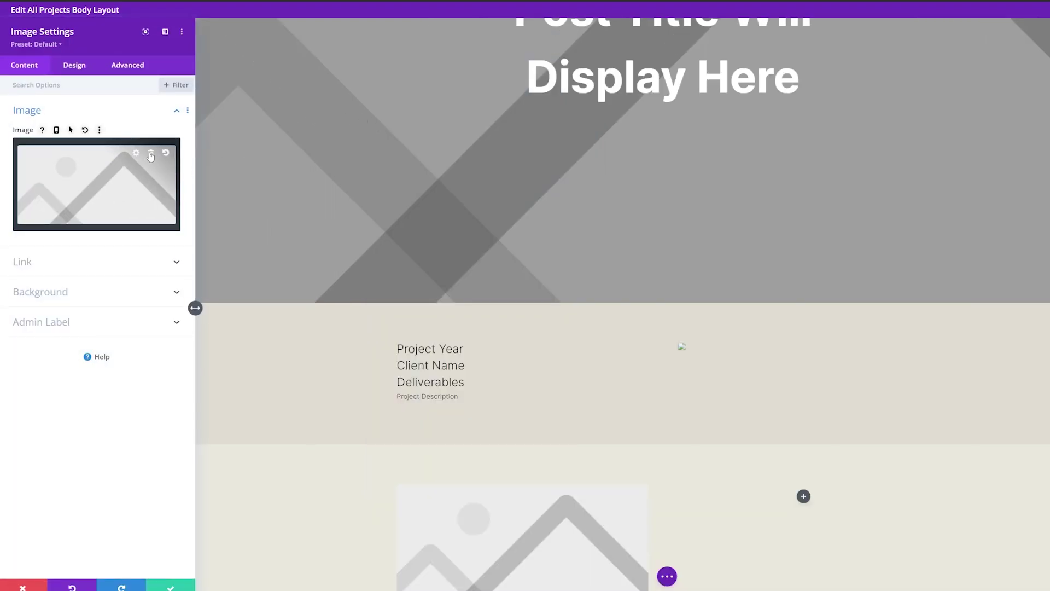
Replace the new module's placeholder image with the dynamic ACF Image 2 field and save the module
click(151, 155)
click(169, 149)
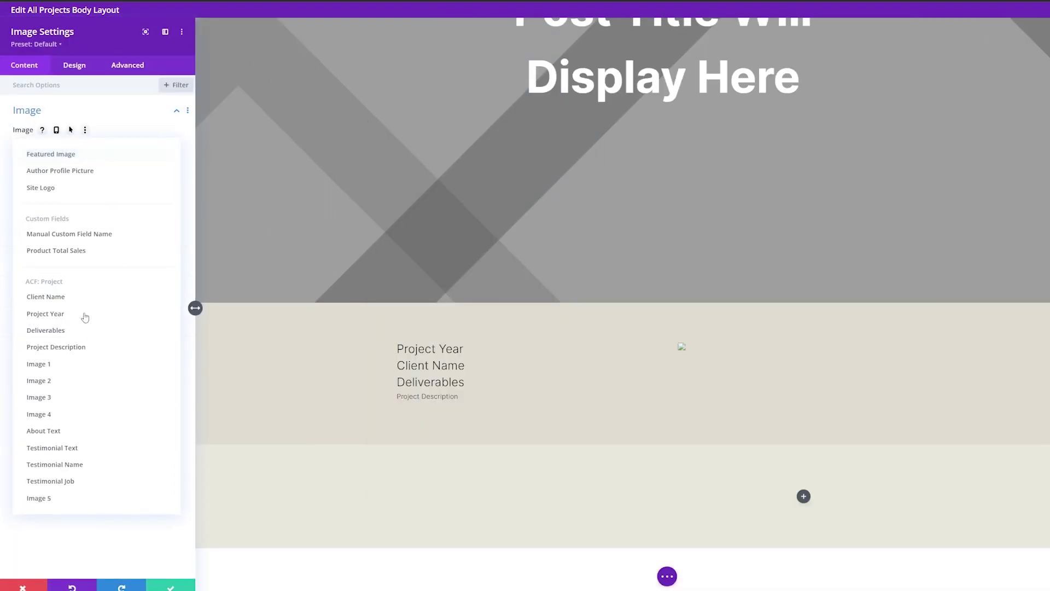
click(64, 378)
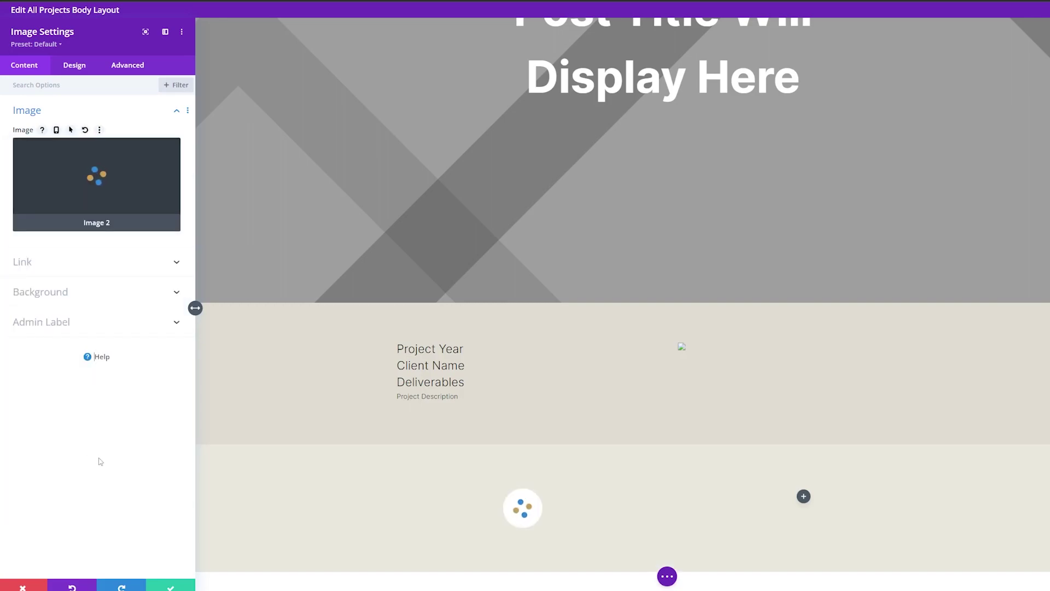
click(164, 588)
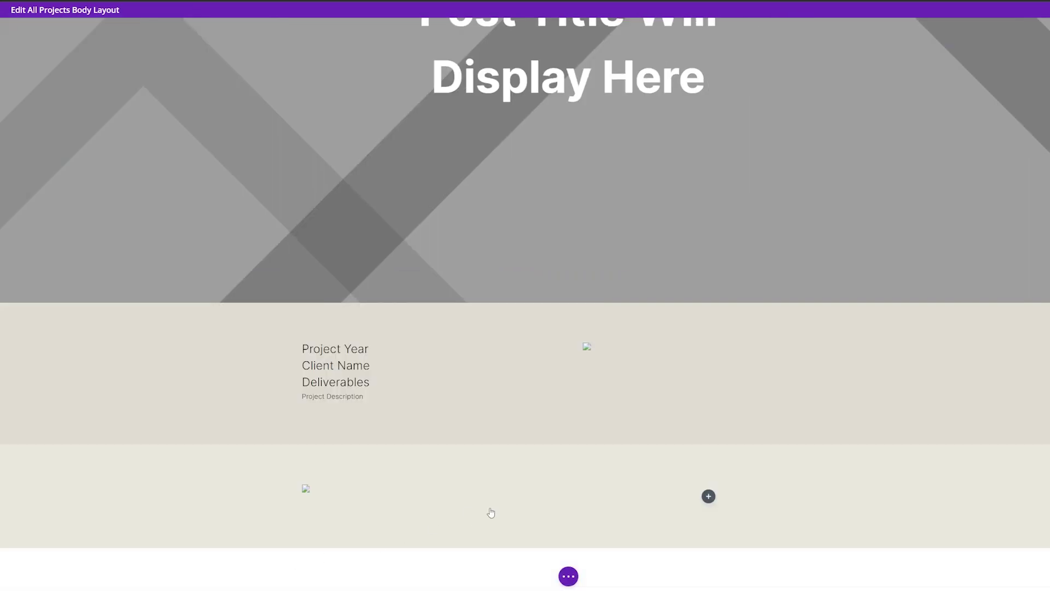
Insert a Text module in the empty column beside the Image 2 module and make its body the Heading 2 text "About"
click(707, 497)
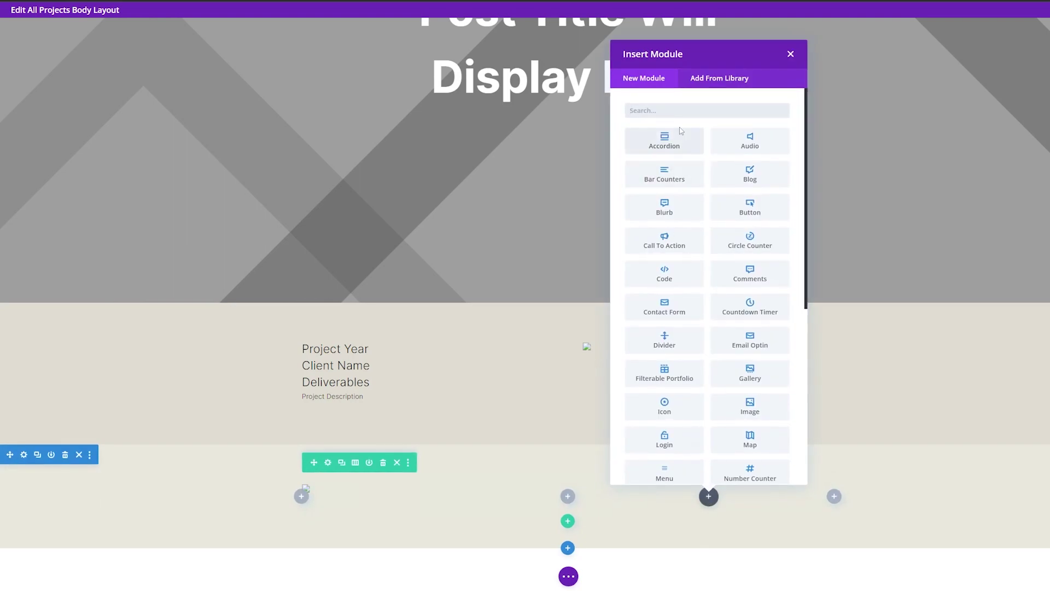
text(text)
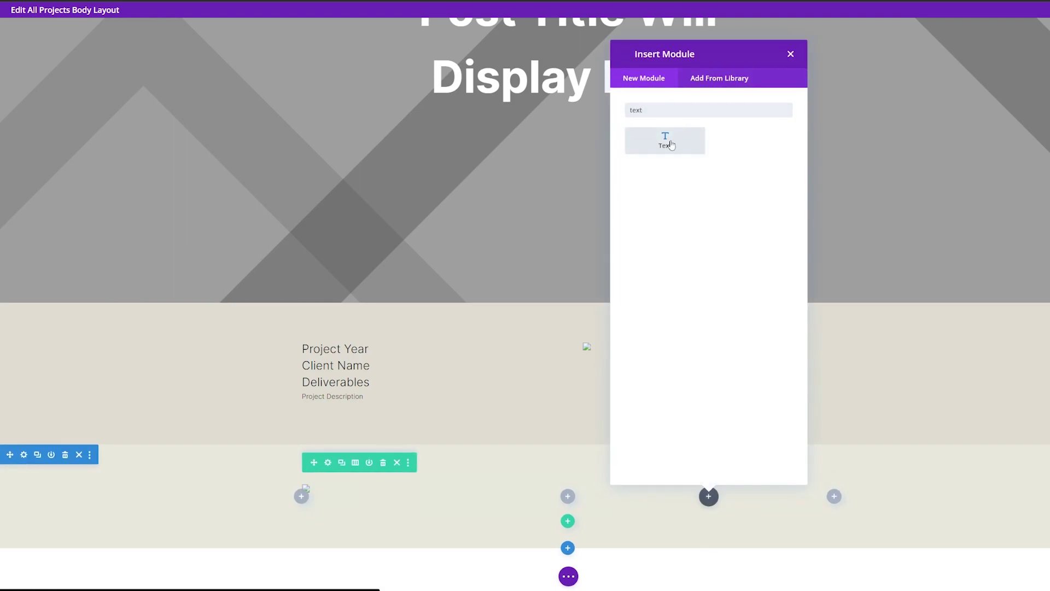
click(665, 141)
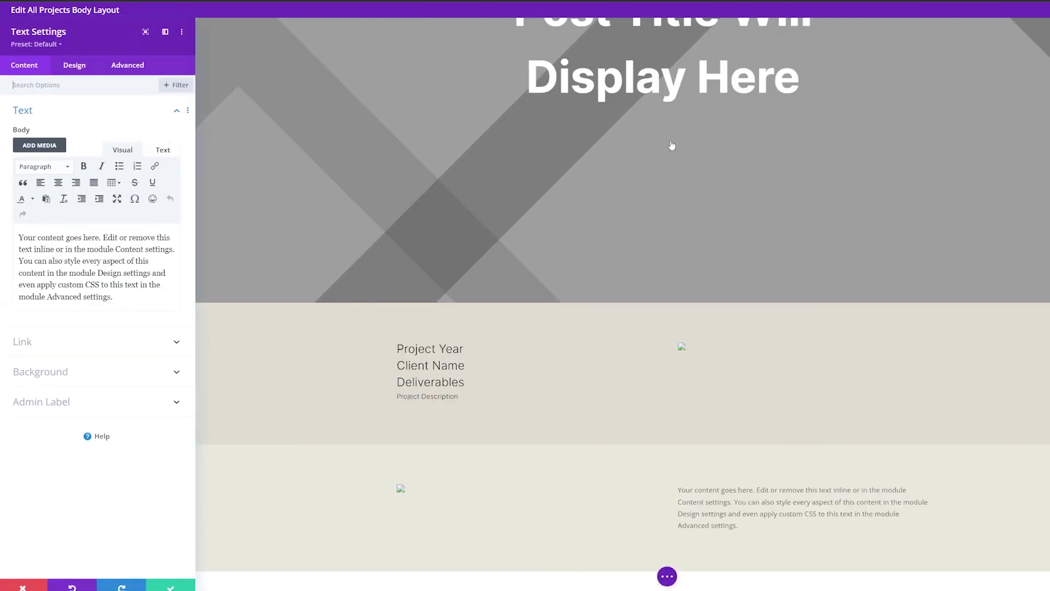
click(44, 167)
click(58, 226)
key(ctrl+a)
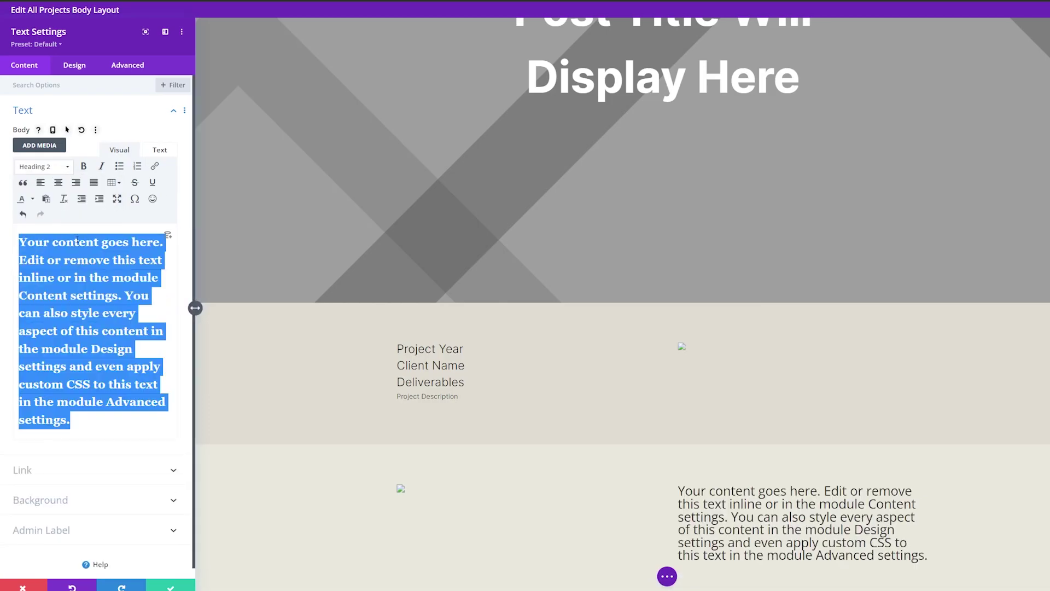
text(About)
Set the About module's text font to Inter and its text color to black, and save the module
click(73, 66)
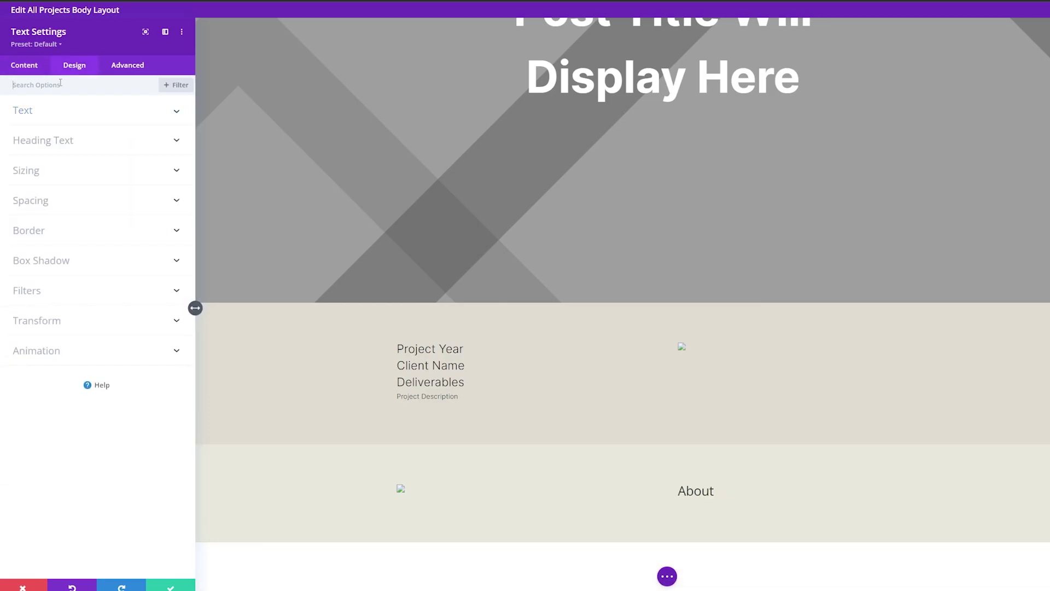
click(49, 113)
click(63, 175)
text(in)
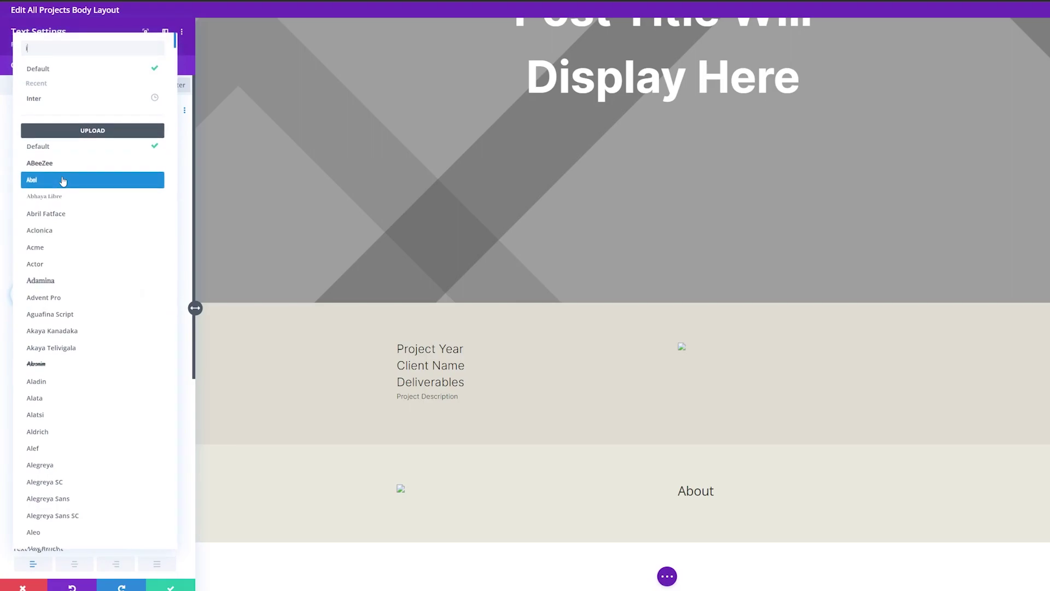
text(ter)
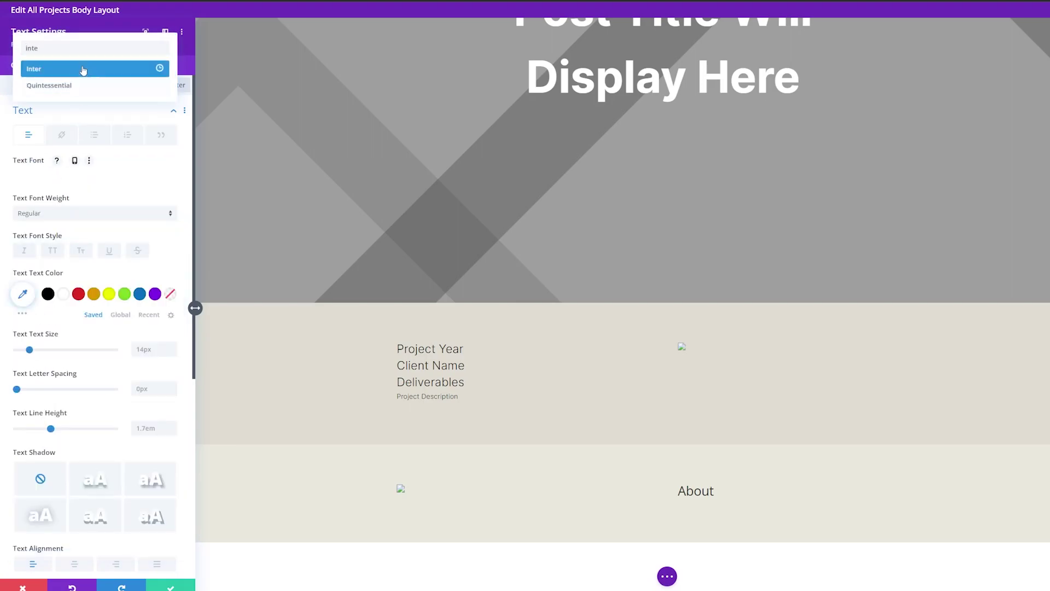
click(84, 70)
click(48, 294)
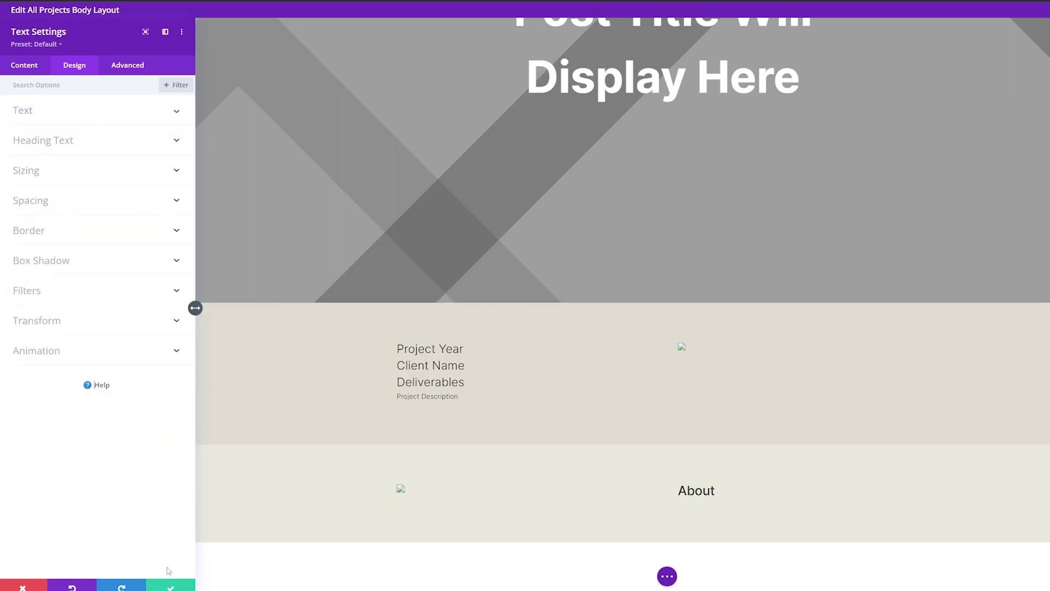
click(170, 585)
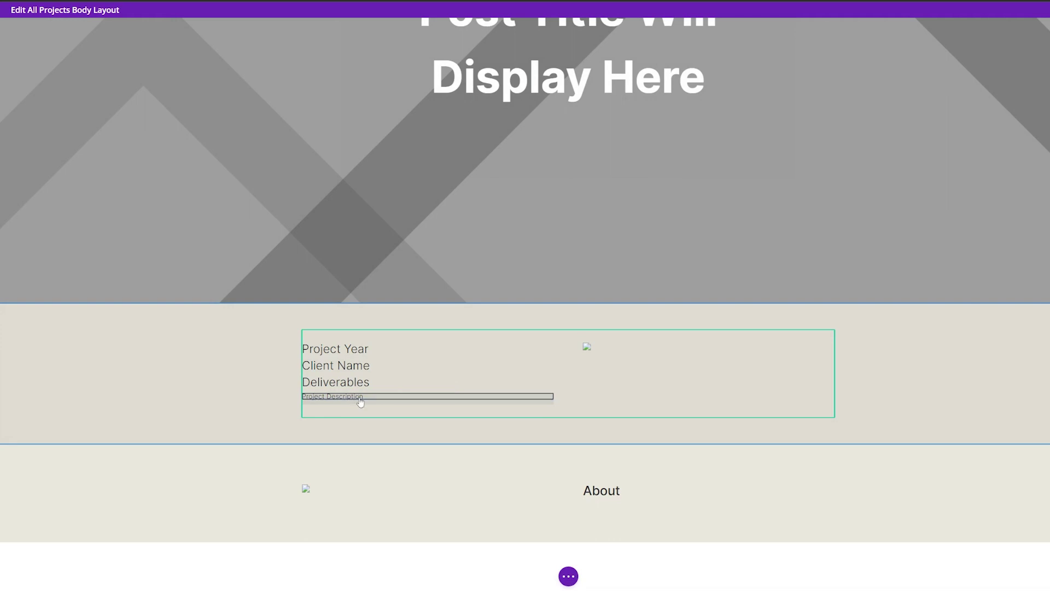
Duplicate the Project Description text module and move the copy below the About heading
mouse_move(358, 397)
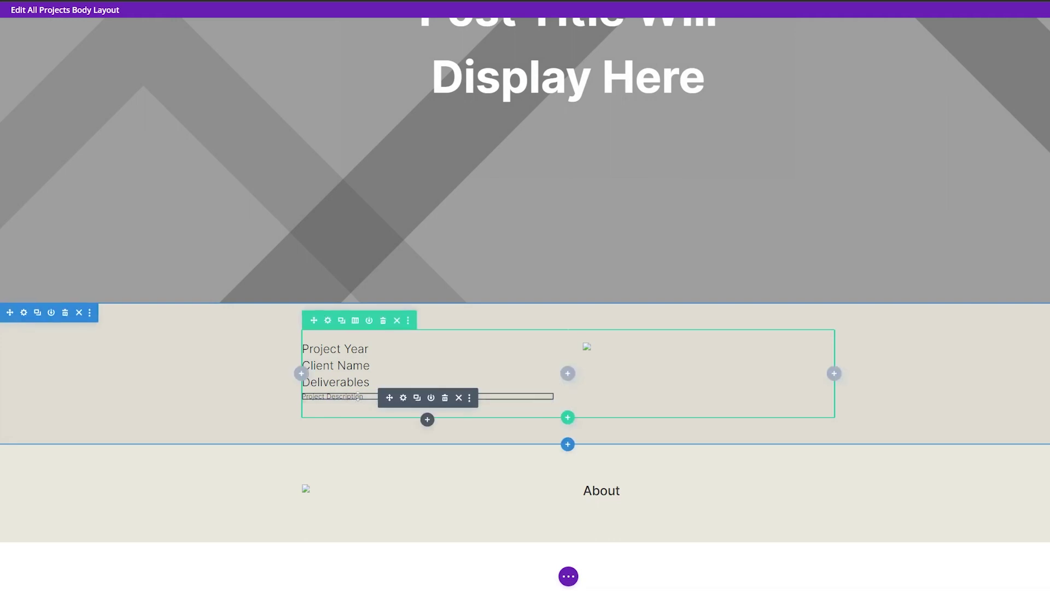
click(417, 398)
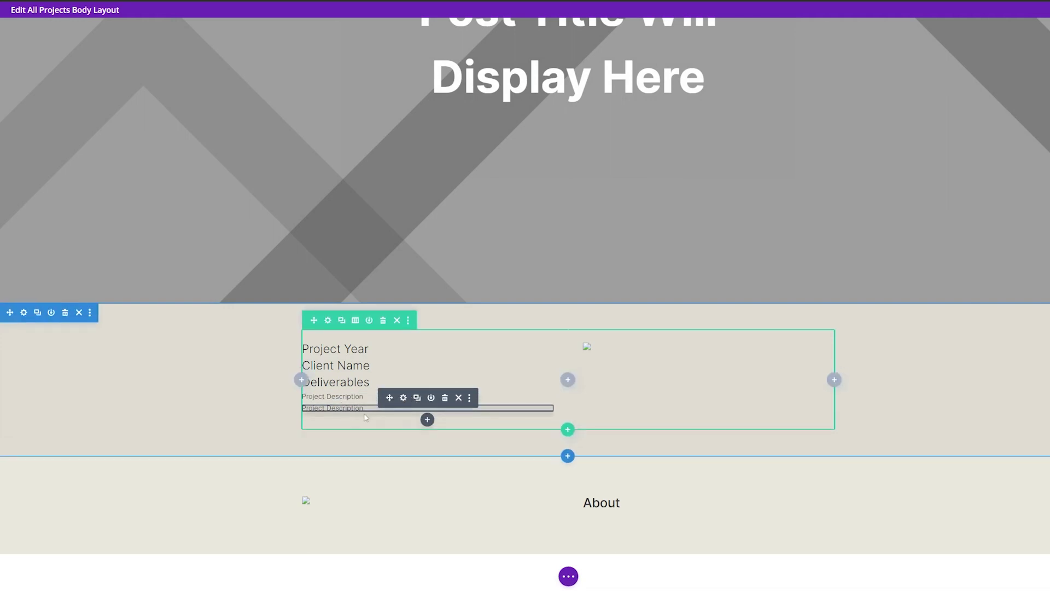
drag(584, 525, 601, 501)
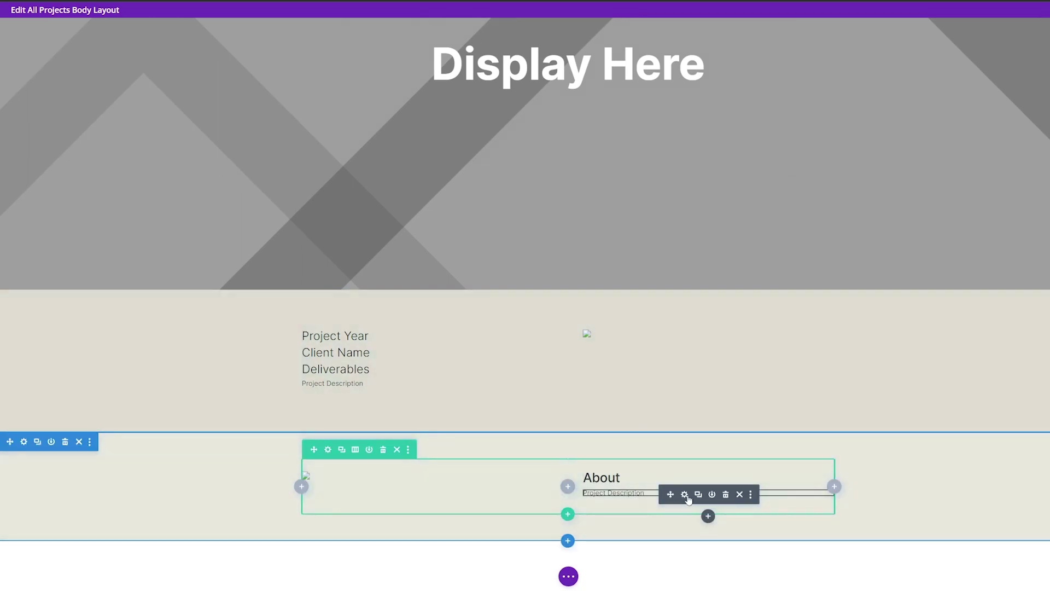
Replace the copied module's dynamic body content with the ACF About Text field and save the module
click(684, 494)
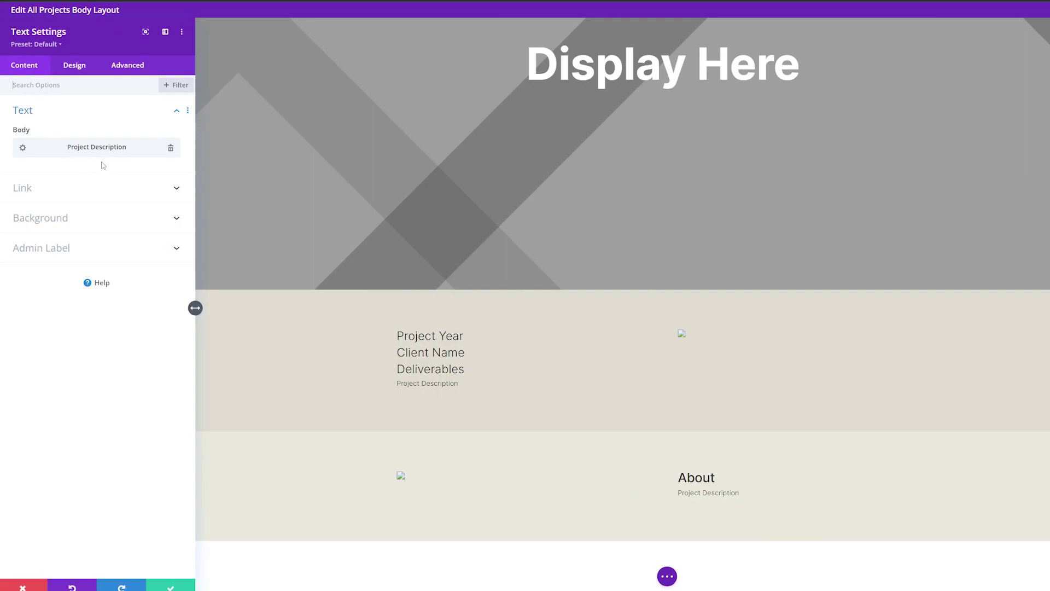
click(171, 149)
click(170, 233)
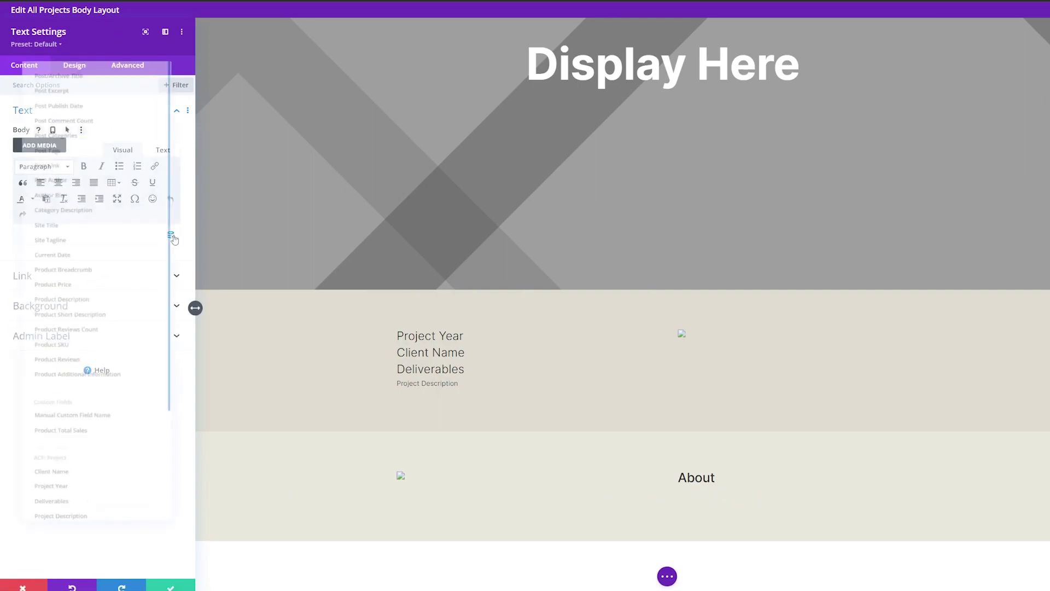
scroll(110, 355, down, 10)
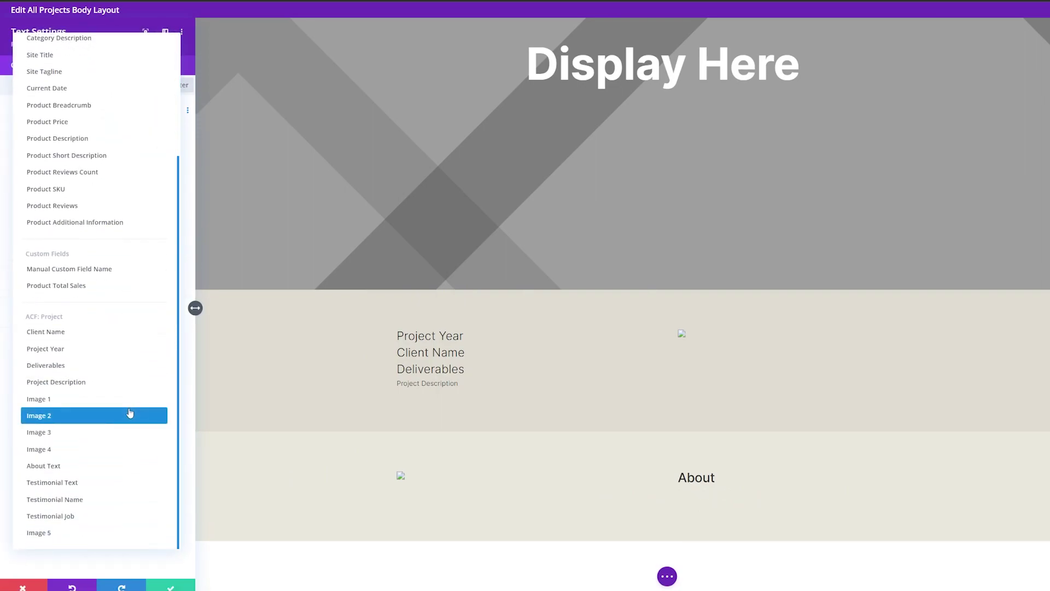
click(94, 465)
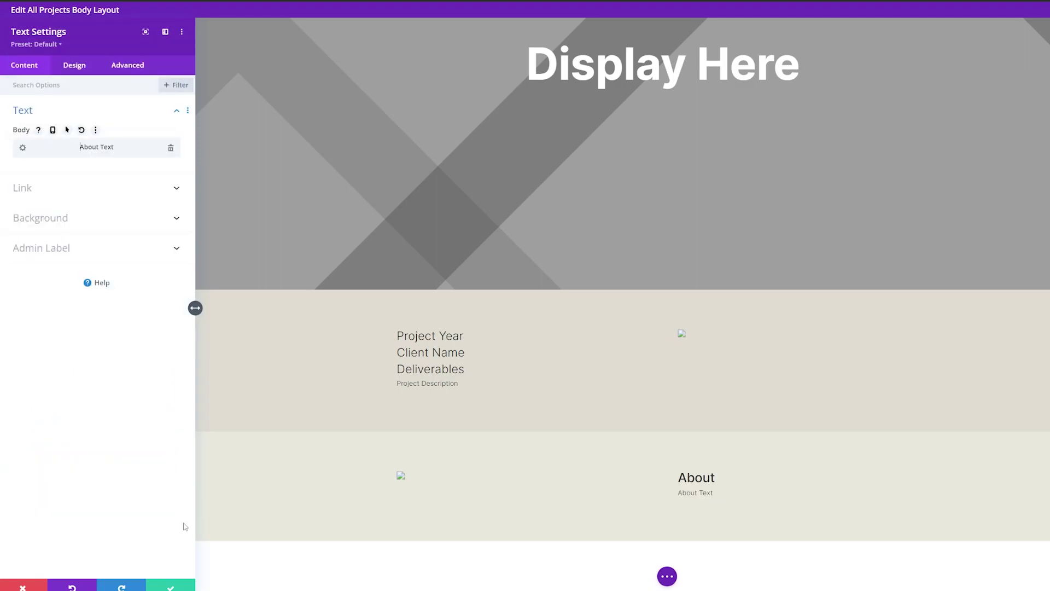
click(184, 586)
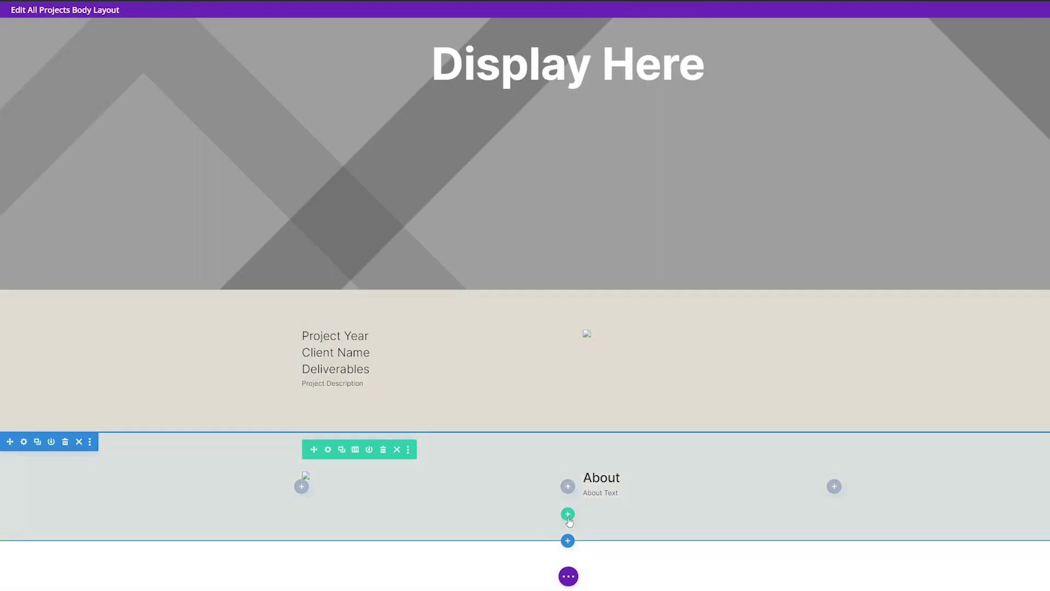
Add a row of two equal columns below the About row and insert an Image module in its first column
click(568, 514)
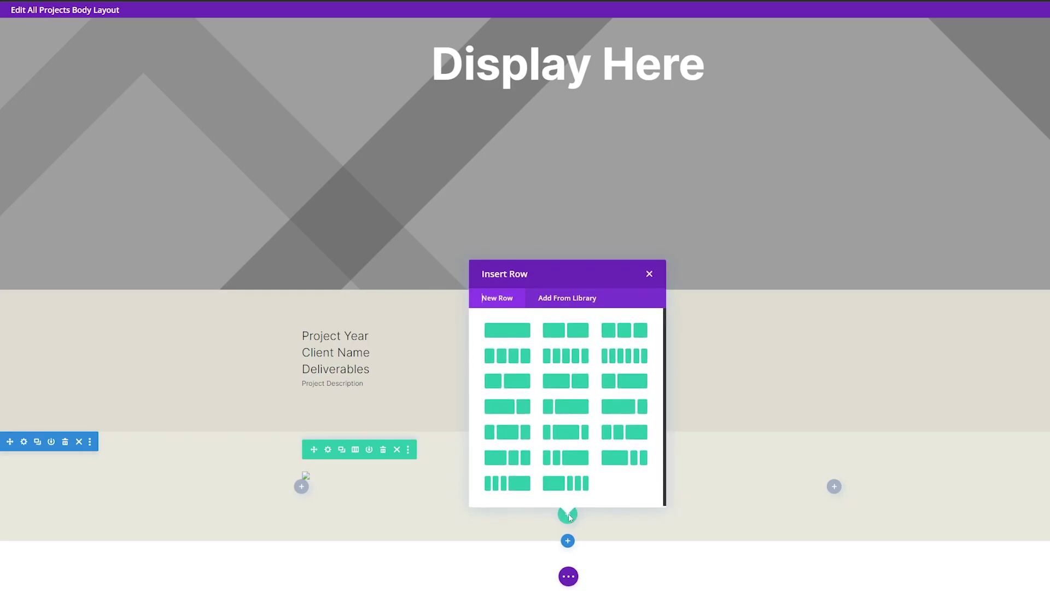
click(571, 329)
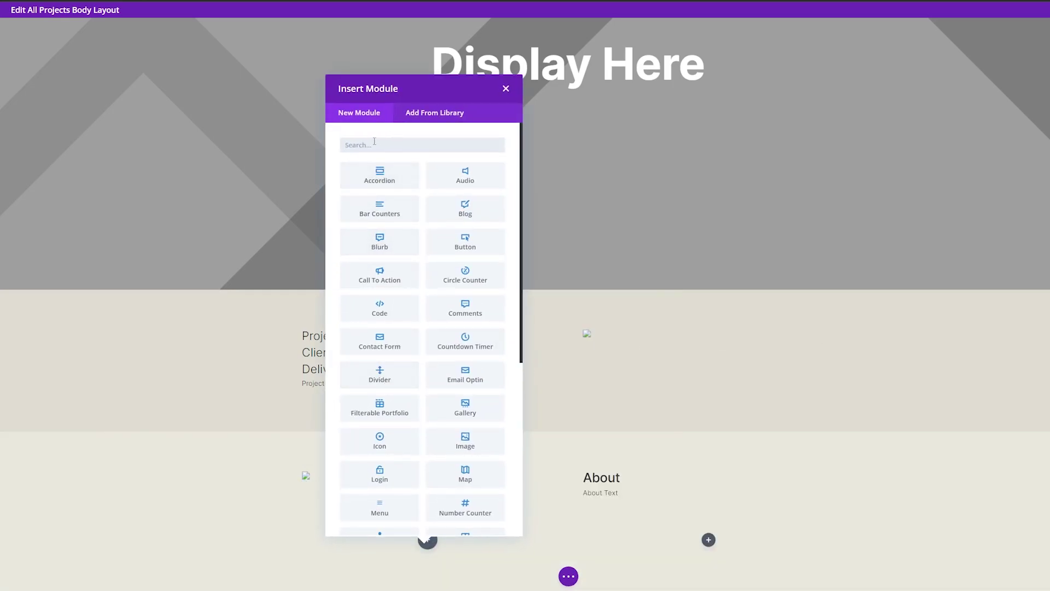
text(image)
click(398, 181)
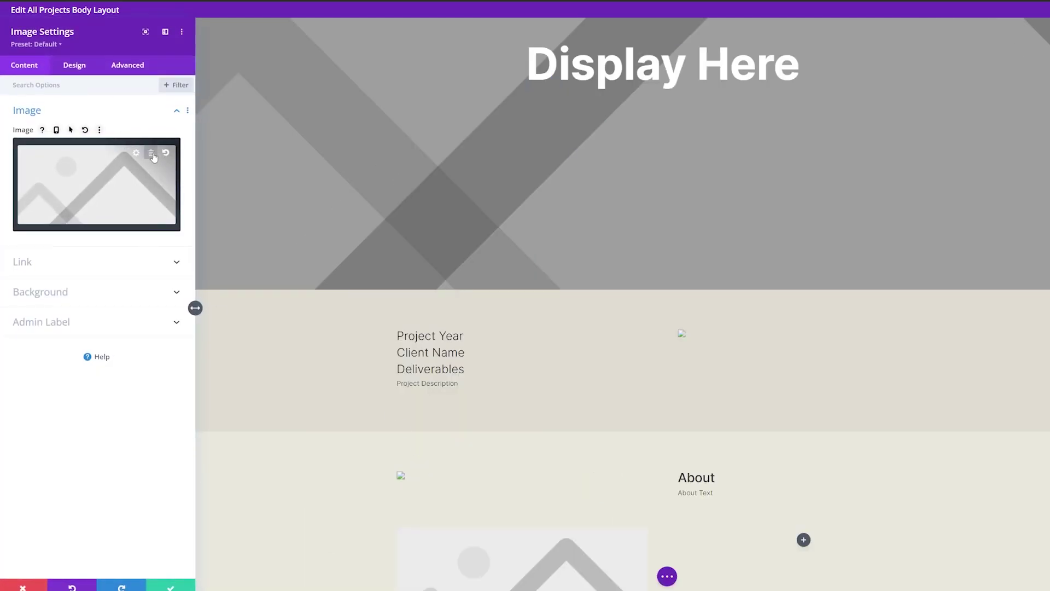
Replace the placeholder image with the dynamic ACF Image 3 field, enable Force Fullwidth, and save the module
click(151, 153)
click(169, 151)
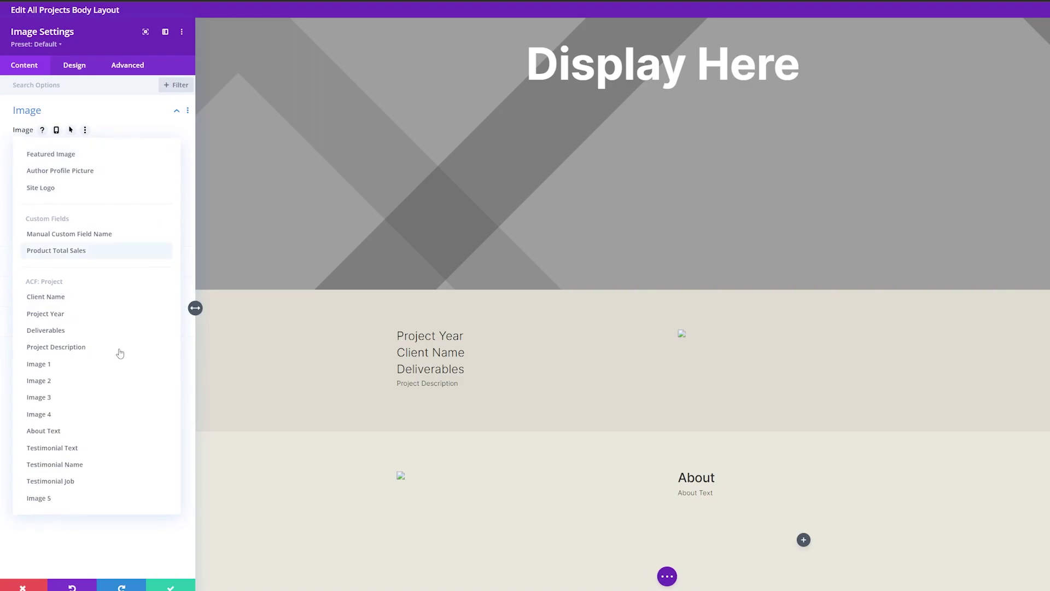
click(82, 396)
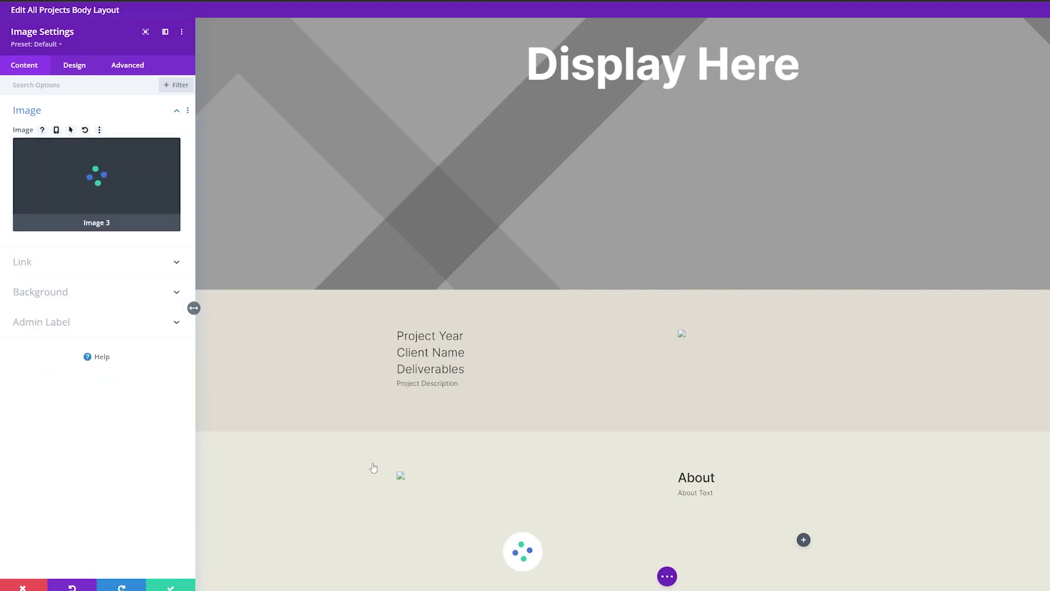
click(71, 70)
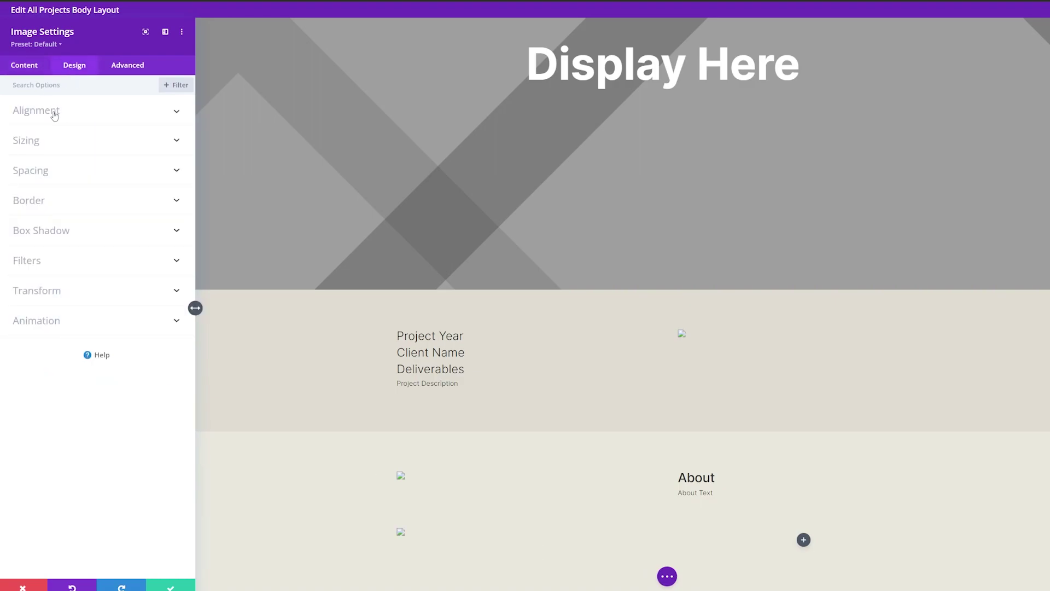
click(57, 144)
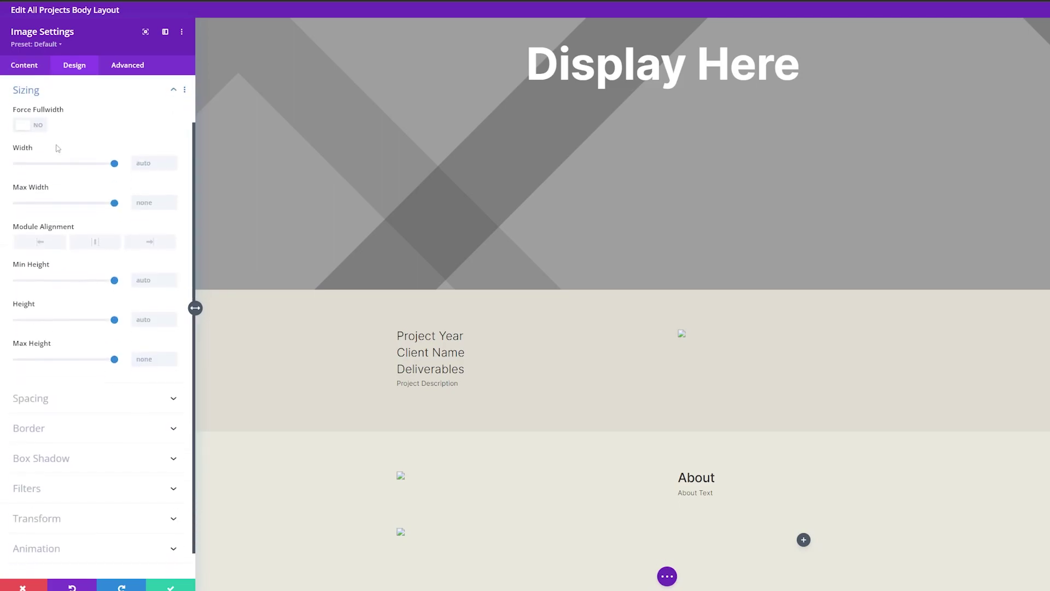
click(21, 130)
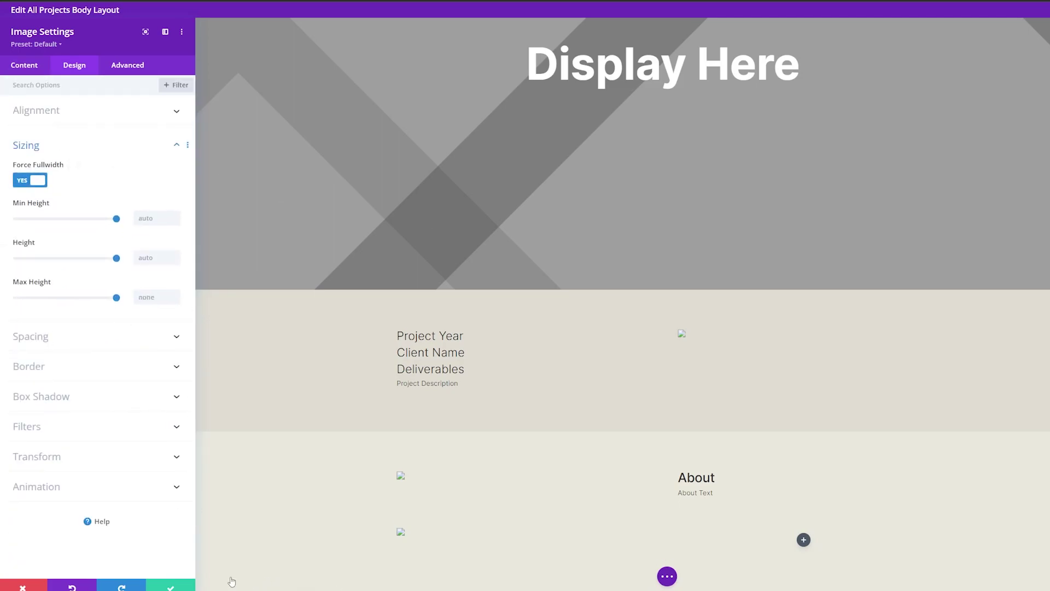
click(173, 584)
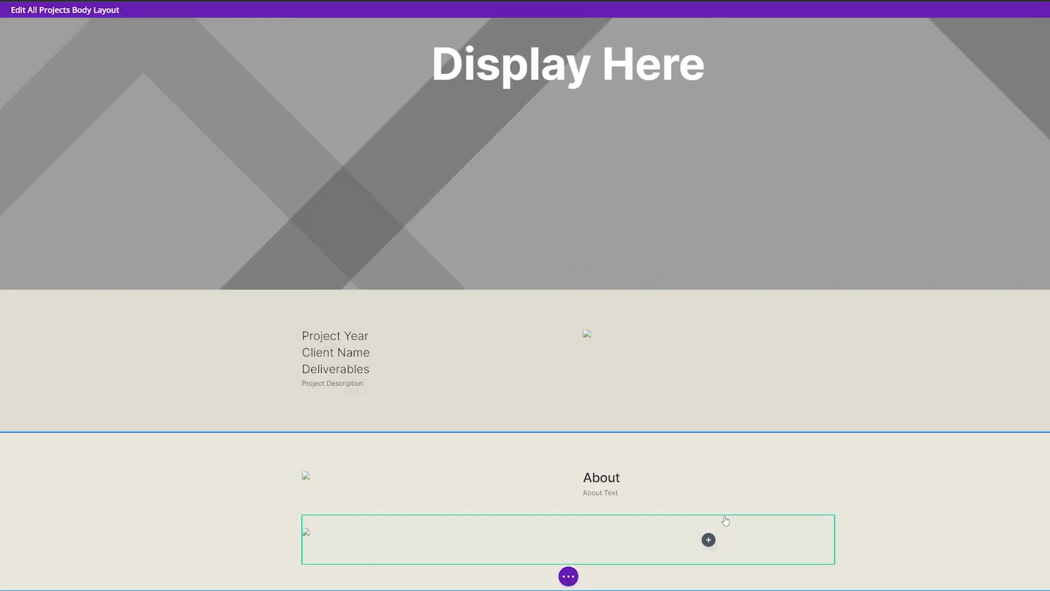
Insert an Image module in the row's second column and use the ACF Image 4 field as its dynamic image
click(709, 541)
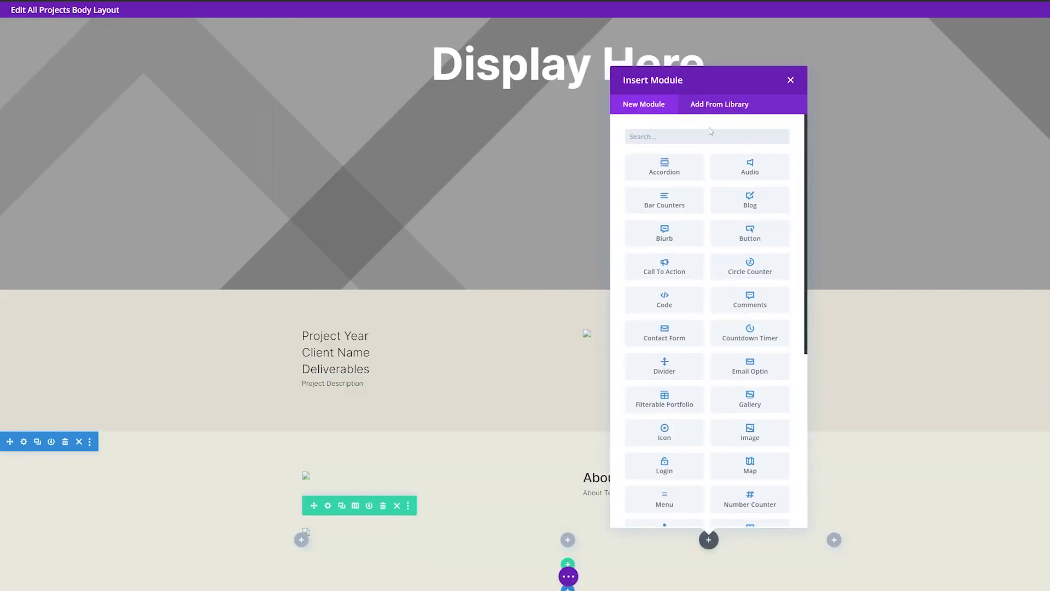
text(image)
click(665, 170)
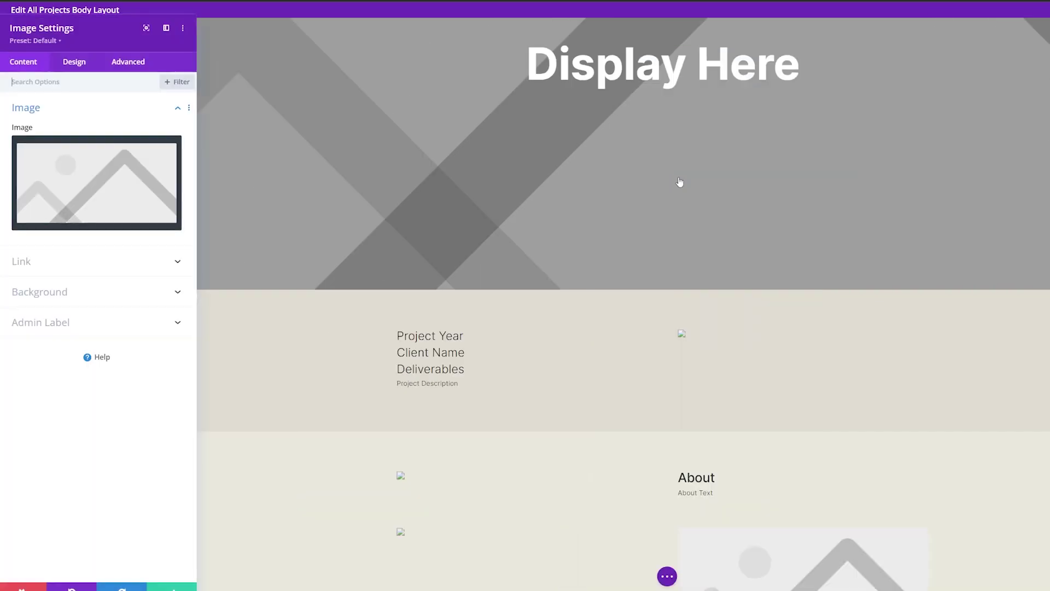
click(168, 155)
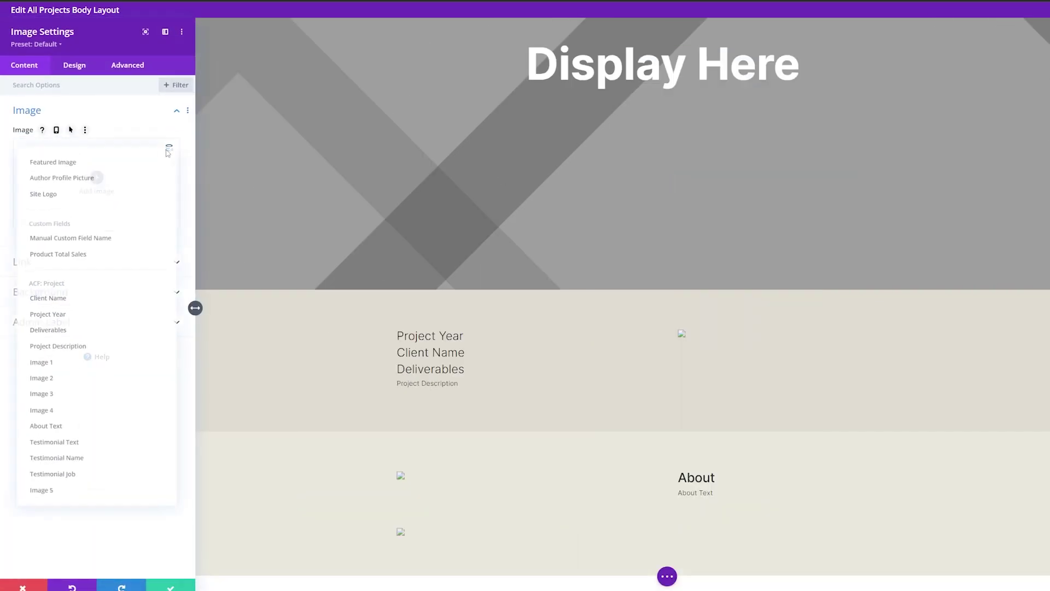
click(63, 414)
Enable Force Fullwidth for the Image 4 module and close its settings
click(75, 66)
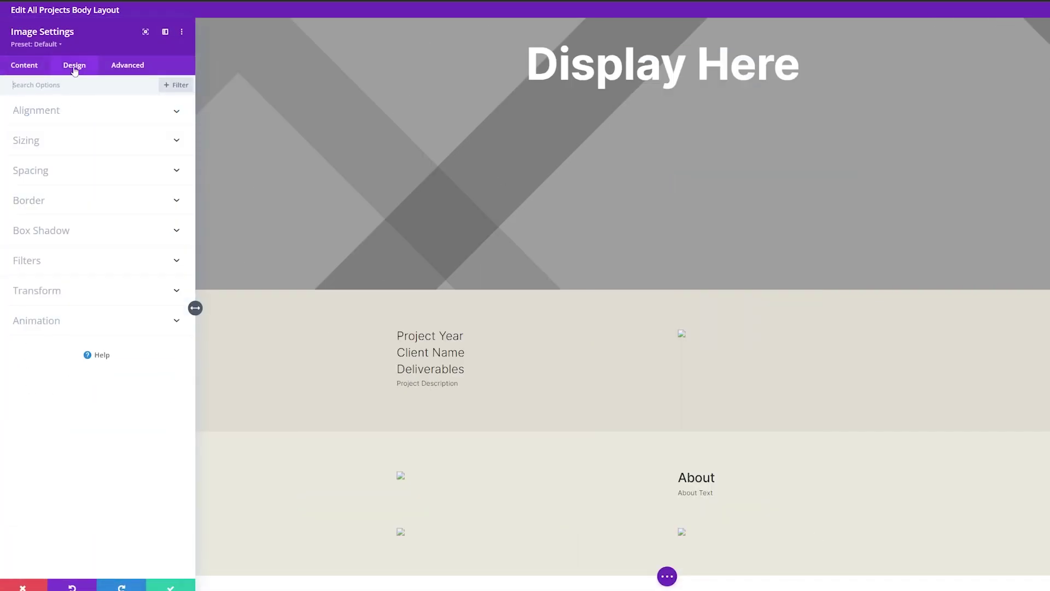
click(49, 143)
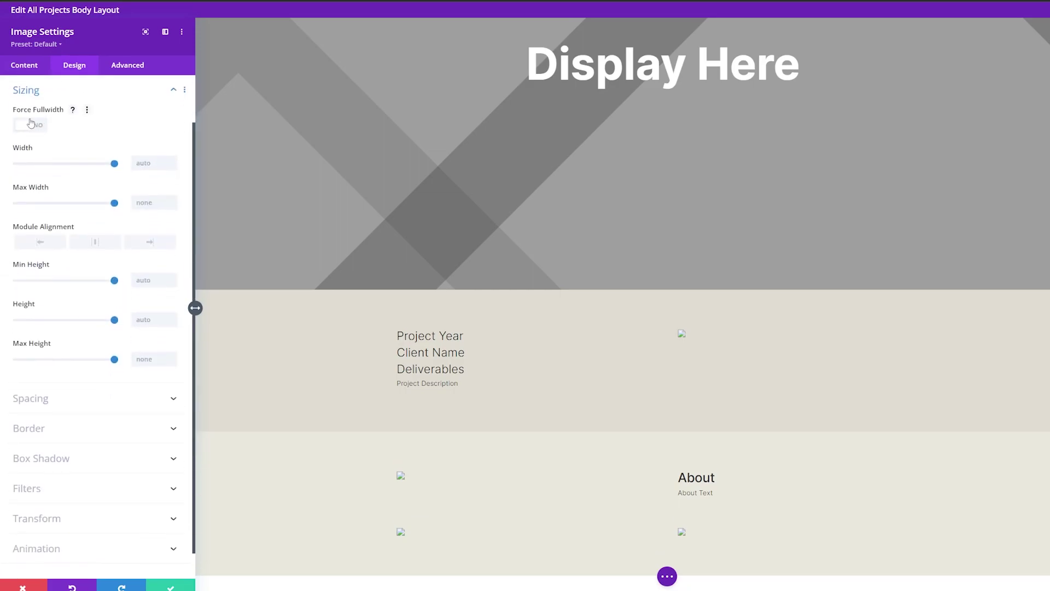
click(31, 124)
key(Escape)
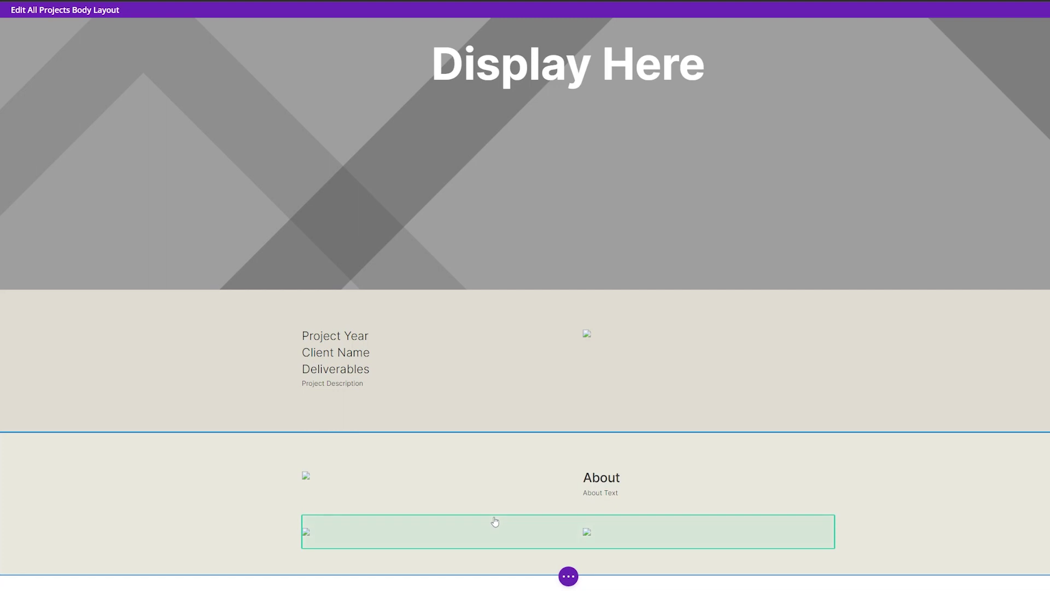
Enable a custom gutter width of 1 for the Image 3 and Image 4 row, with 100% width and 100vw max width
mouse_move(494, 516)
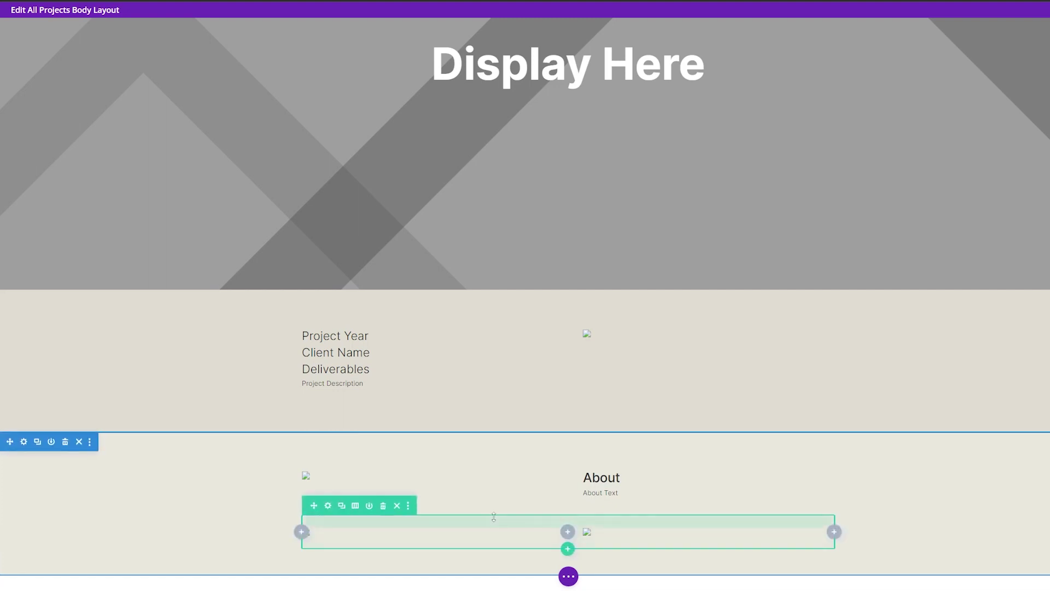
click(328, 506)
click(72, 71)
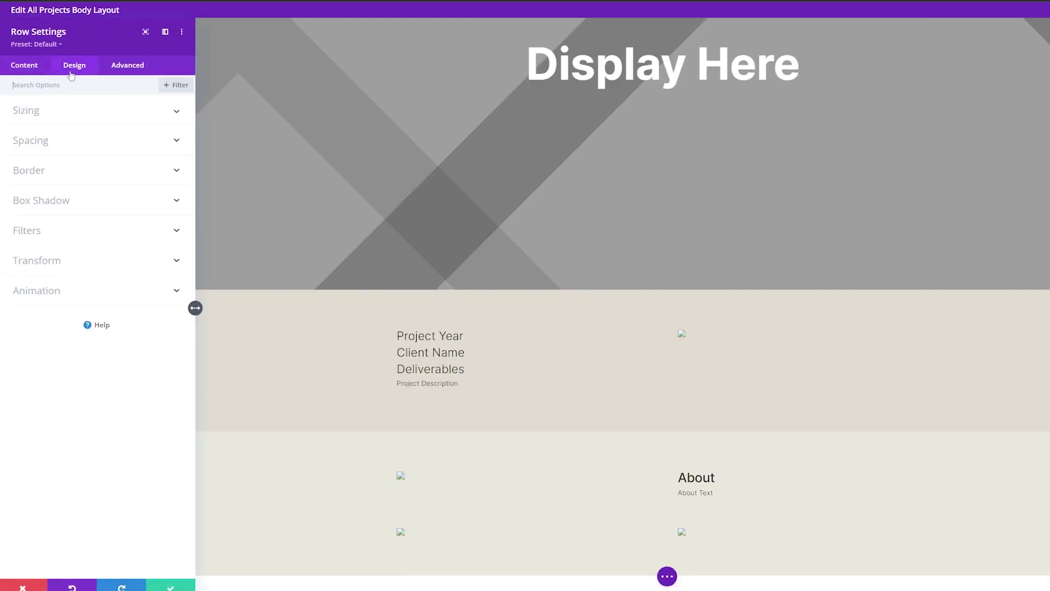
click(52, 114)
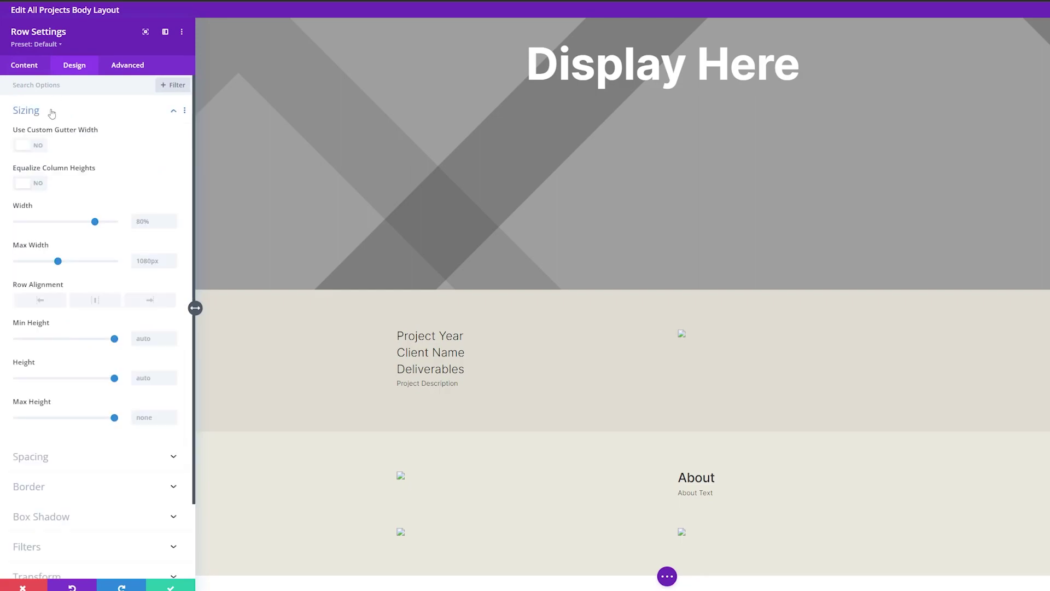
click(36, 147)
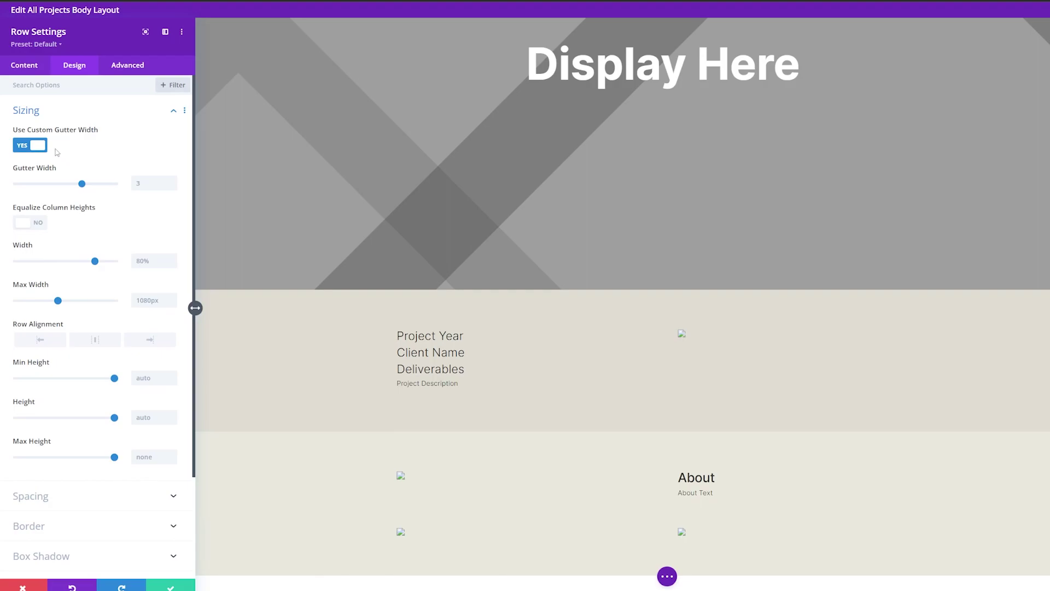
drag(82, 184, 17, 183)
drag(96, 261, 117, 262)
click(160, 295)
text(100vw)
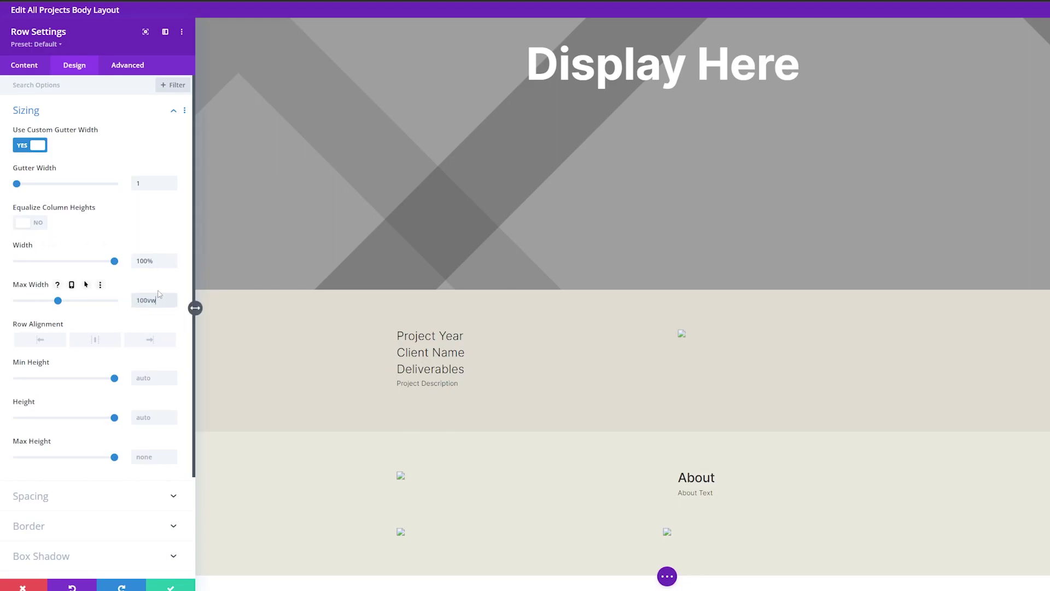
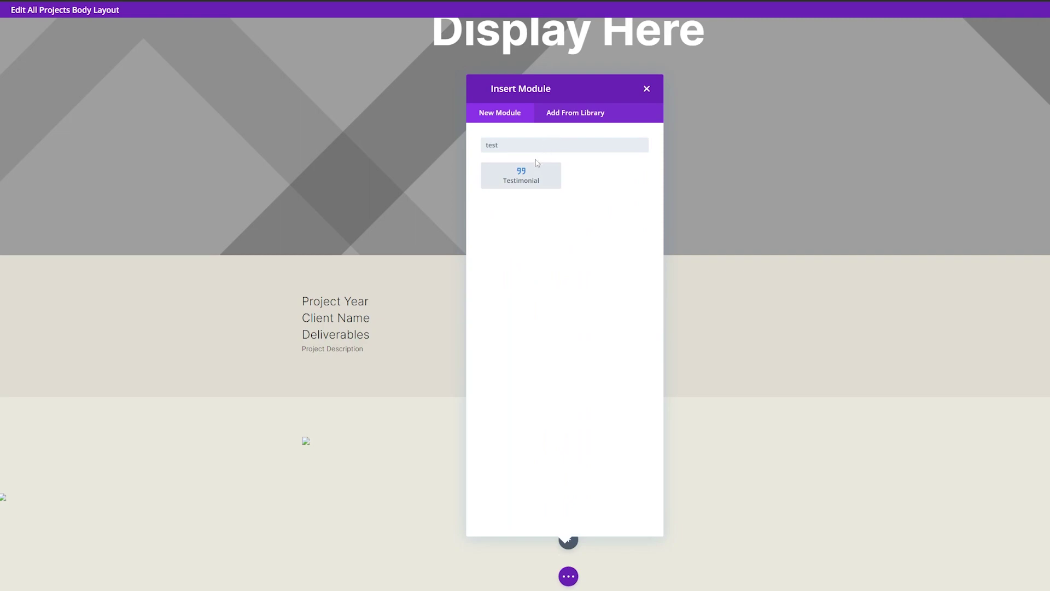
Insert a Testimonial module below the image row and link its Author to the dynamic ACF Testimonial Name field
click(525, 179)
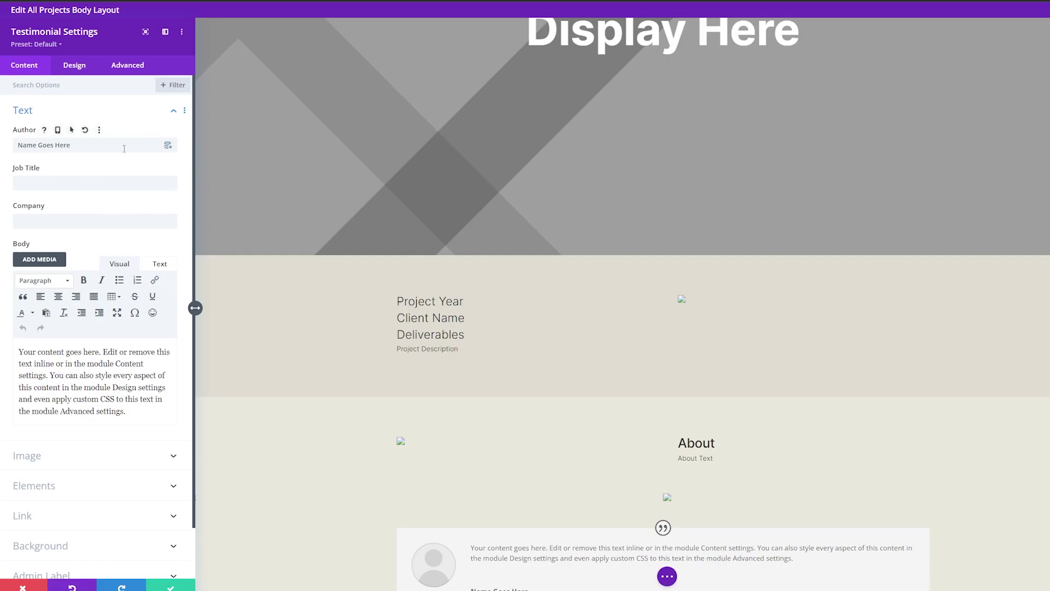
click(168, 145)
scroll(91, 496, down, 3)
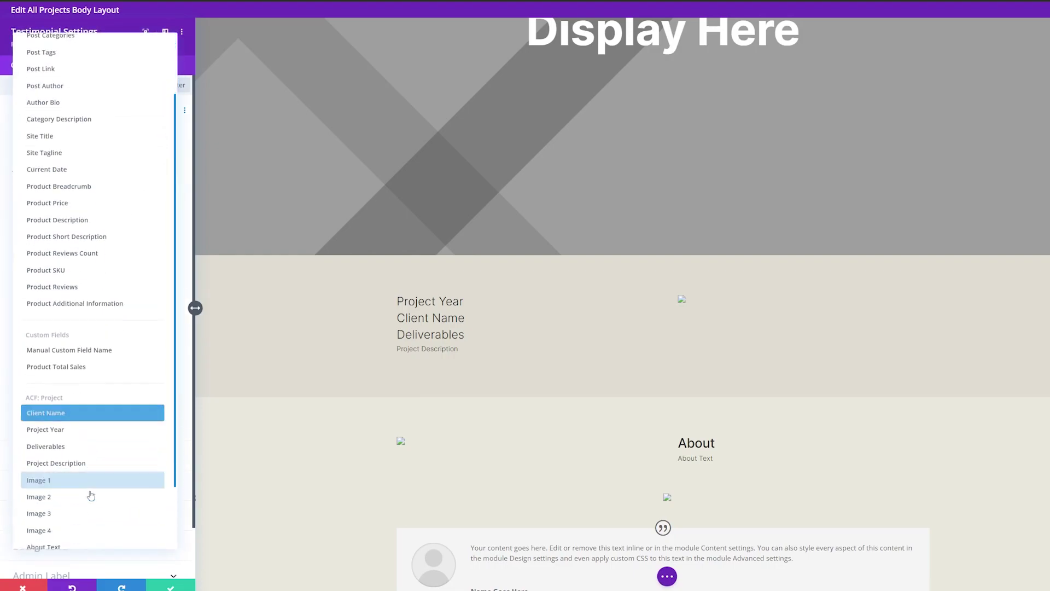
scroll(91, 495, down, 2)
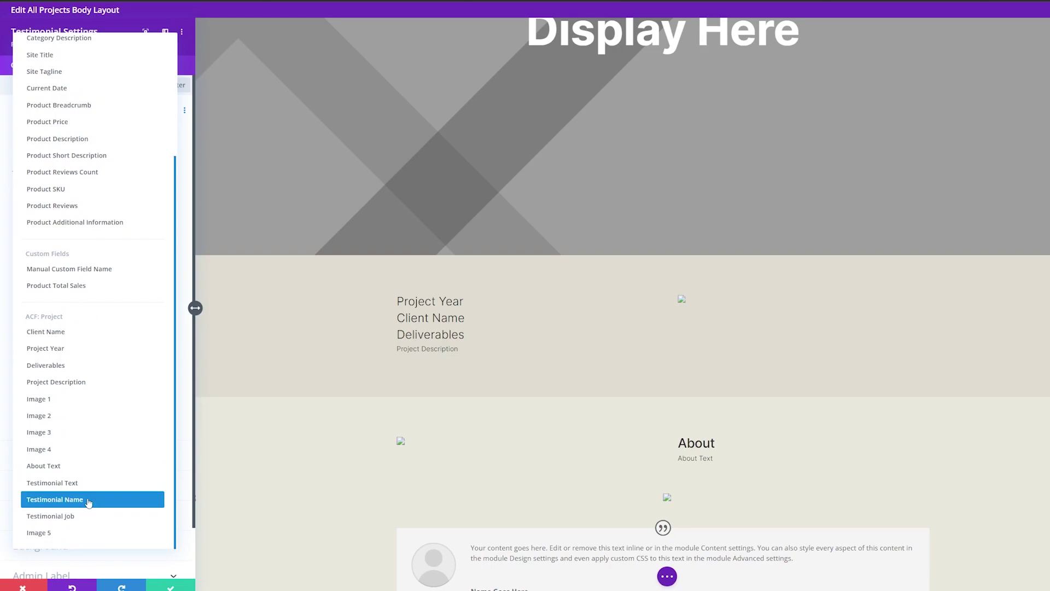
click(89, 500)
click(167, 352)
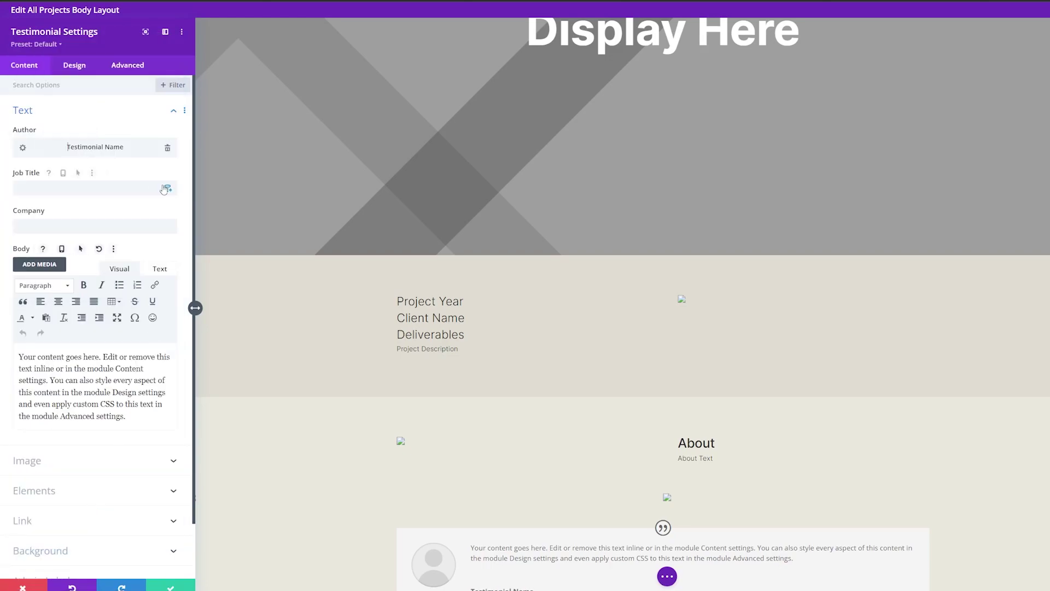
Link the testimonial's Job Title to the ACF Testimonial Job field and its Company to the Client Name field
click(166, 188)
scroll(90, 492, down, 5)
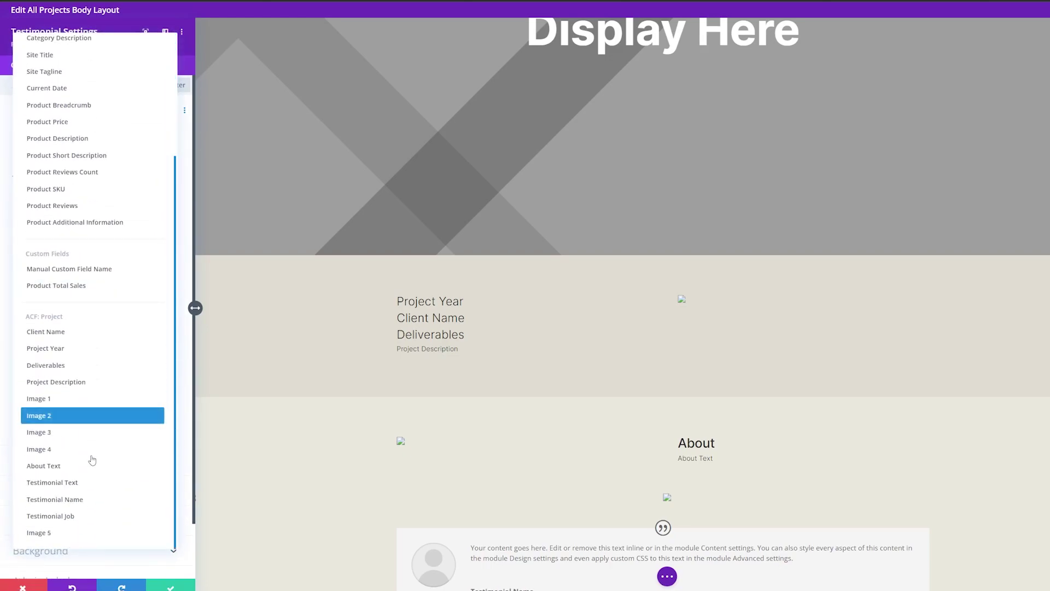
click(82, 516)
click(128, 325)
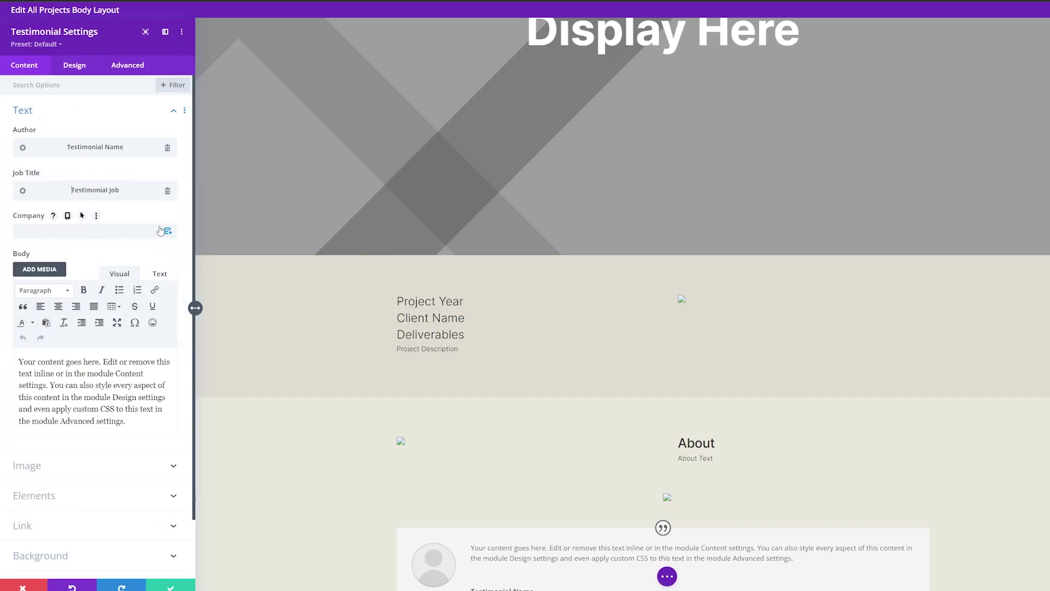
click(168, 233)
scroll(85, 458, down, 3)
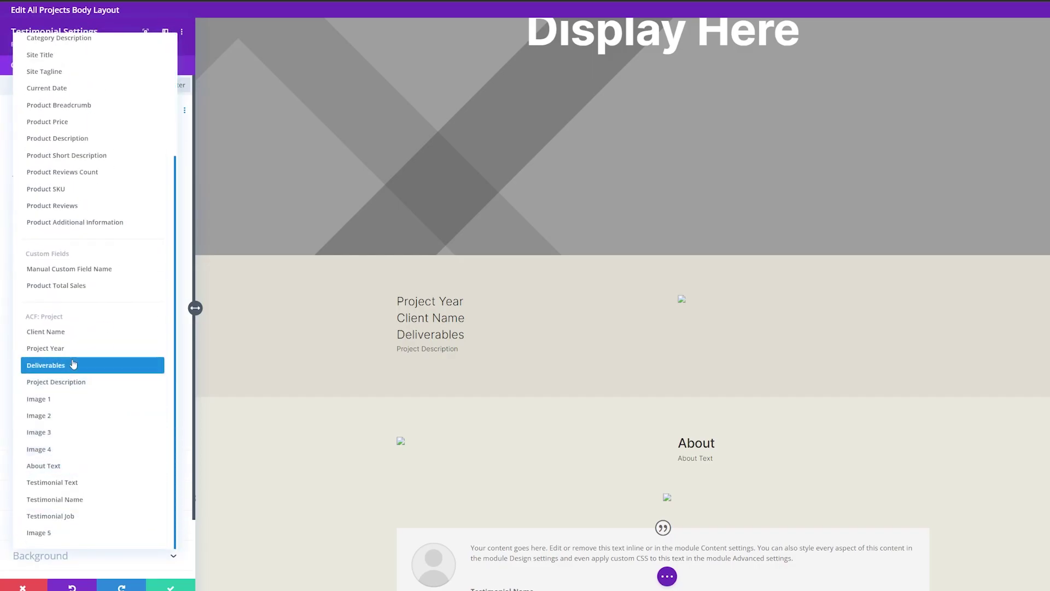
click(79, 338)
click(136, 364)
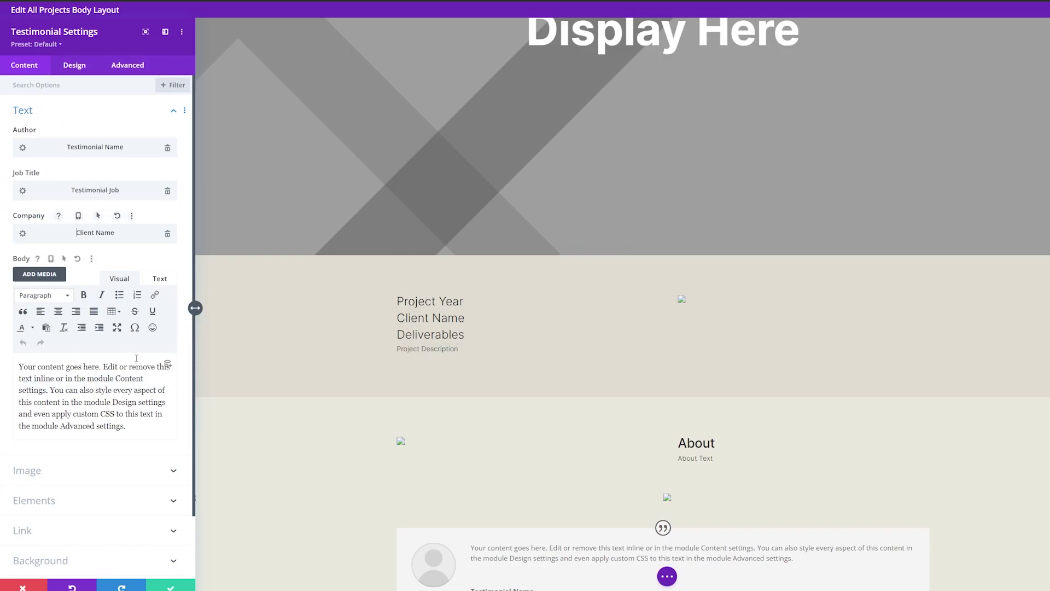
Use the ACF Testimonial Text field as the testimonial's dynamic body content
click(166, 367)
scroll(108, 498, down, 3)
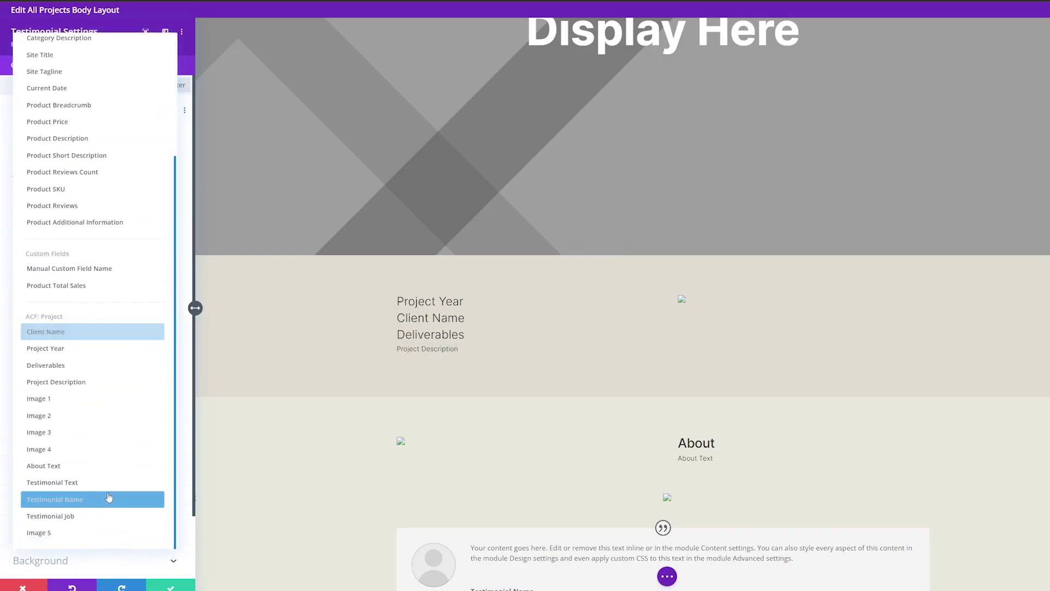
click(101, 481)
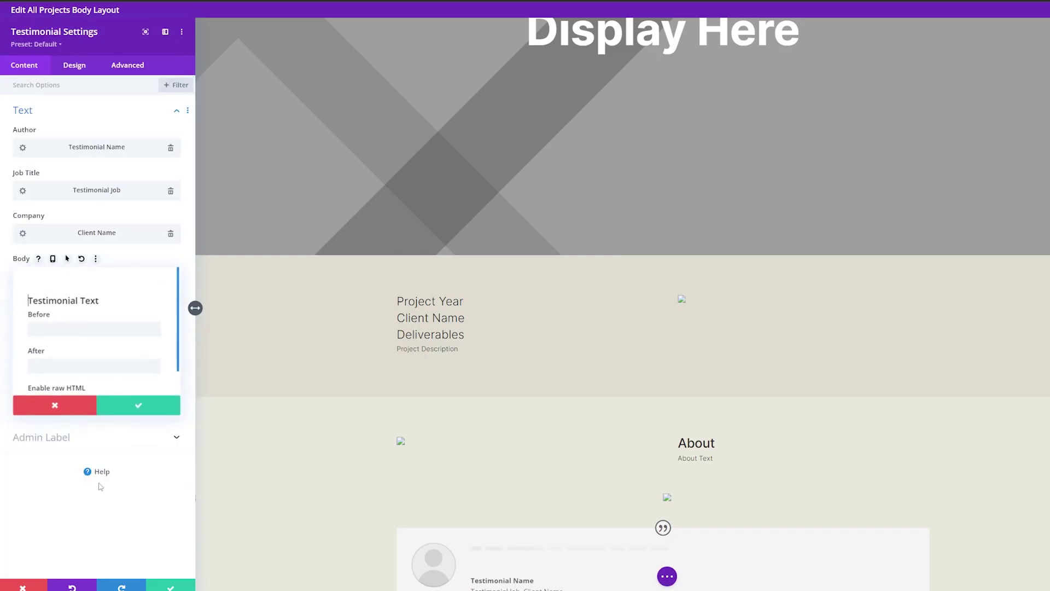
click(136, 406)
scroll(689, 454, down, 2)
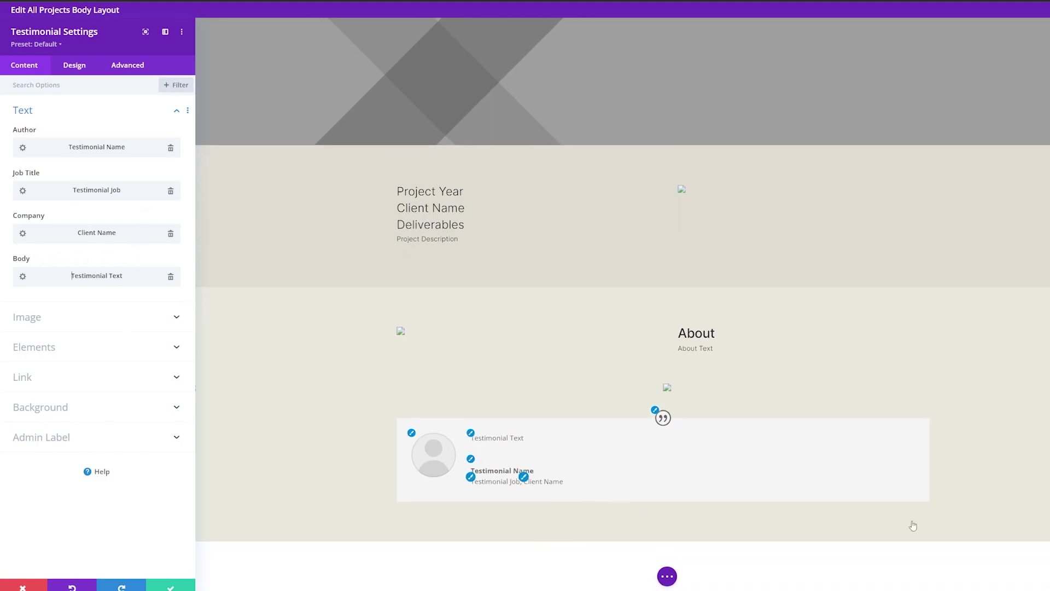
Remove the placeholder portrait image from the Testimonial module
click(118, 320)
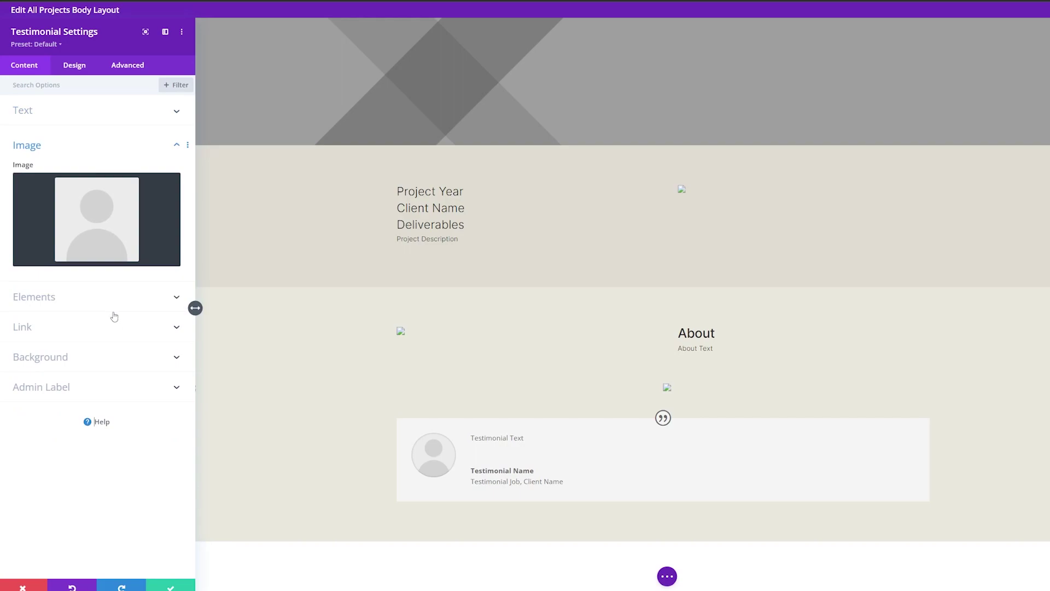
mouse_move(148, 211)
click(151, 188)
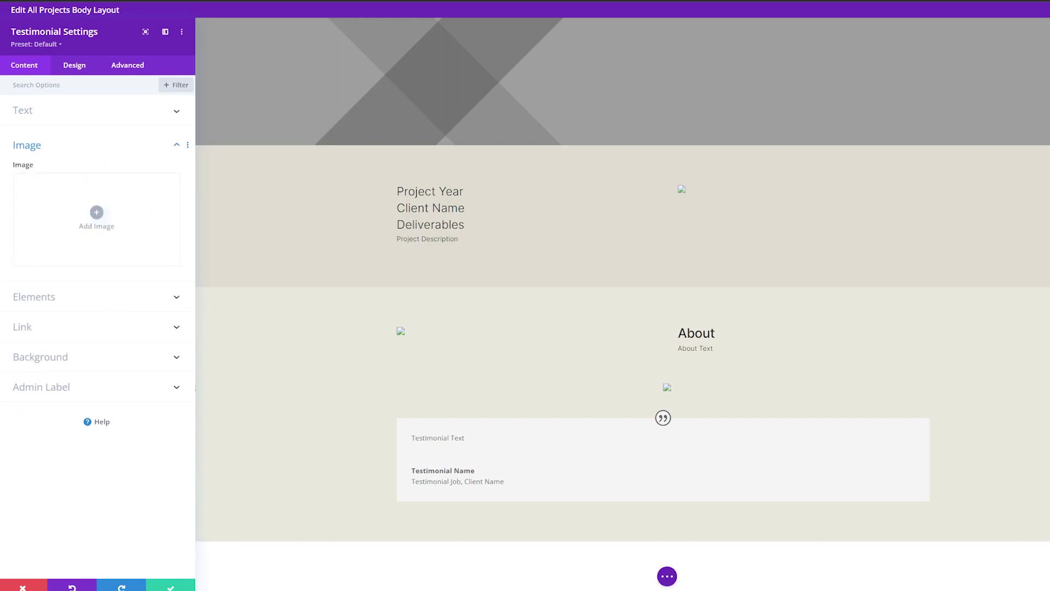
Set the testimonial's quote icon color to black and its quote icon background color to rgba(255,255,255,0)
click(77, 67)
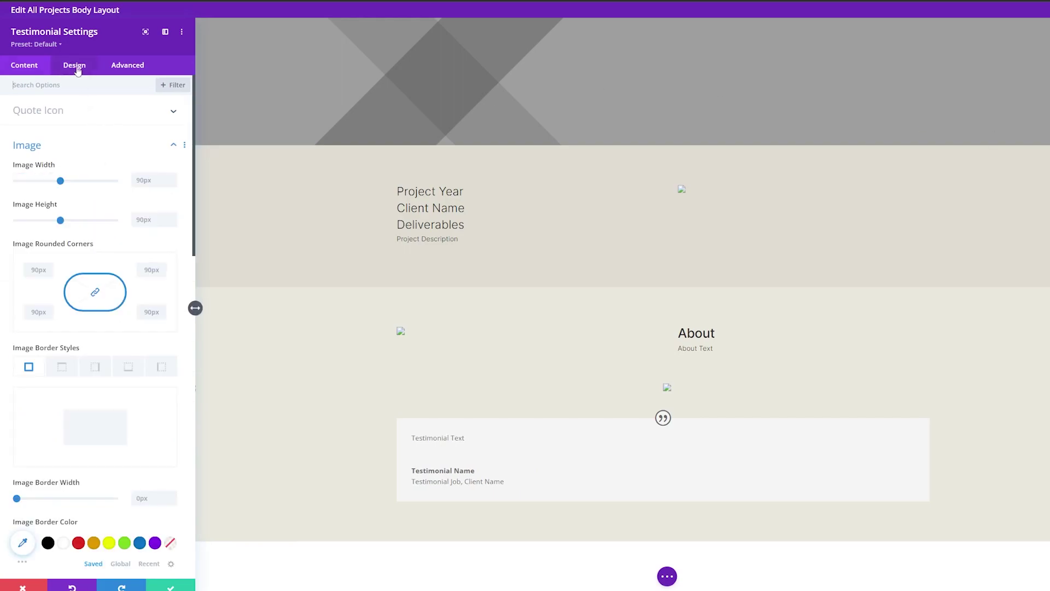
click(64, 112)
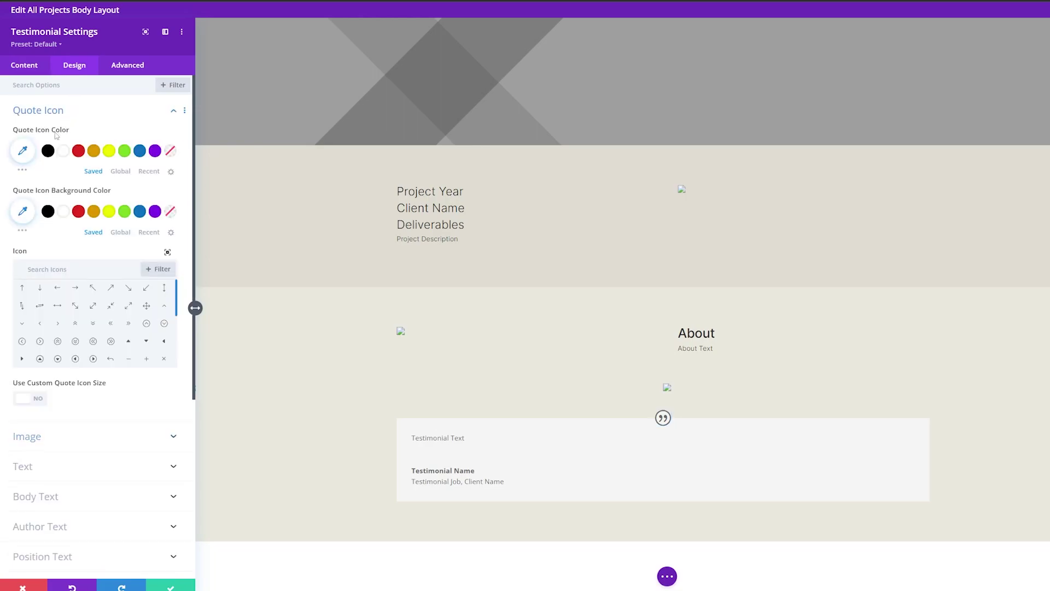
click(48, 151)
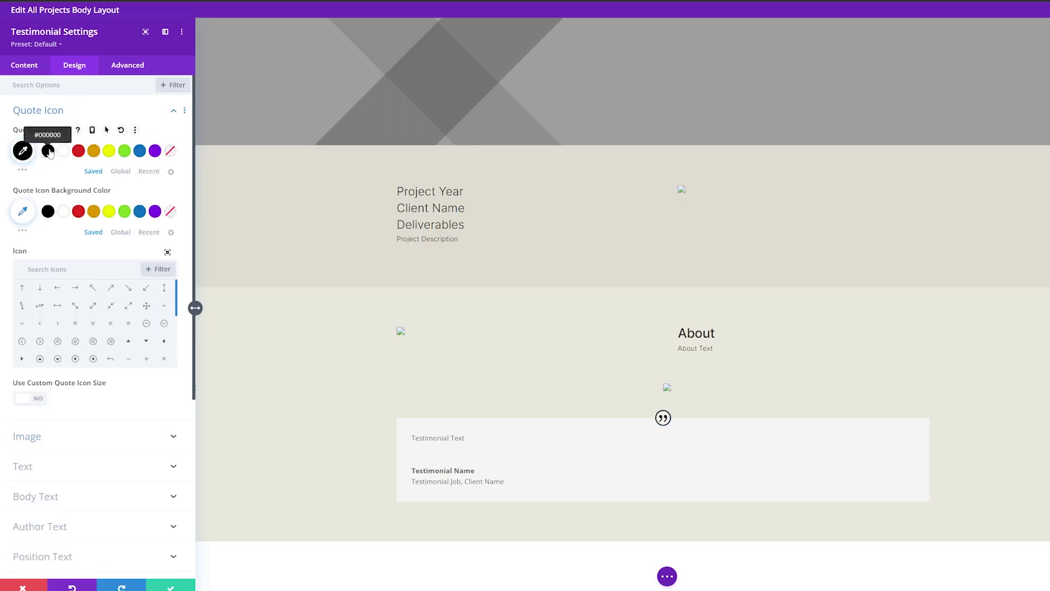
click(21, 214)
text(rgba(255,255,255,0))
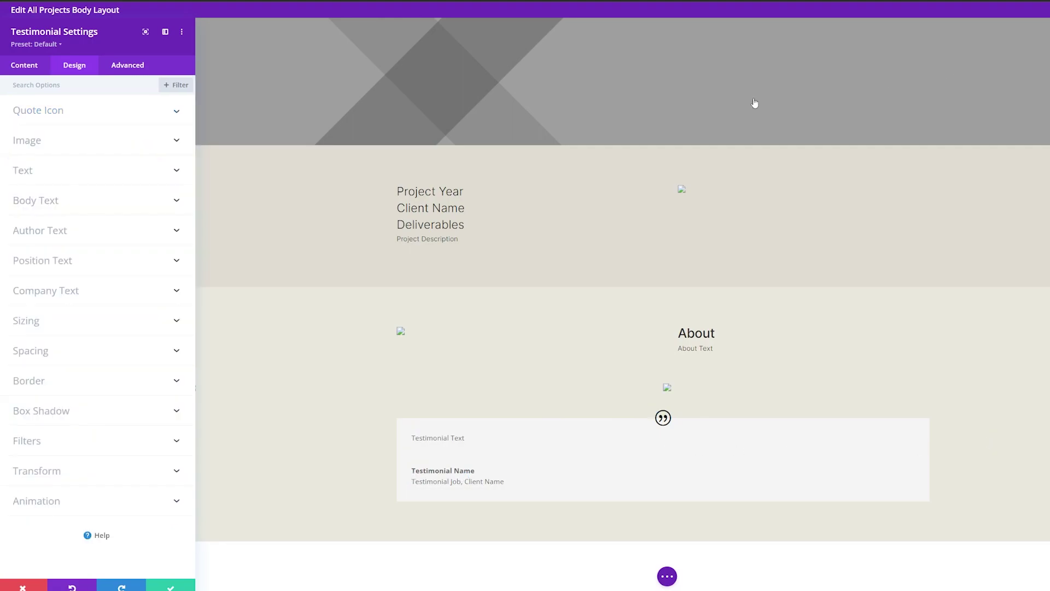
Style the testimonial's body text with the Inter font, Light weight, and black color
click(125, 199)
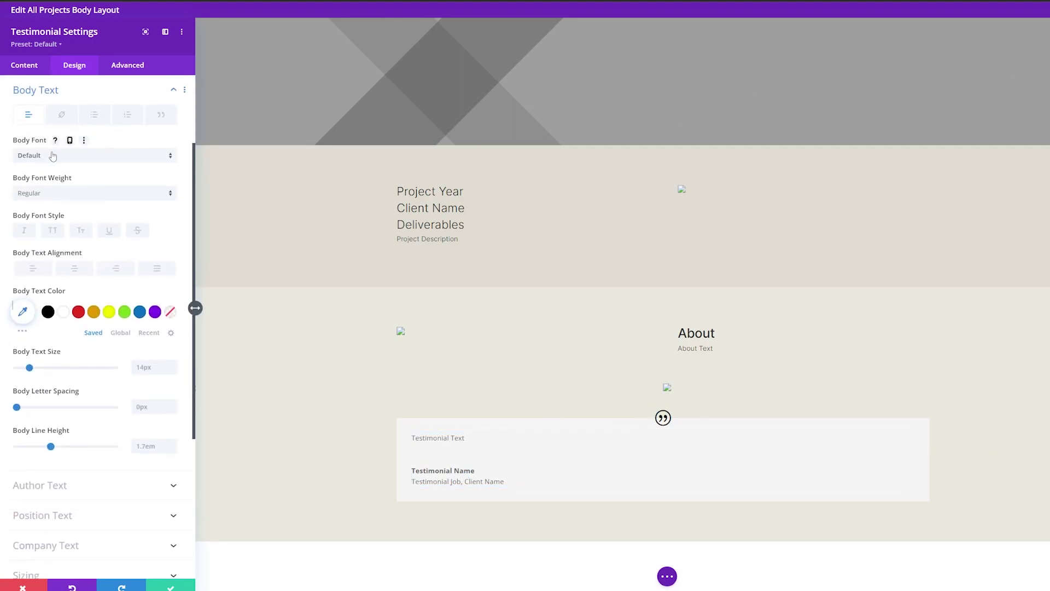
click(52, 155)
text(int)
click(51, 85)
click(51, 194)
click(52, 232)
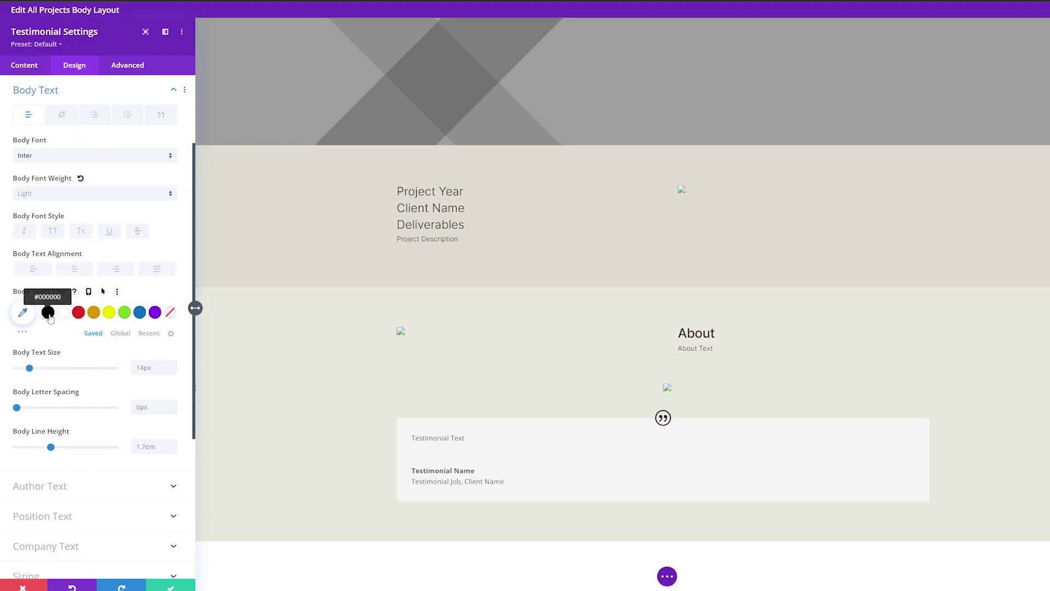
click(48, 313)
drag(30, 368, 30, 369)
Set the testimonial's author text to the Inter font in black
scroll(94, 313, down, 3)
click(94, 307)
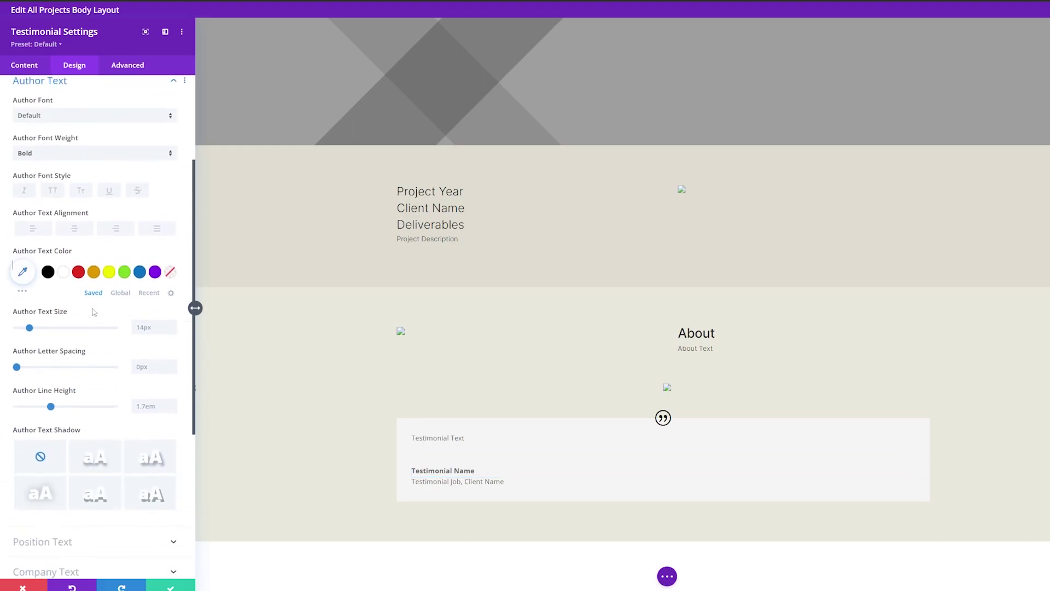
click(93, 163)
click(60, 272)
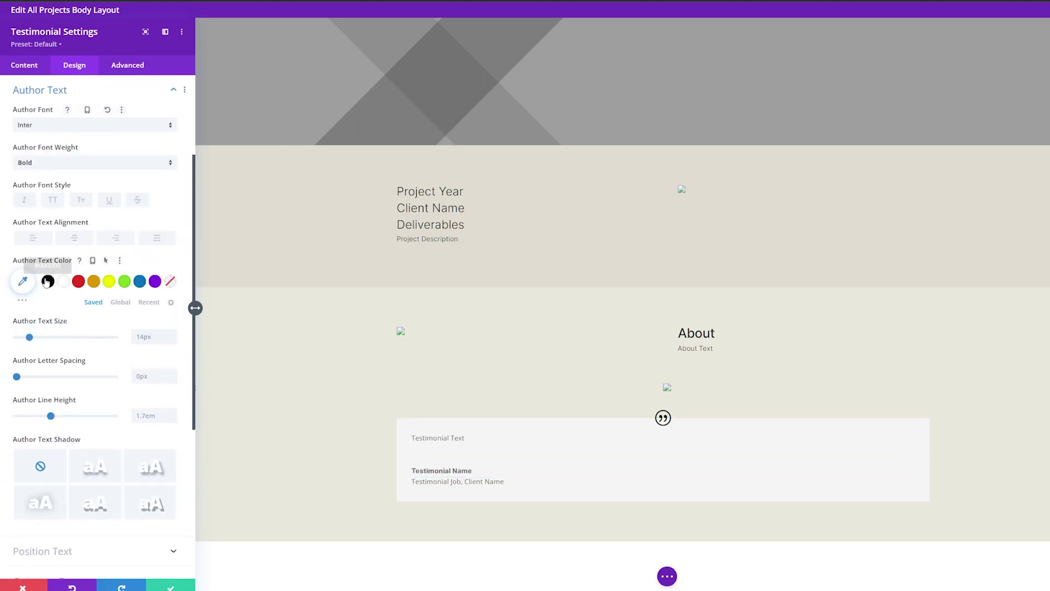
click(48, 281)
Set the testimonial's position text to the Inter font with Light weight
scroll(79, 458, down, 3)
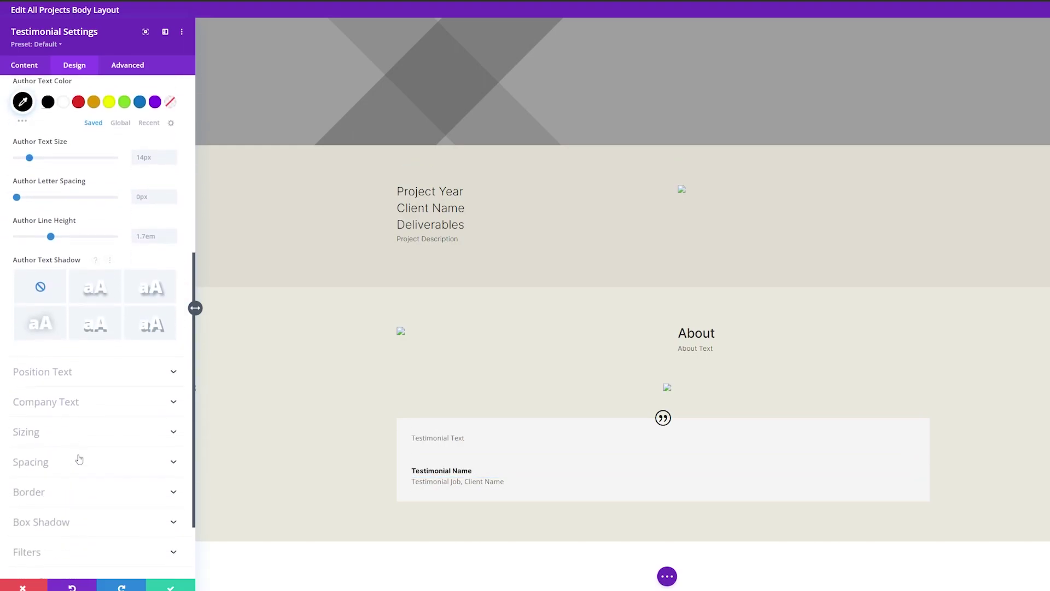
click(86, 385)
click(70, 131)
text(int)
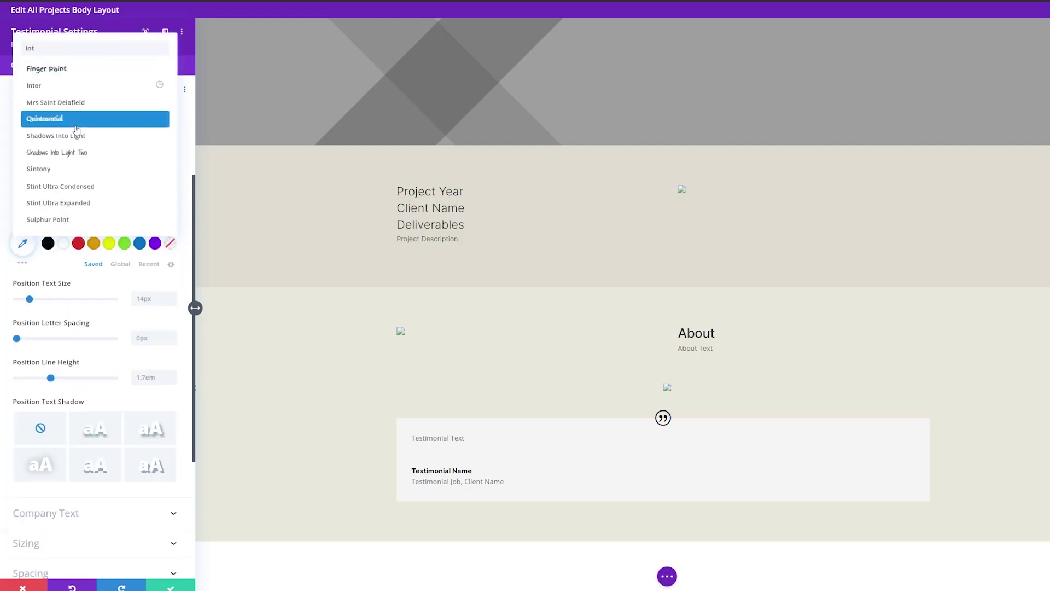
click(72, 86)
click(55, 160)
click(52, 203)
Style the testimonial's company text with the Inter font, Light weight, and black color
scroll(82, 335, down, 3)
click(88, 334)
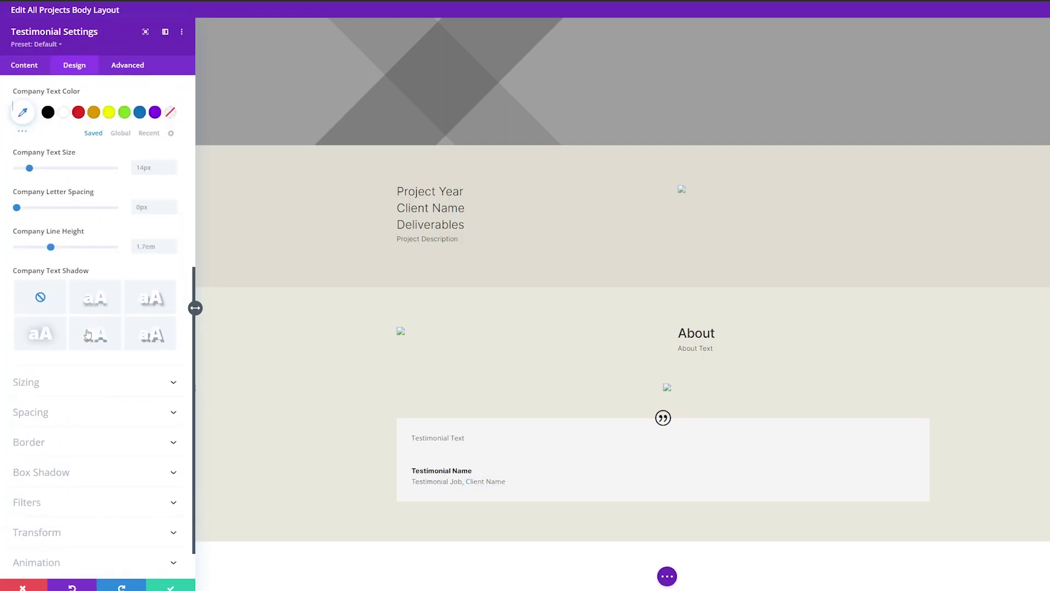
scroll(87, 334, up, 2)
click(77, 125)
click(80, 104)
click(50, 162)
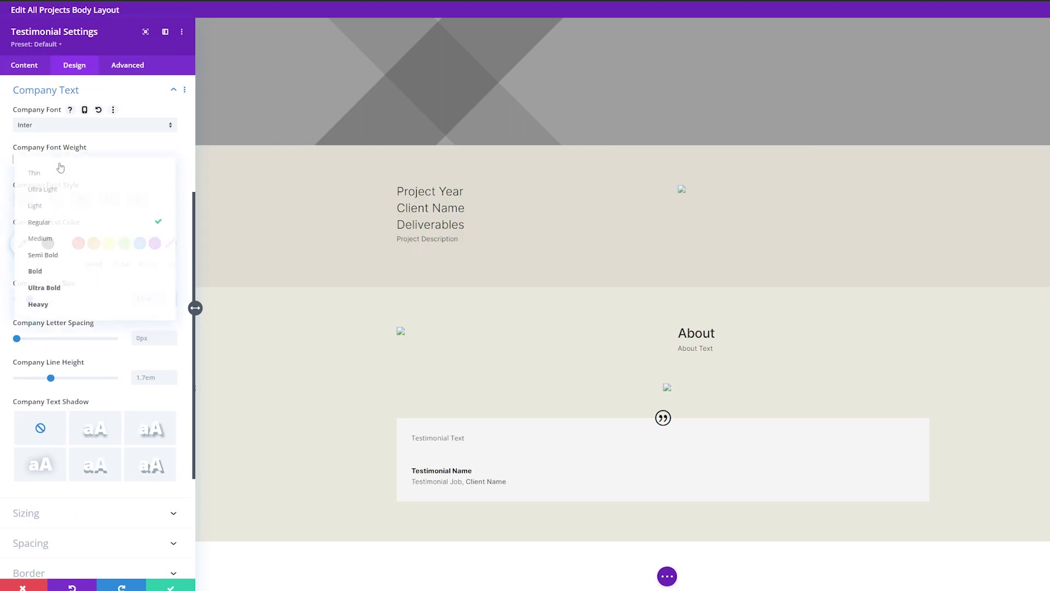
click(58, 204)
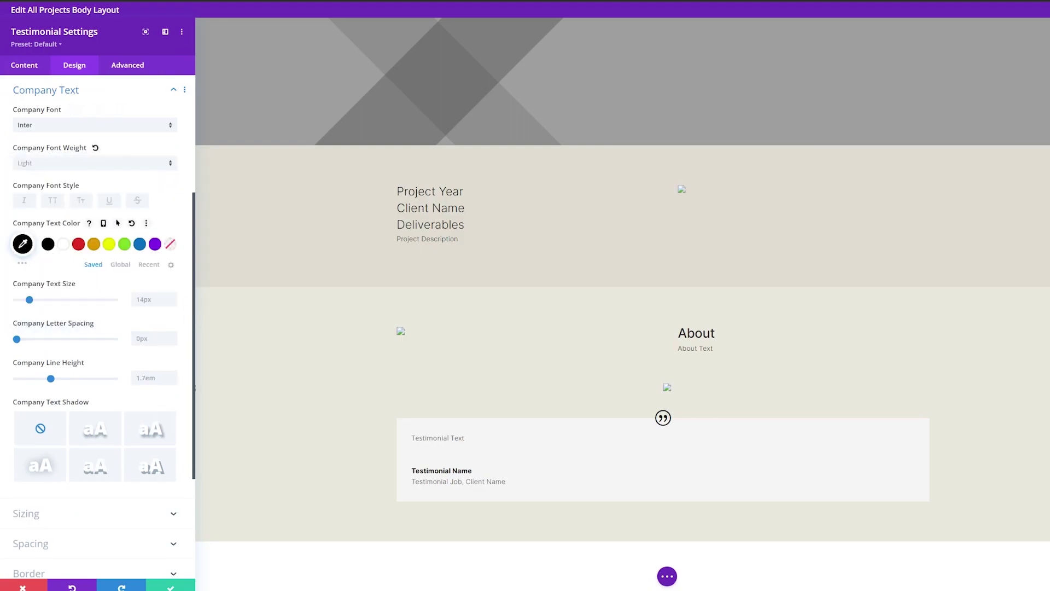
Apply the bottom box shadow preset with 12px vertical position and 18px blur to the testimonial, and save the module
scroll(77, 394, down, 3)
click(54, 430)
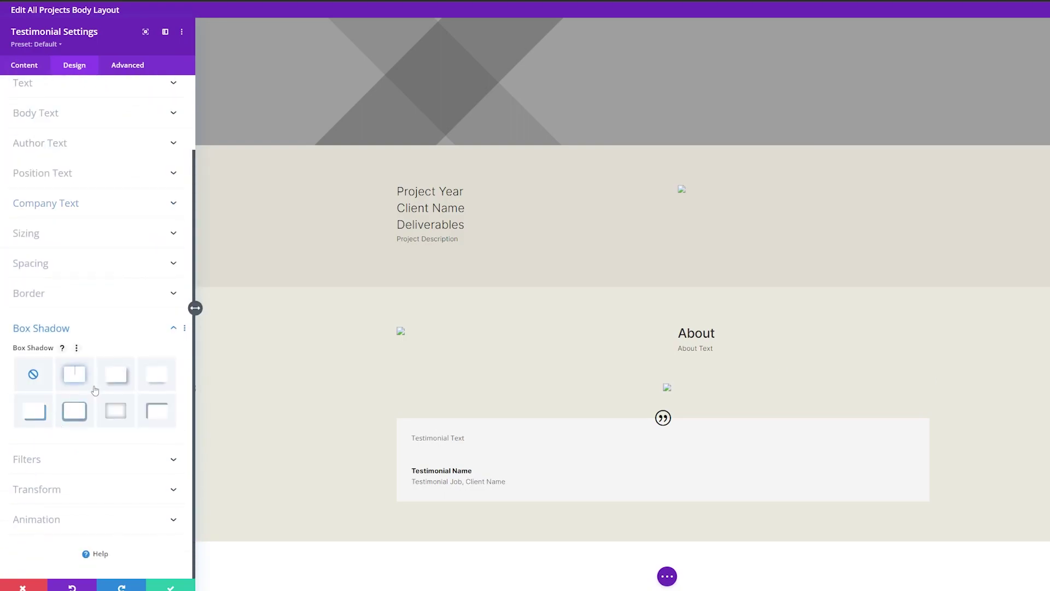
click(71, 380)
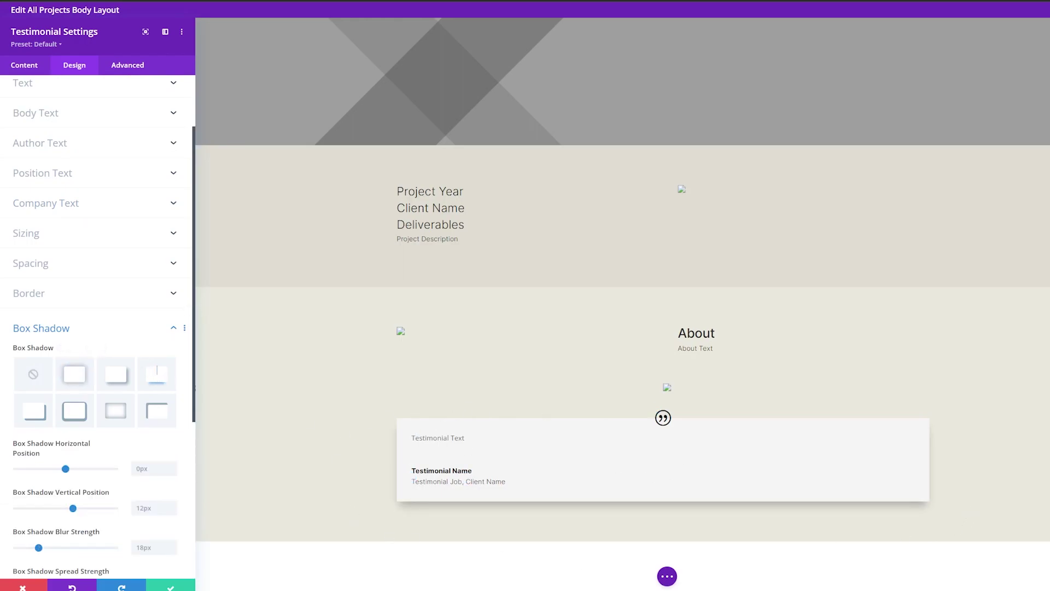
click(180, 585)
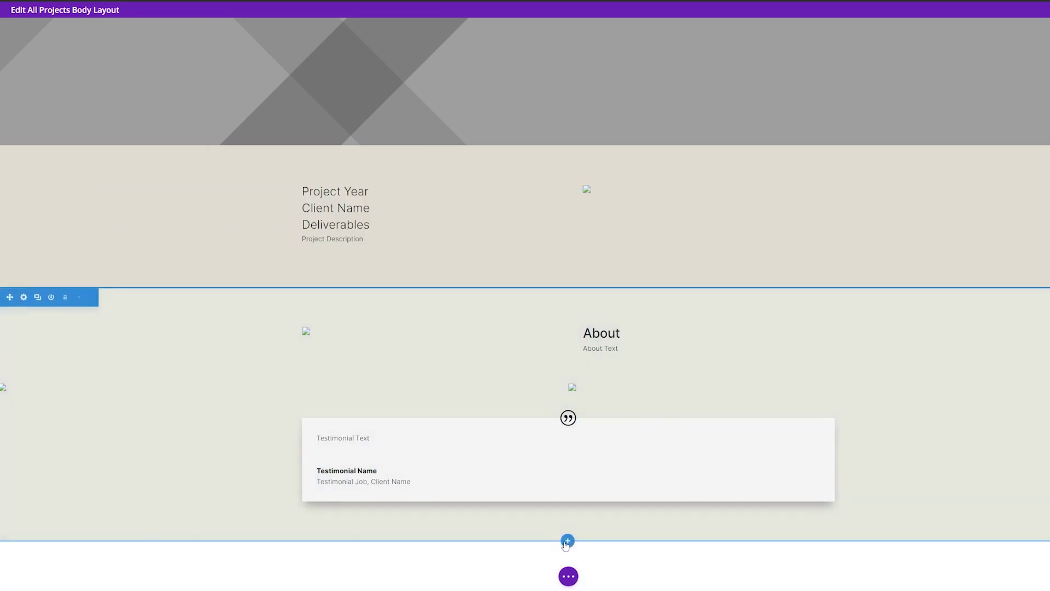
Add a fullwidth section below the testimonial section with a Fullwidth Image module using the Image 5 dynamic field, and save it
click(567, 541)
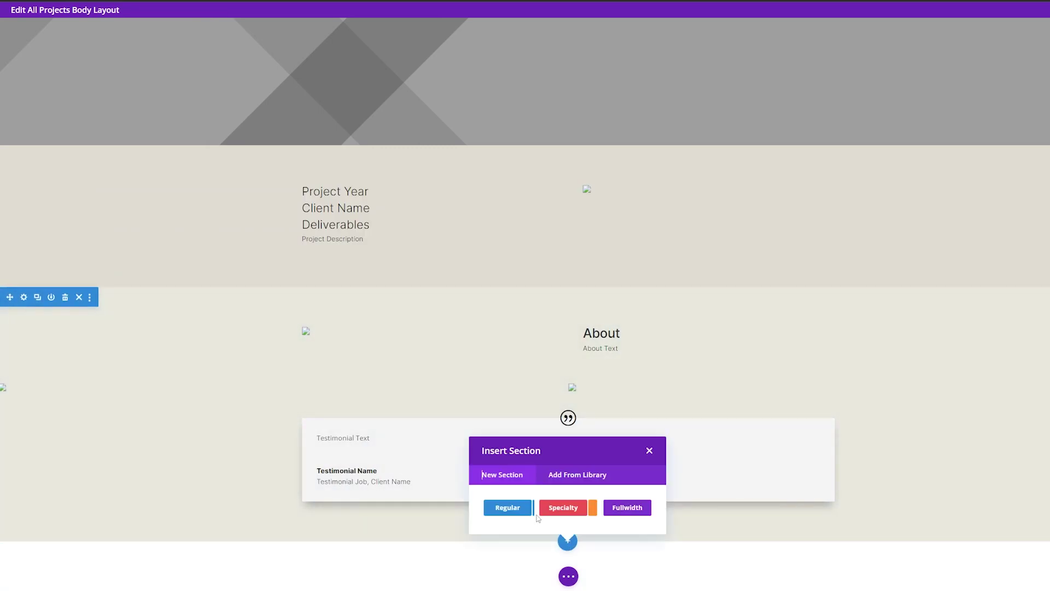
click(633, 510)
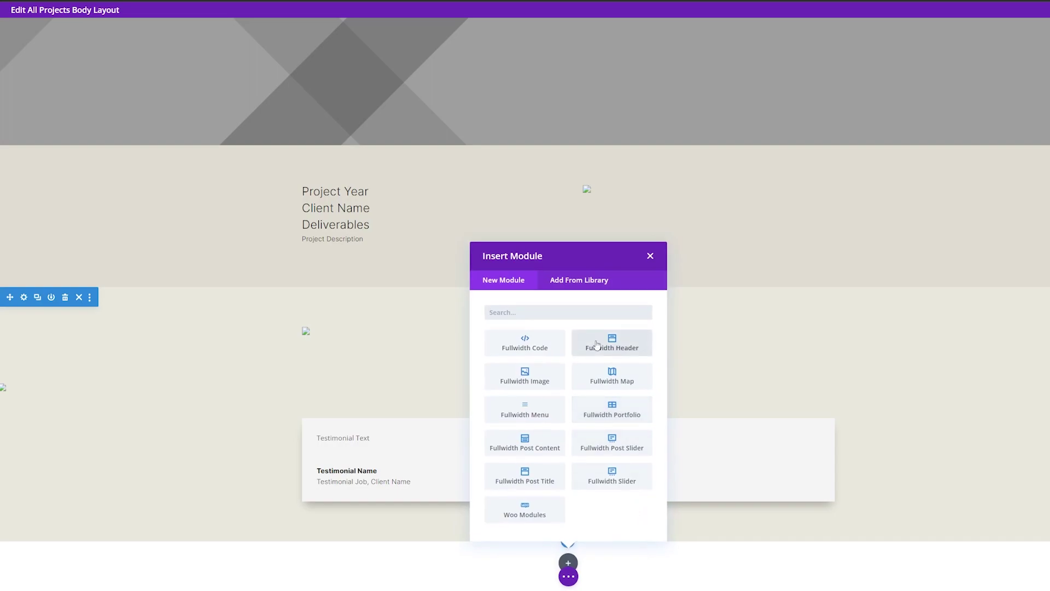
click(525, 377)
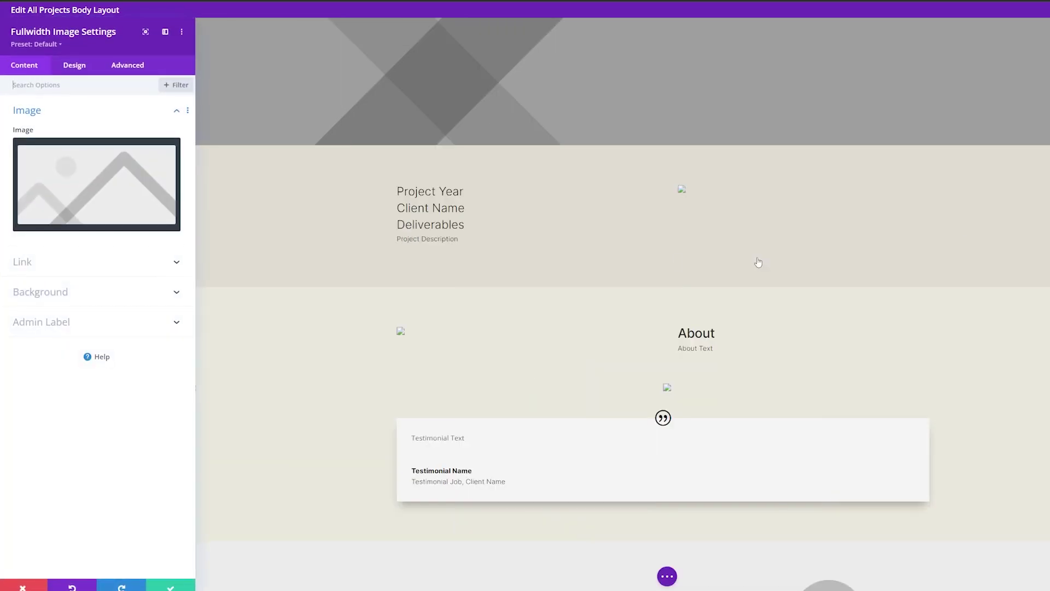
click(155, 162)
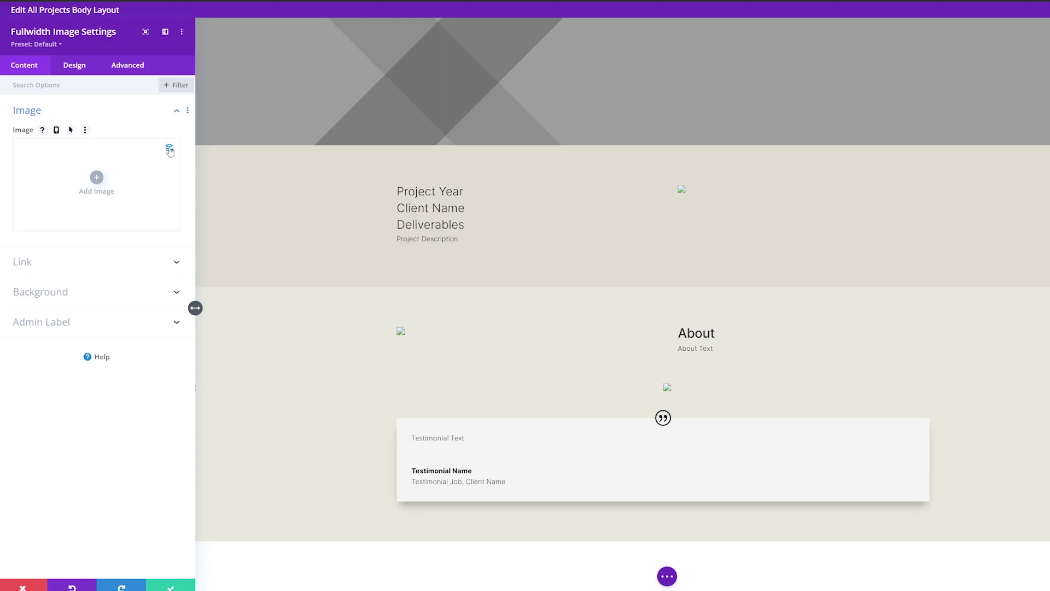
click(170, 151)
click(76, 496)
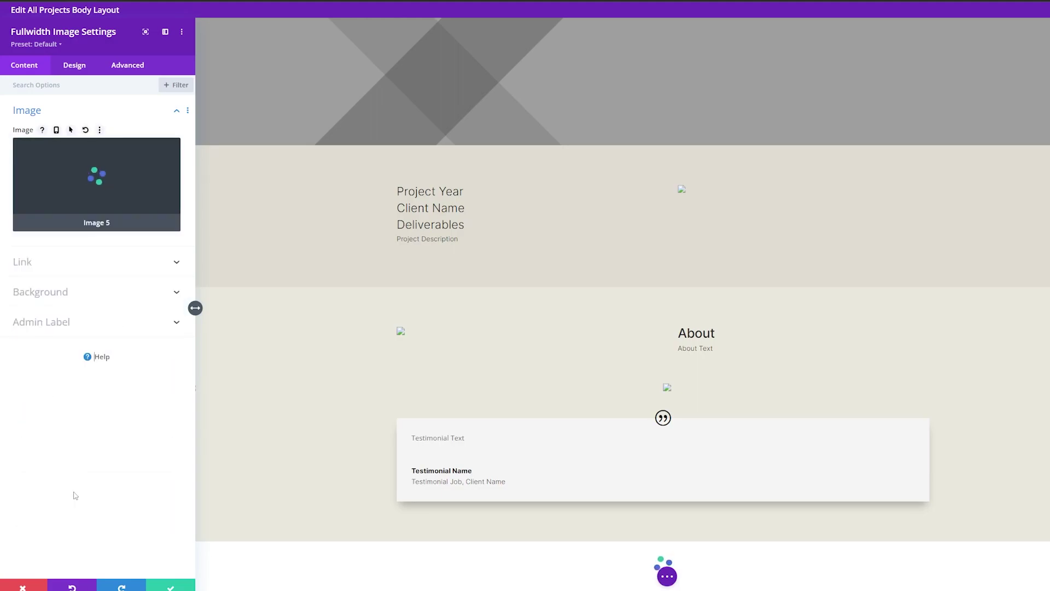
click(171, 586)
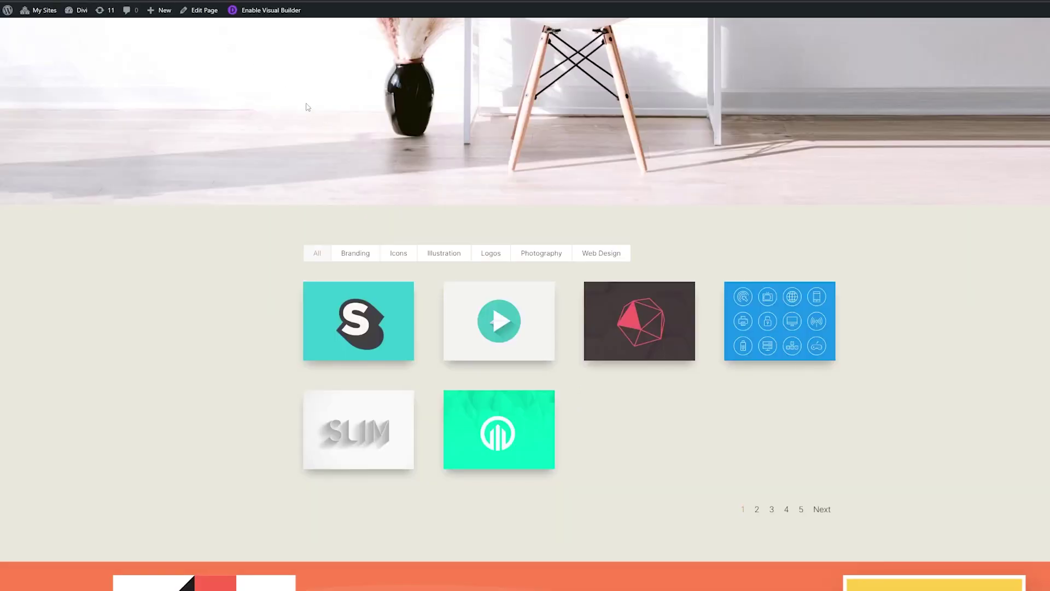
Switch to the portfolio page, enable the Visual Builder, and copy the Custom Designs & Commissions section
scroll(722, 213, down, 10)
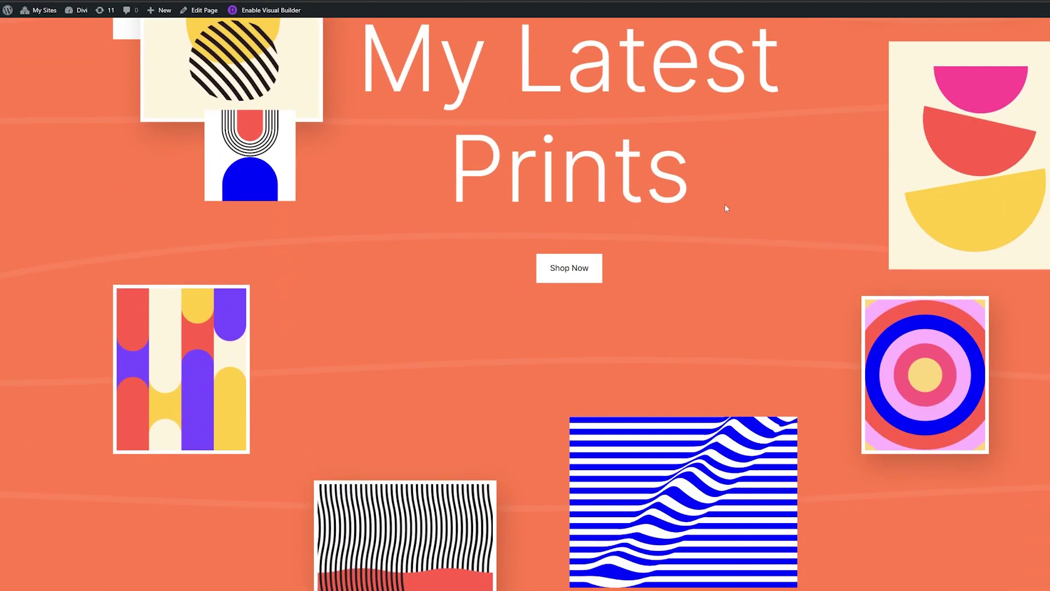
scroll(725, 208, down, 8)
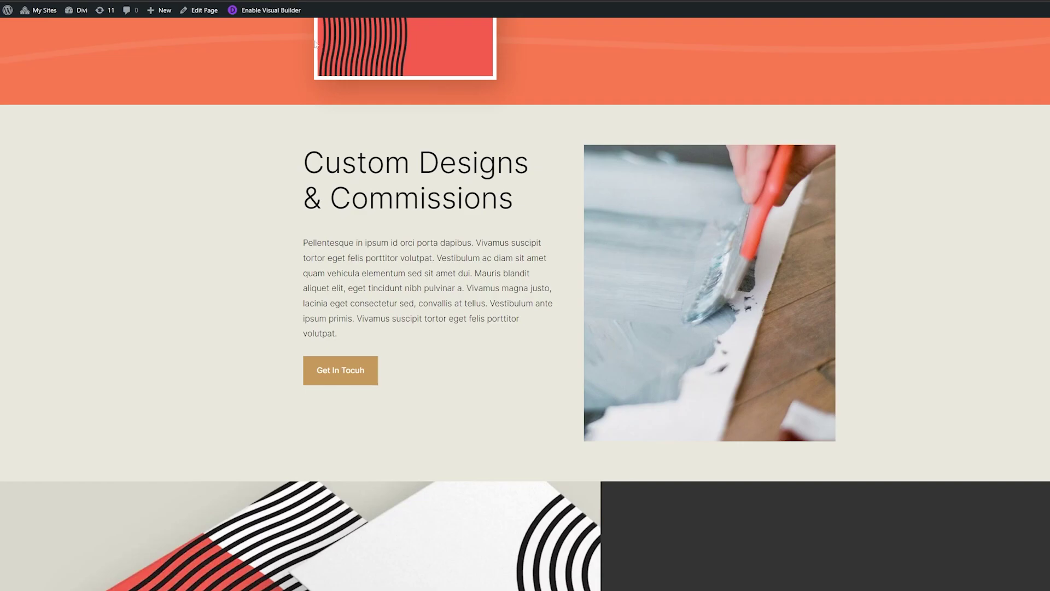
click(271, 10)
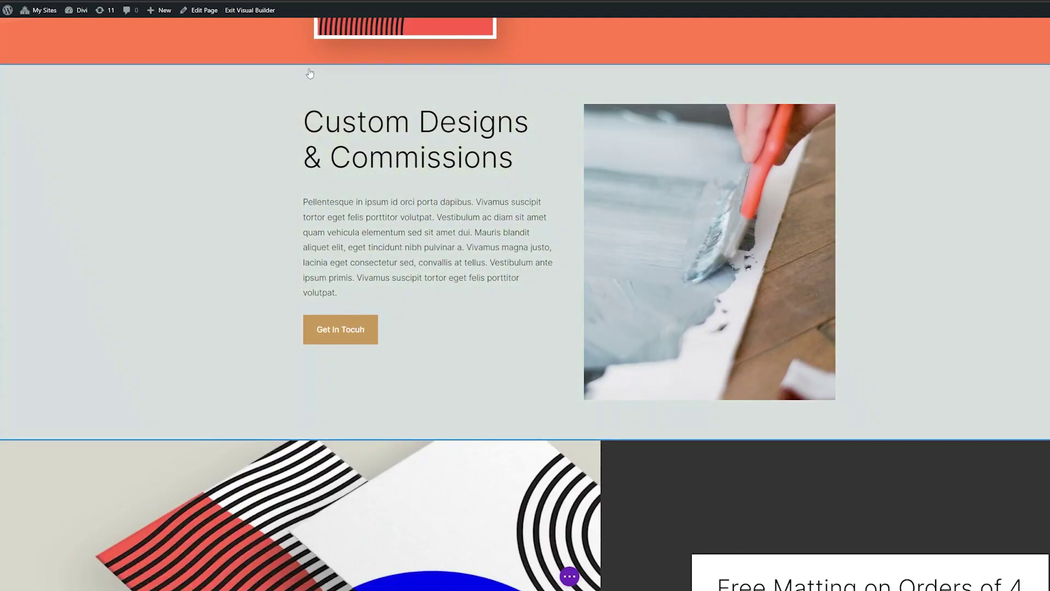
mouse_move(183, 89)
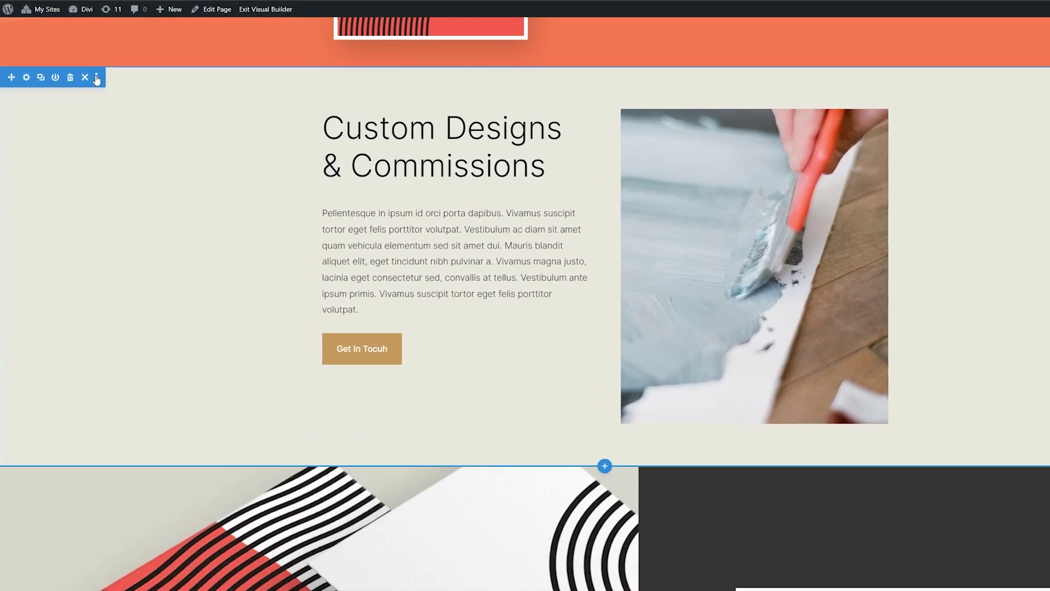
click(91, 76)
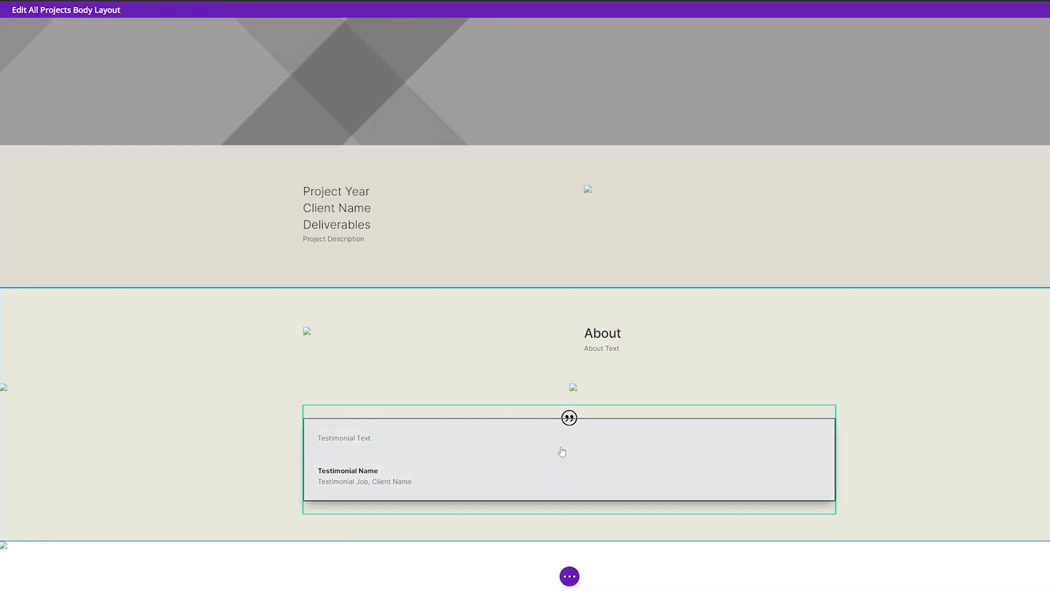
Paste the copied section into the All Projects body layout, below the fullwidth image section
scroll(562, 452, down, 1)
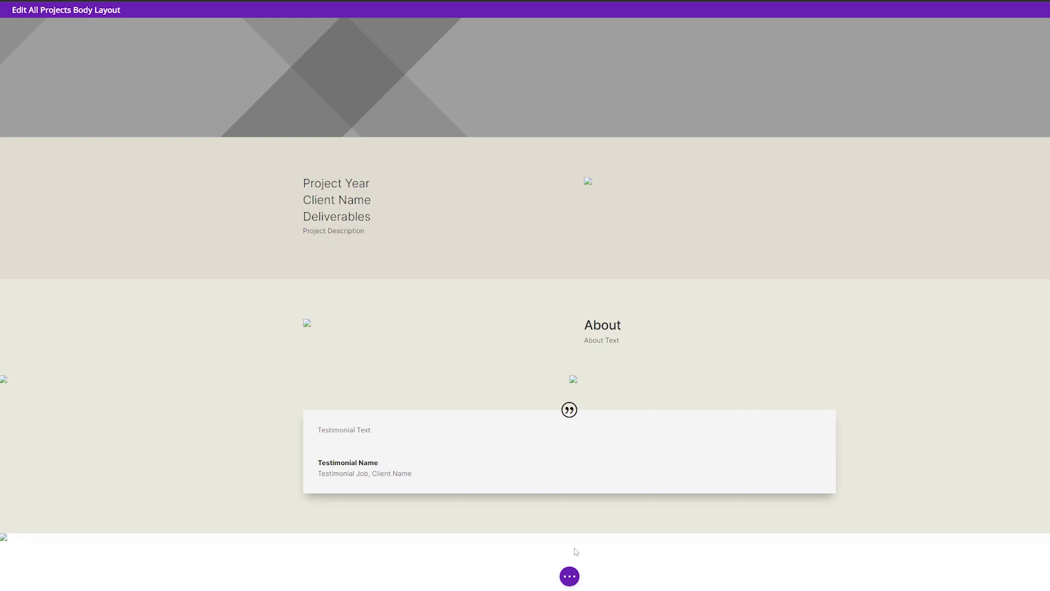
right_click(569, 526)
click(566, 444)
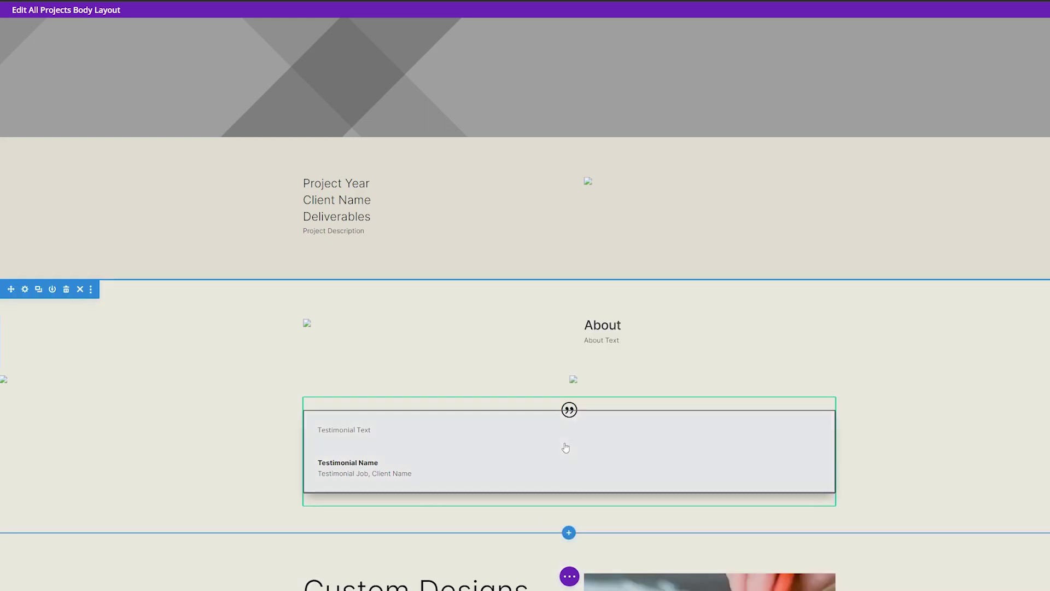
scroll(892, 197, down, 7)
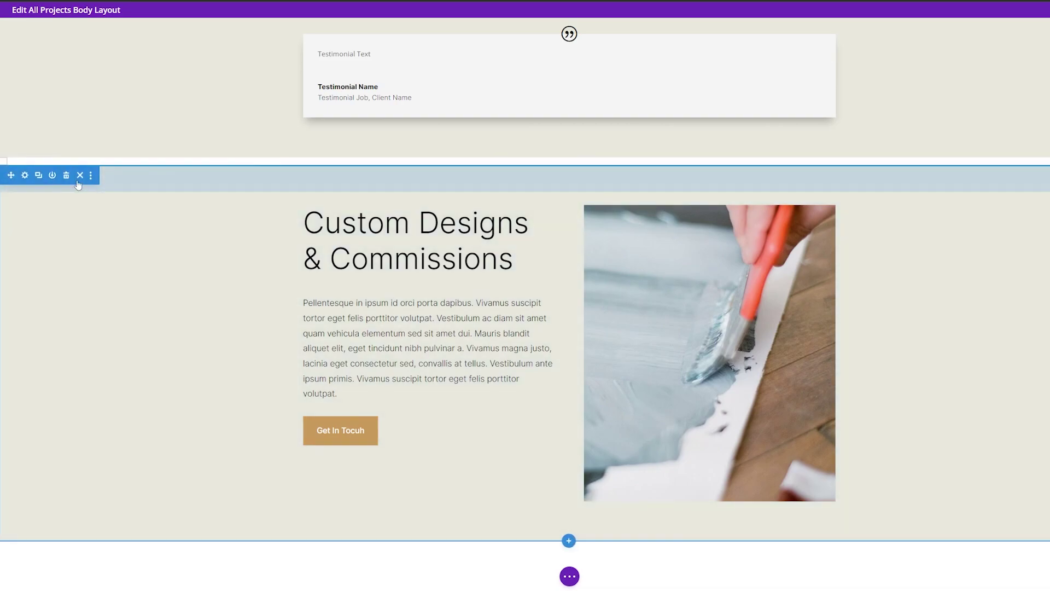
Set the Custom Designs & Commissions section's background color to #333333 and save the section
click(29, 180)
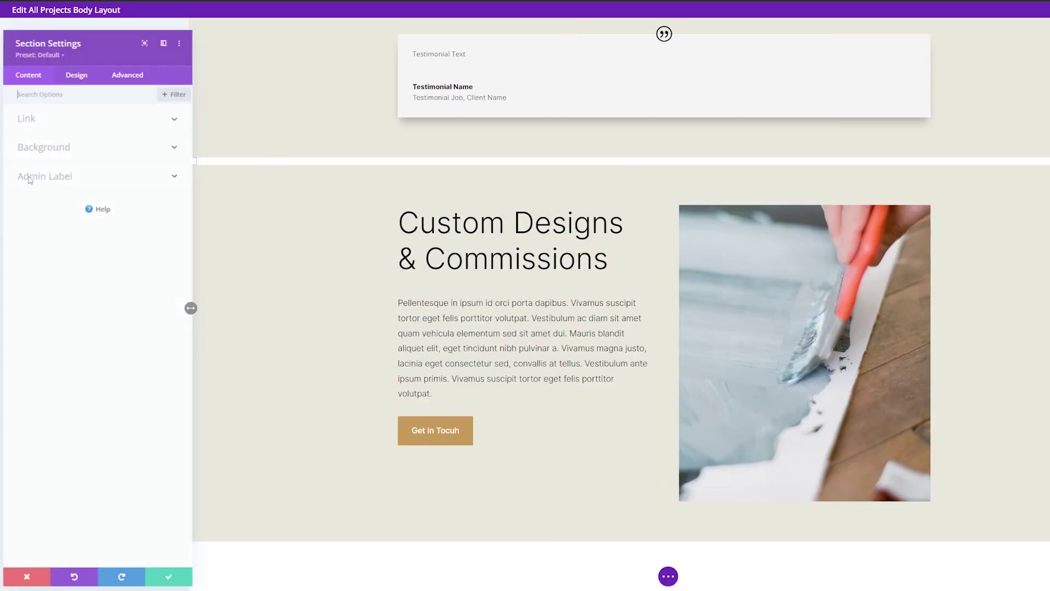
click(61, 143)
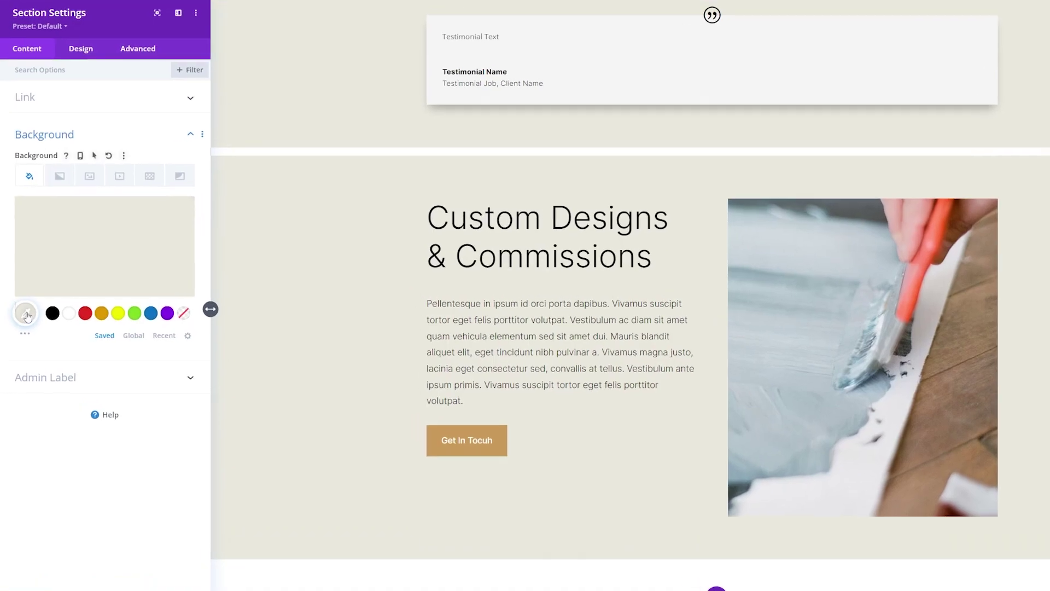
click(24, 311)
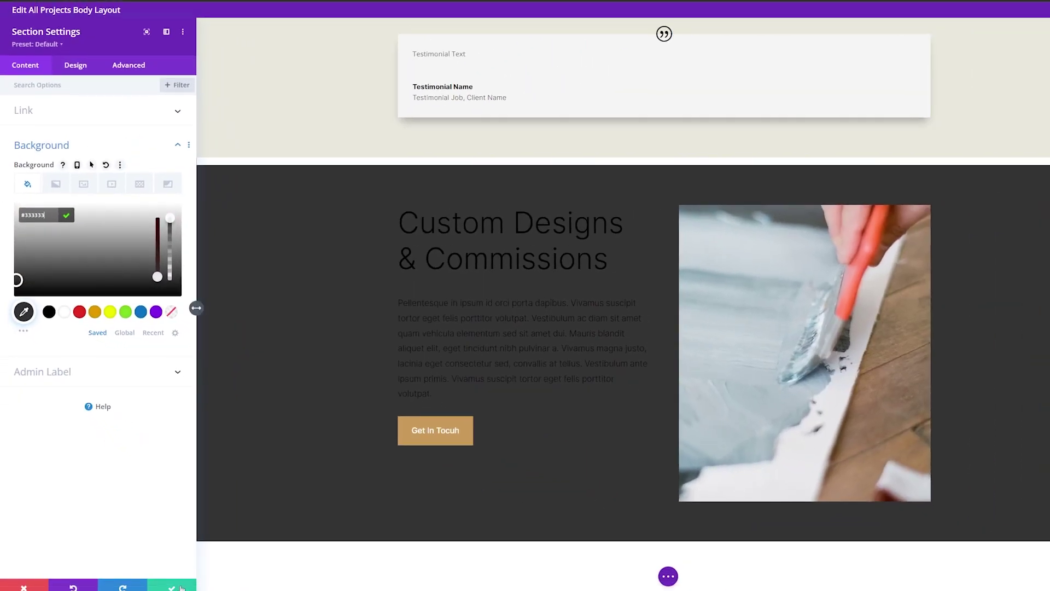
key(Escape)
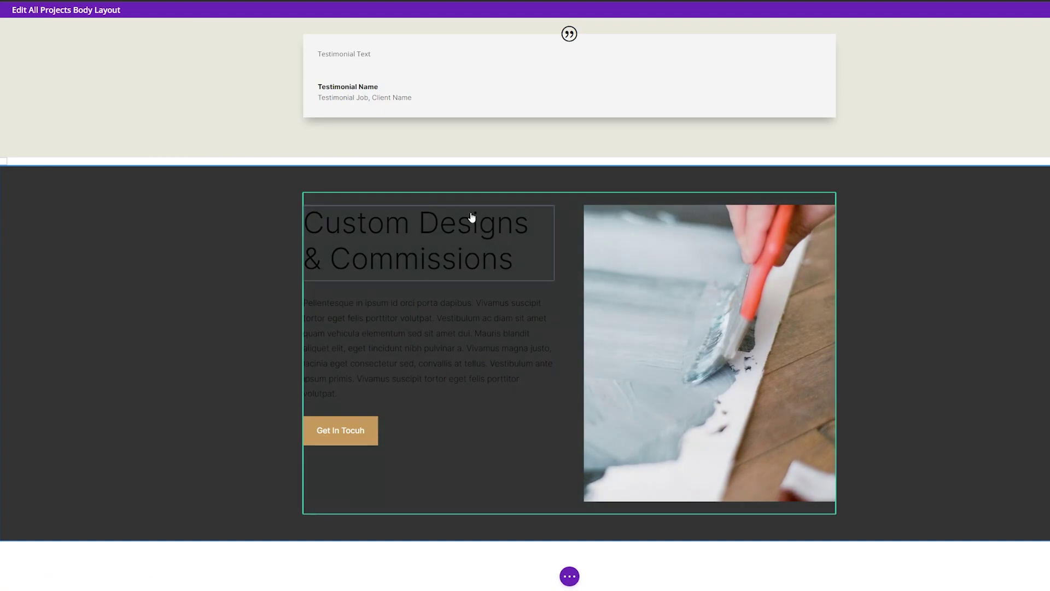
Set the H2 text color of the Custom Designs & Commissions heading to white and save the module
mouse_move(381, 245)
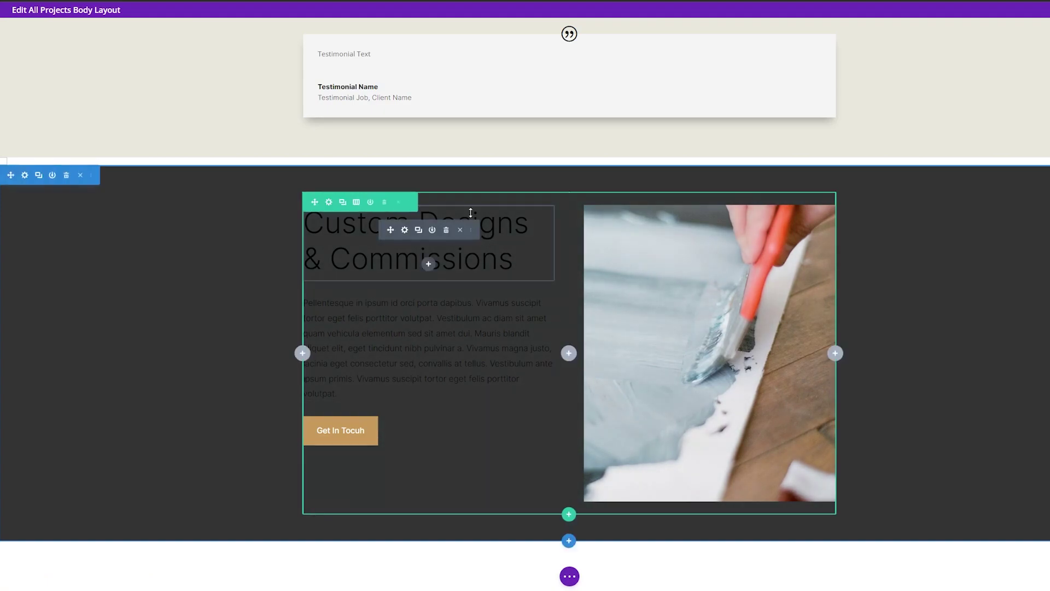
click(404, 231)
click(76, 67)
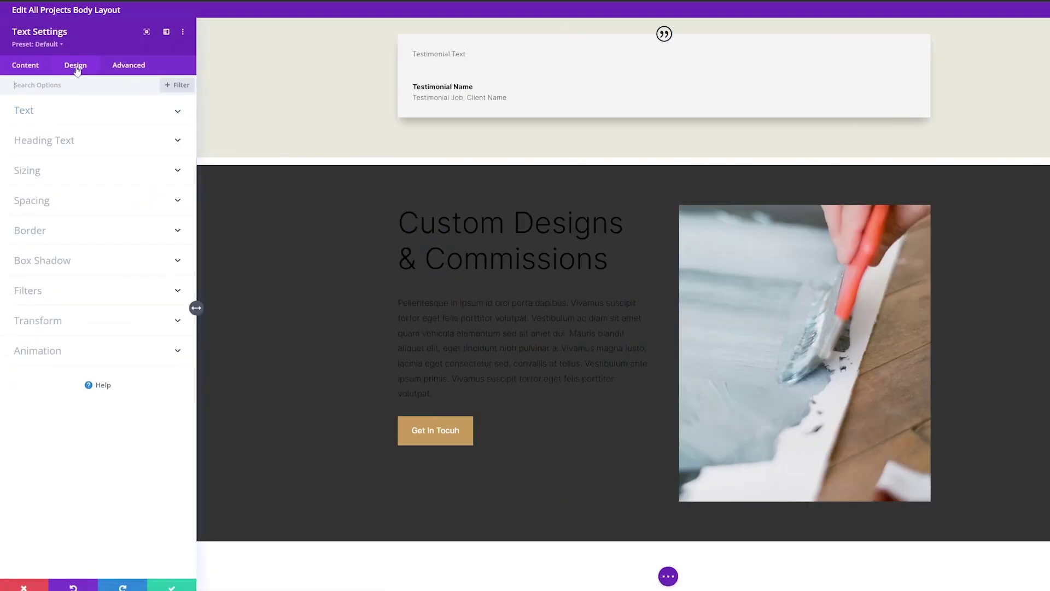
click(66, 138)
click(53, 115)
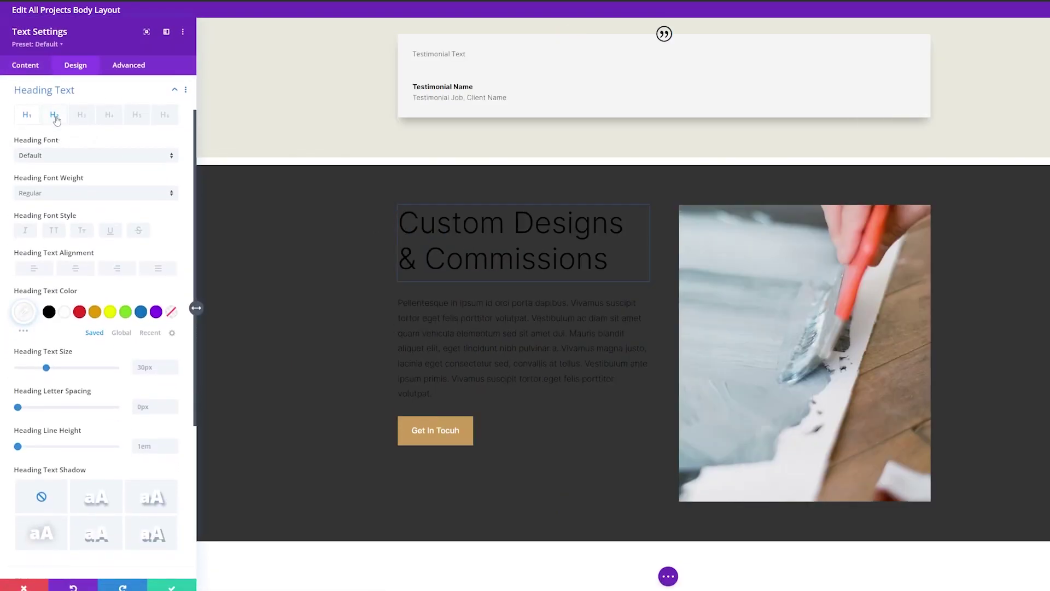
click(65, 314)
click(171, 586)
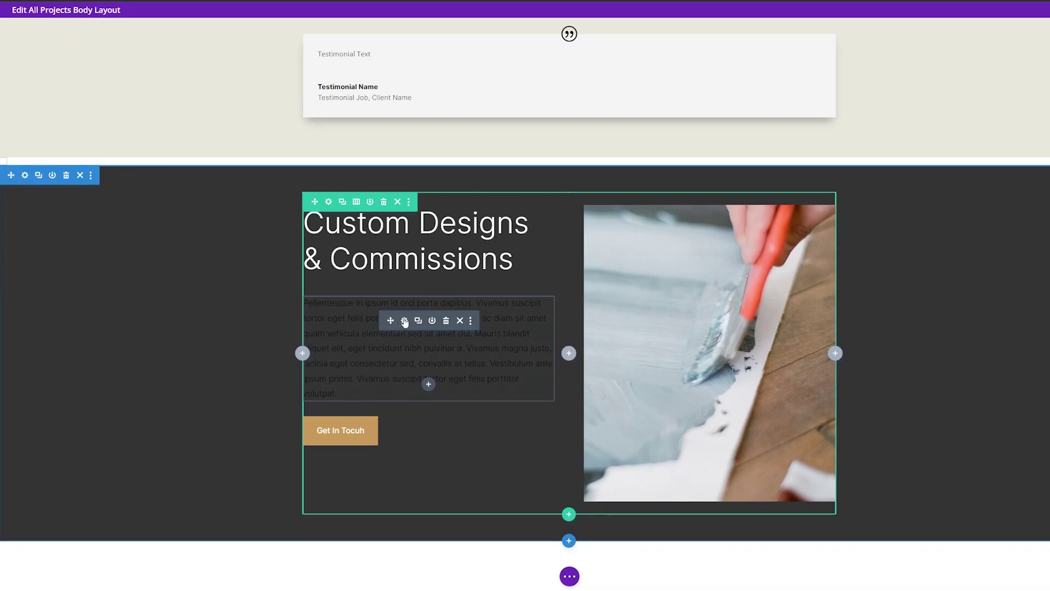
Set the text color of the paragraph under the Custom Designs & Commissions heading to white and save the module
click(404, 319)
click(60, 69)
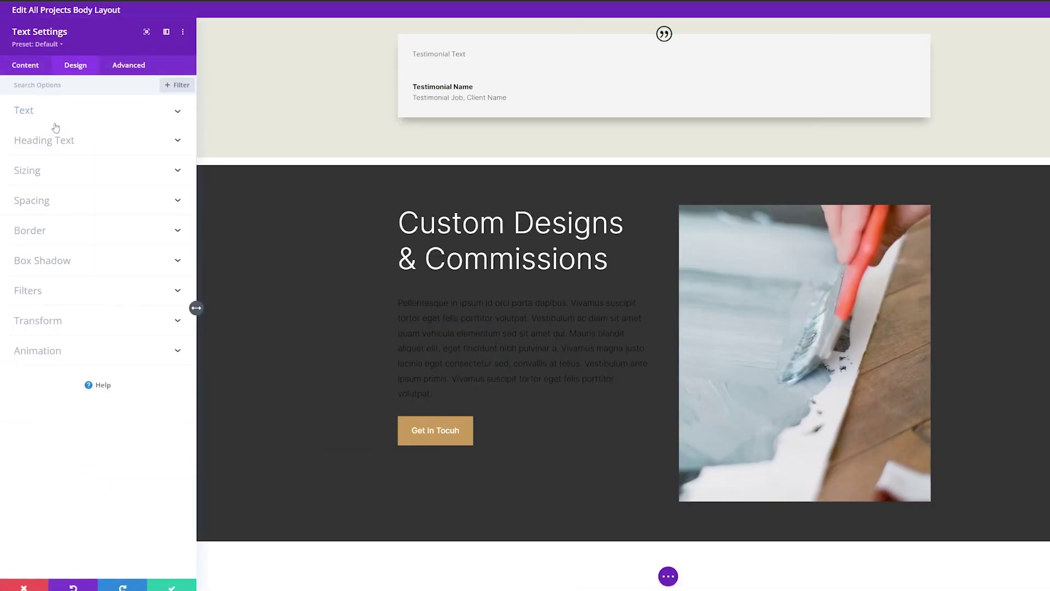
click(57, 117)
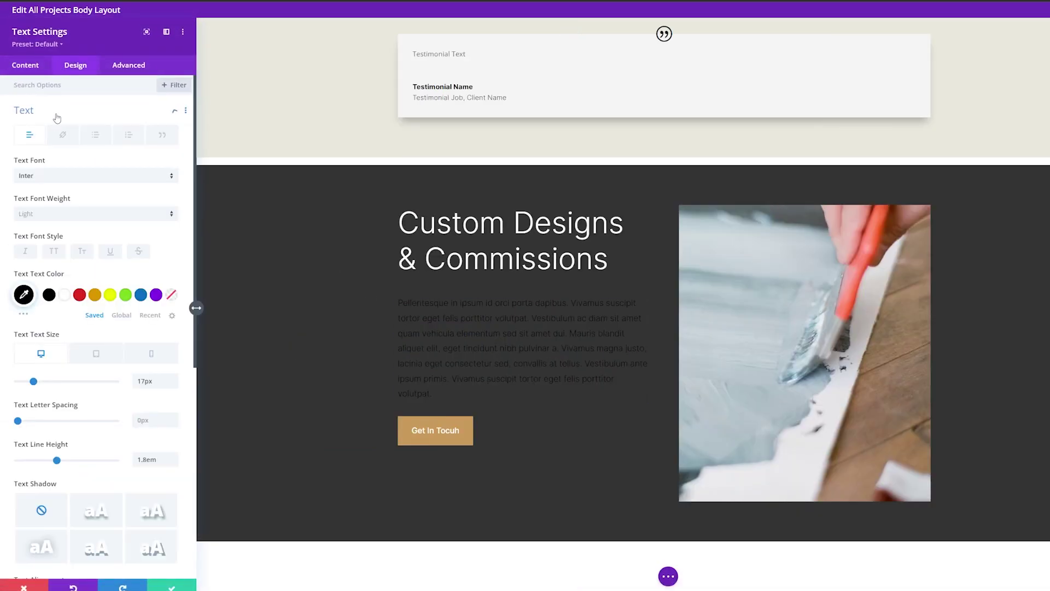
click(64, 294)
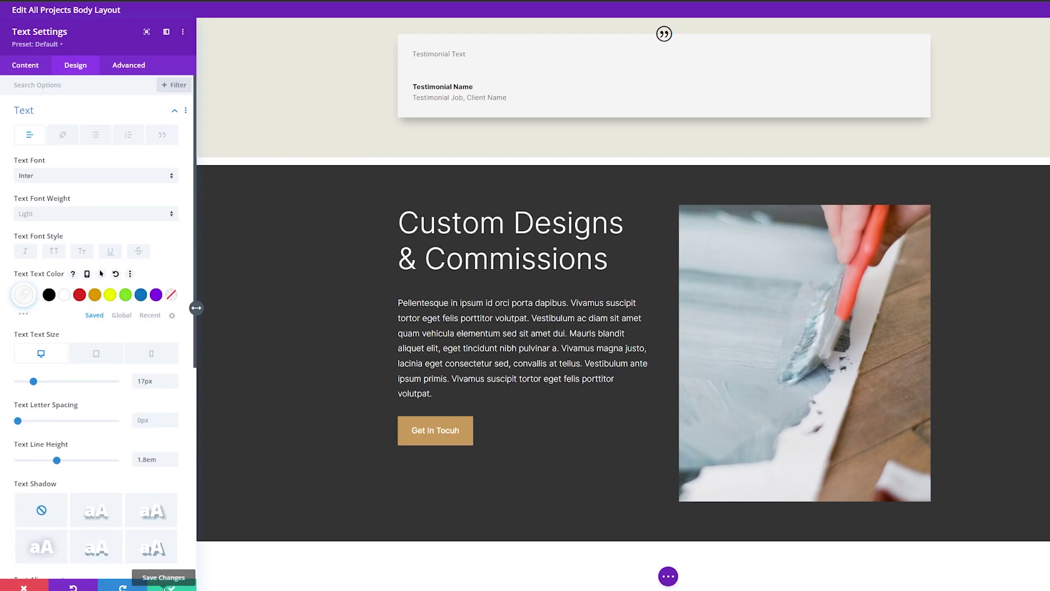
click(169, 587)
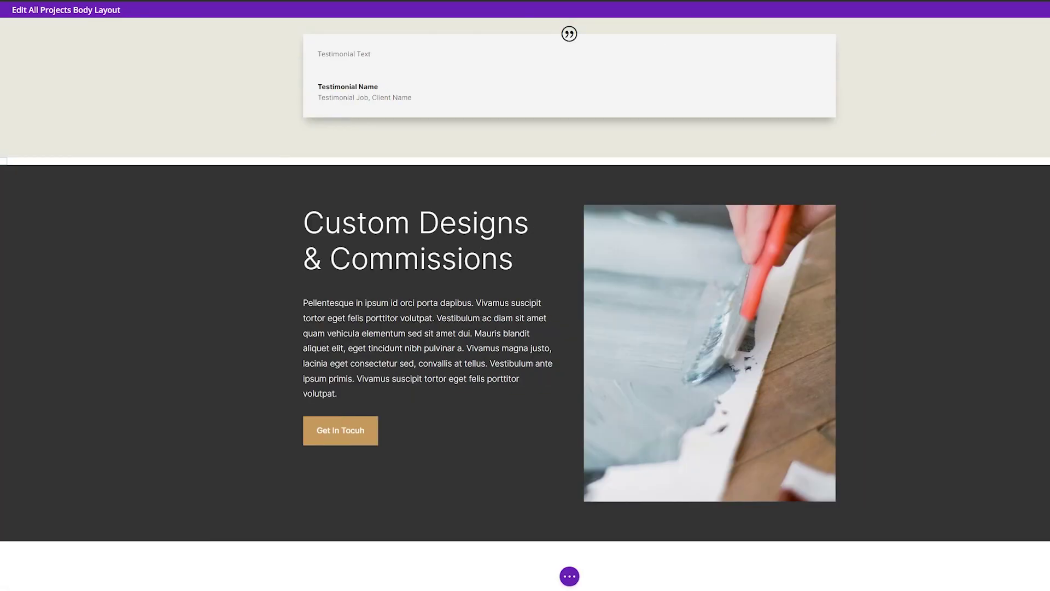
Copy the Free Matting section from the portfolio page and paste it below Custom Designs & Commissions in the All Projects body layout
click(164, 2)
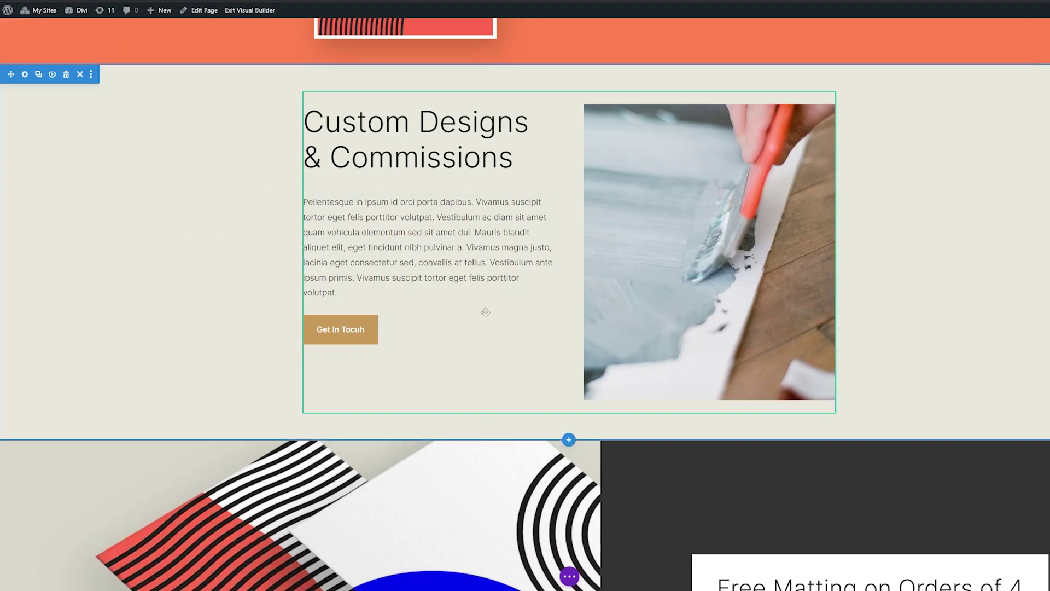
scroll(560, 313, down, 3)
scroll(560, 313, down, 3)
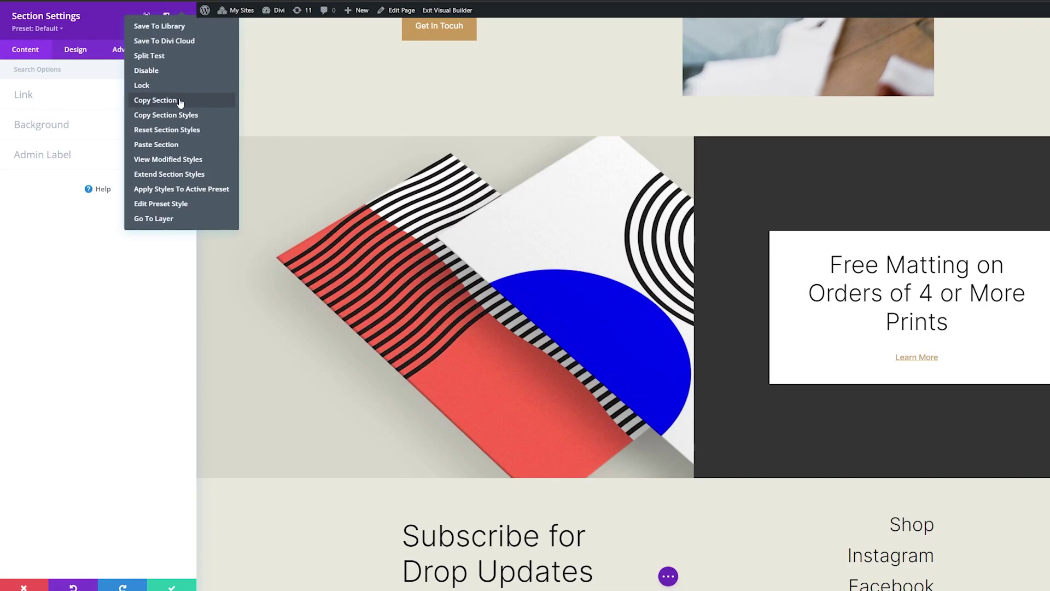
click(180, 101)
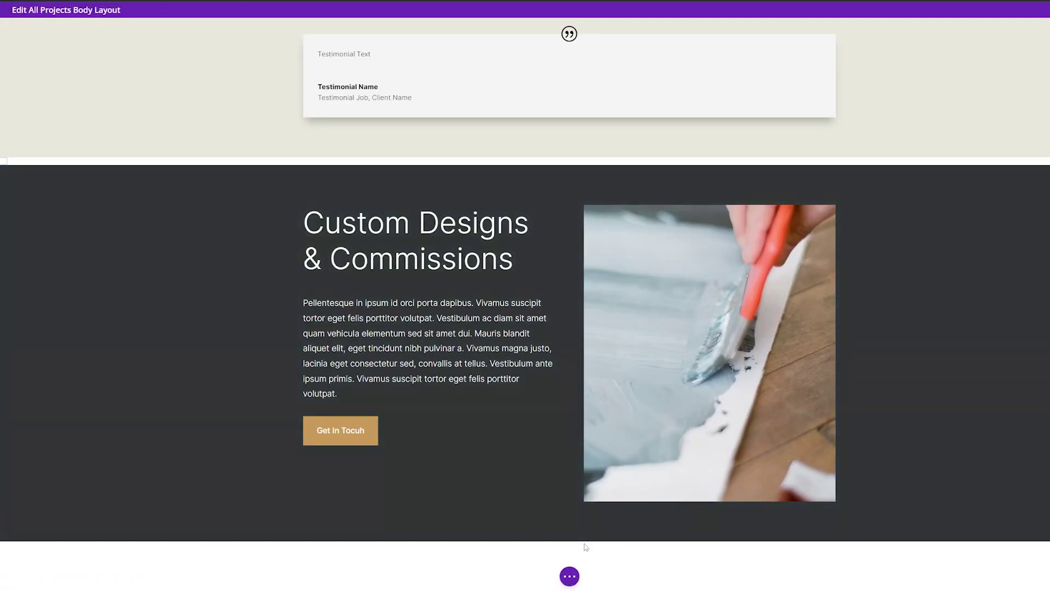
key(ctrl+v)
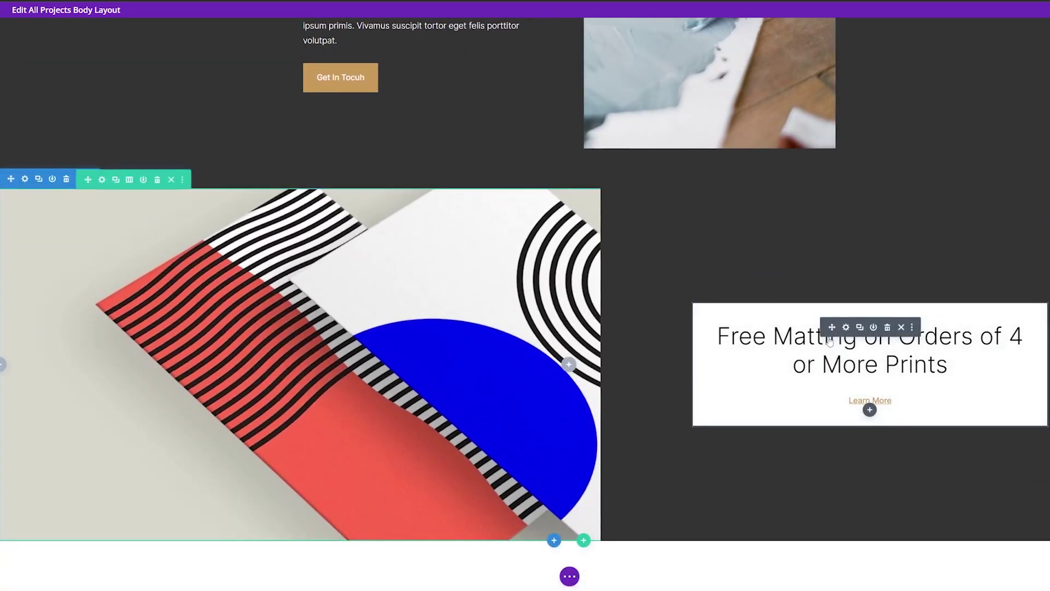
Change the pasted call to action's title to "Shop My Latest Prints" and its button text to "Shop Now", and save it
click(845, 327)
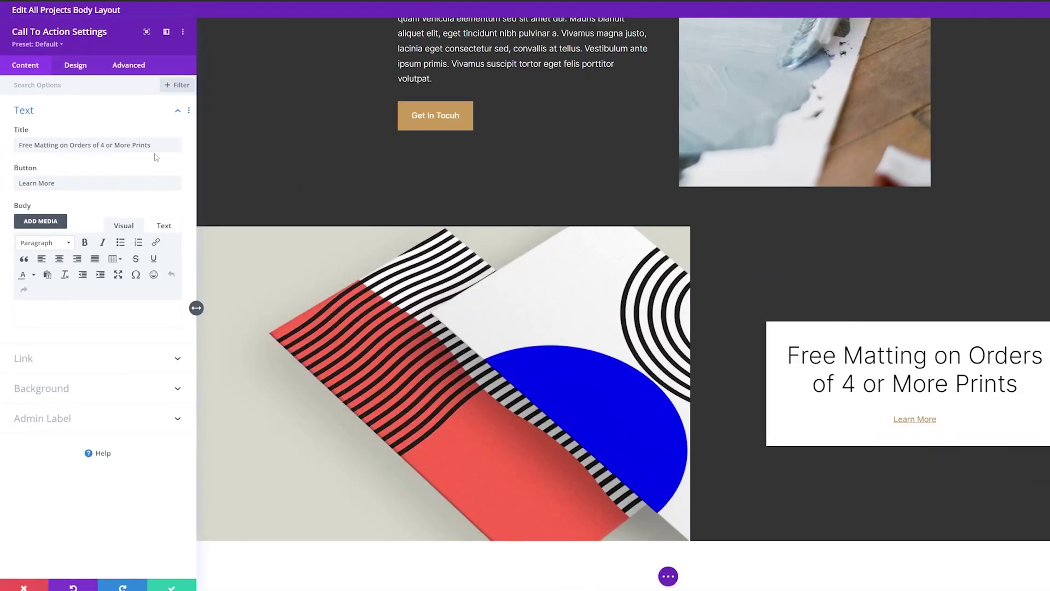
triple_click(142, 147)
key(ctrl+v)
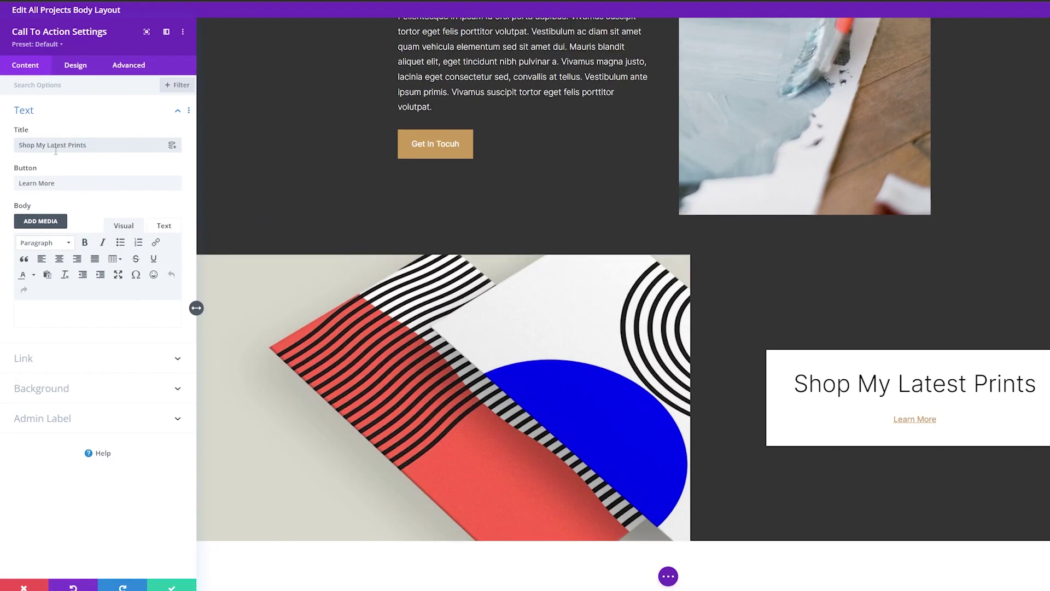
triple_click(78, 184)
text(Shop N)
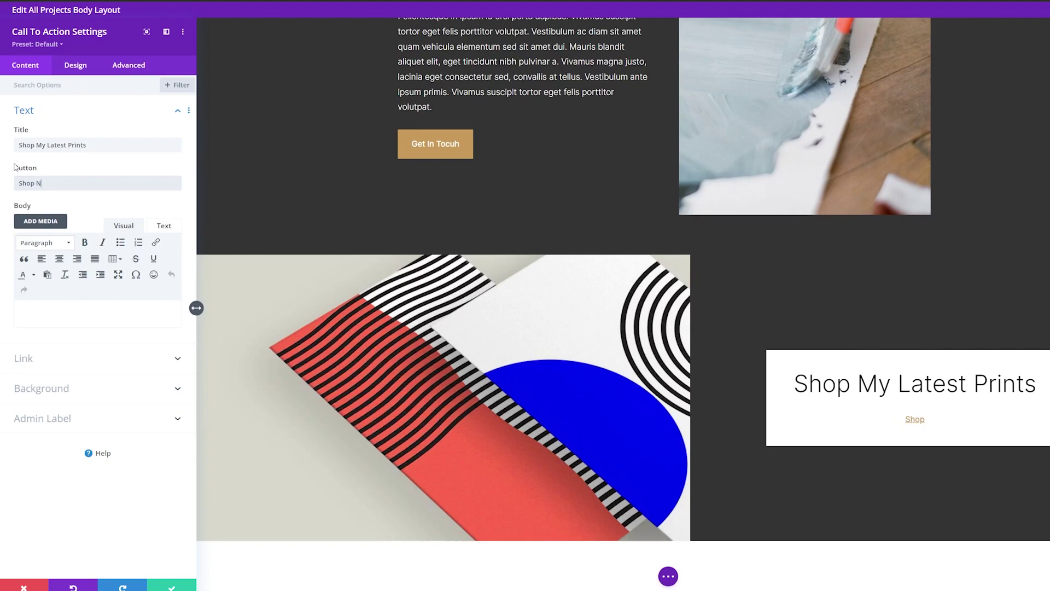
text(ow)
click(172, 585)
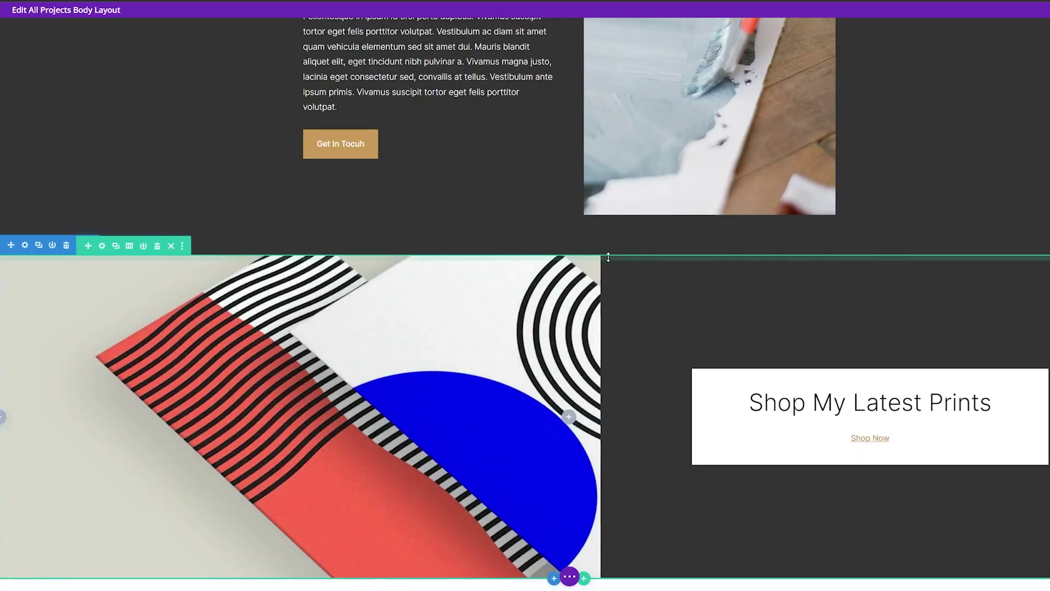
Set the background color of the second column in the Shop My Latest Prints row to orange
click(102, 247)
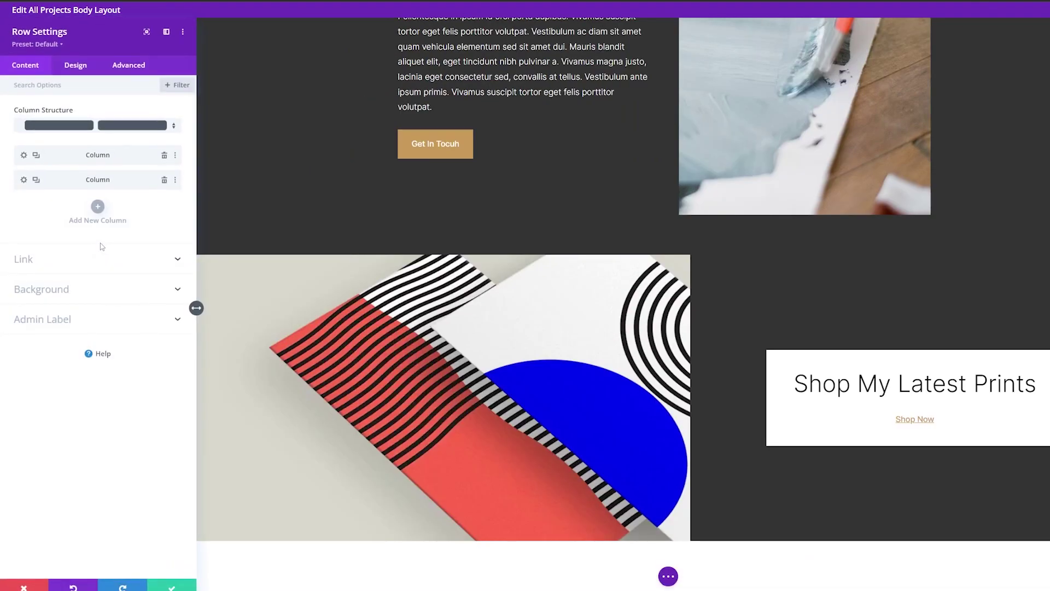
click(24, 181)
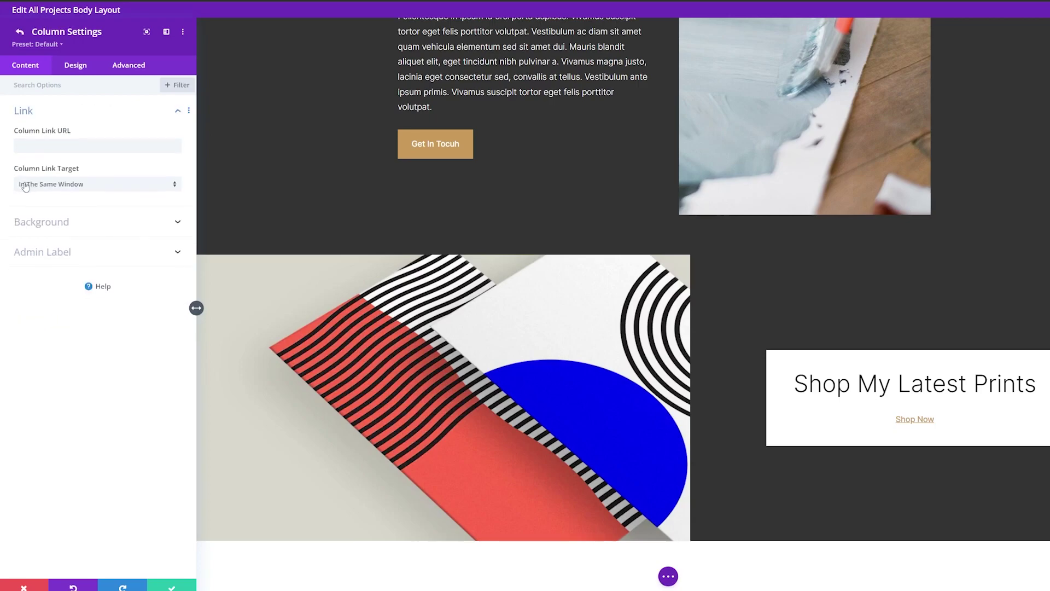
click(60, 218)
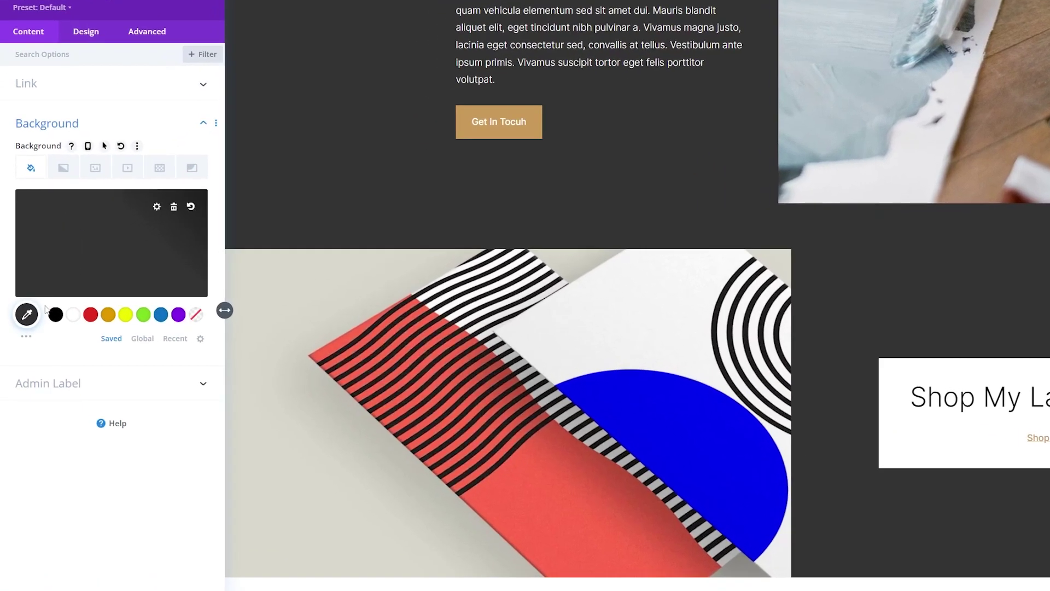
click(99, 246)
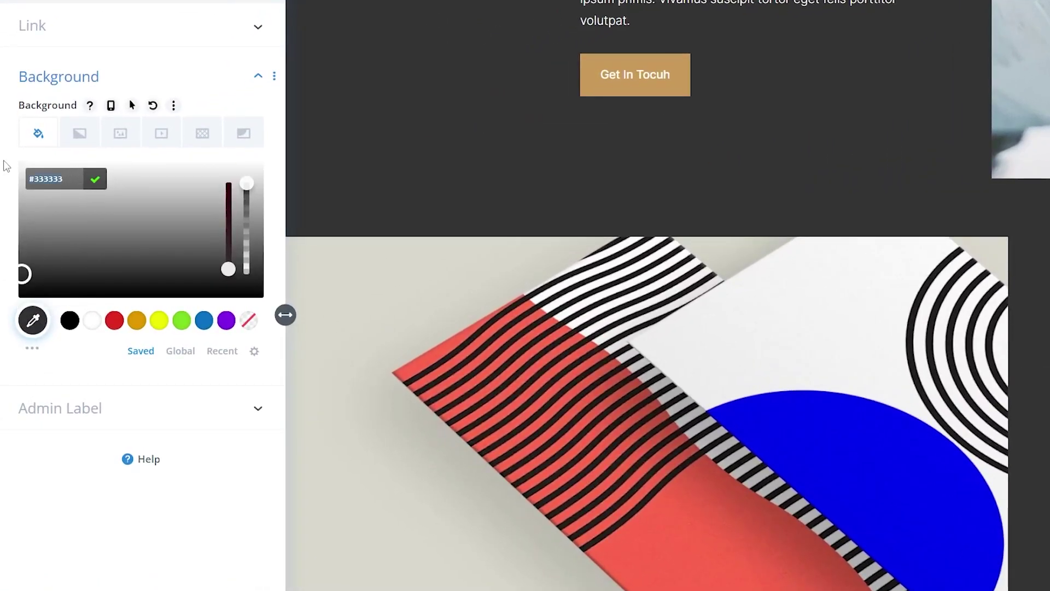
click(66, 228)
click(120, 133)
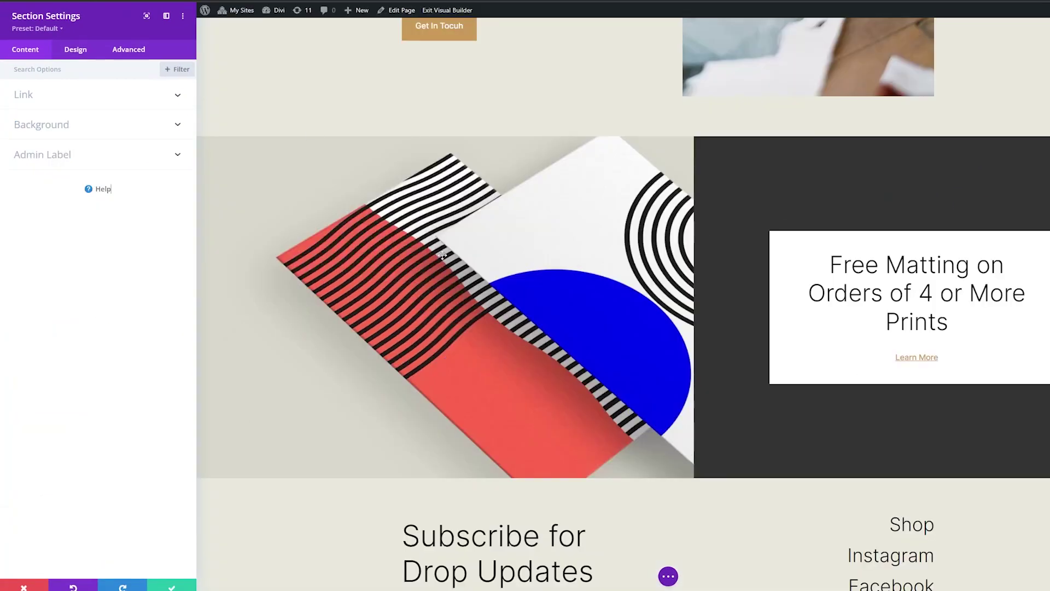
Close the section settings on the portfolio page and copy the Subscribe for Drop Updates section
scroll(616, 386, down, 3)
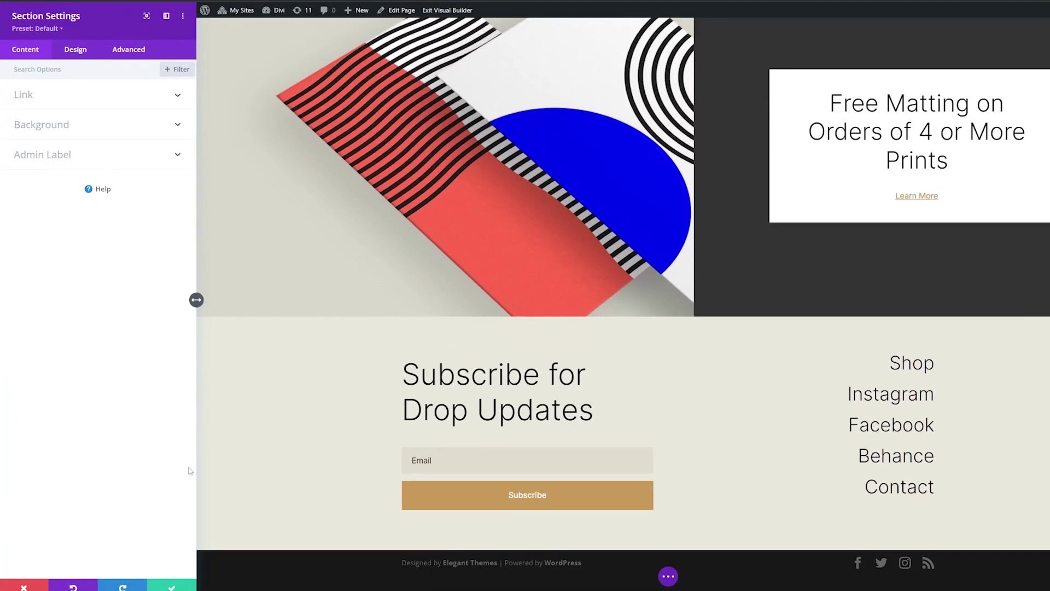
click(180, 588)
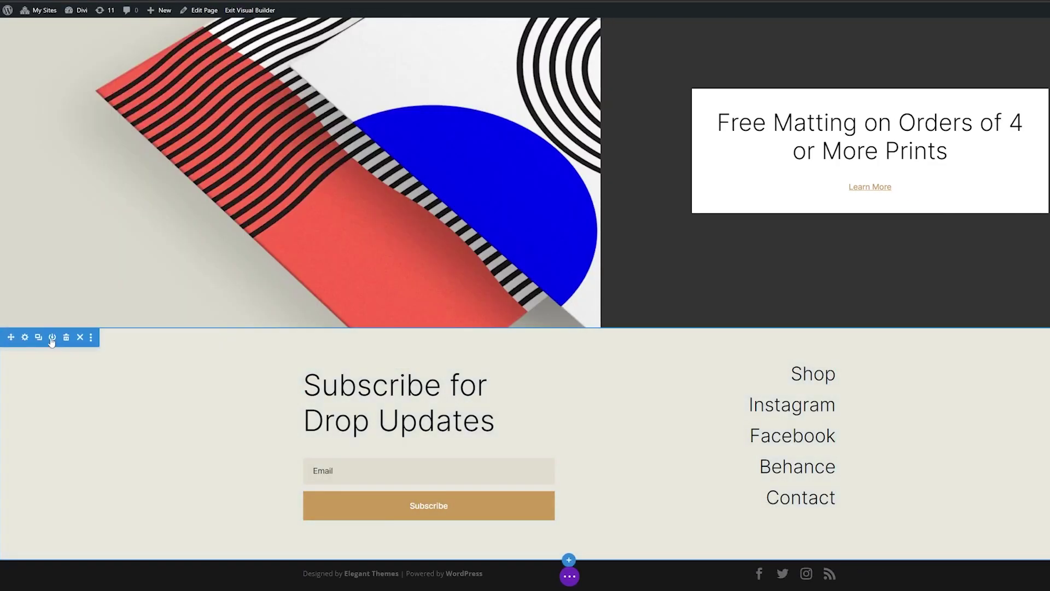
click(91, 338)
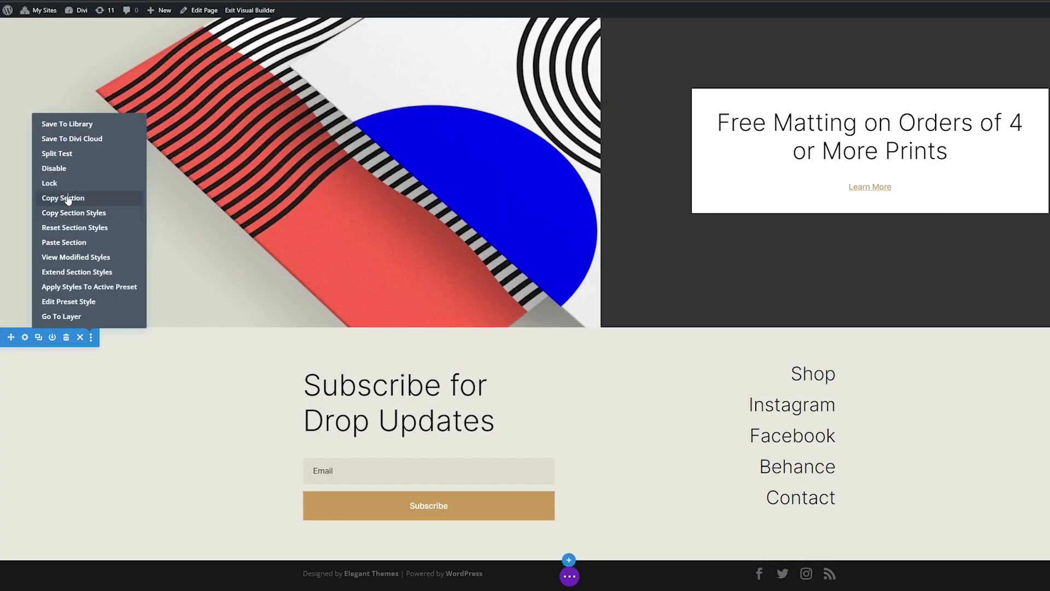
click(68, 199)
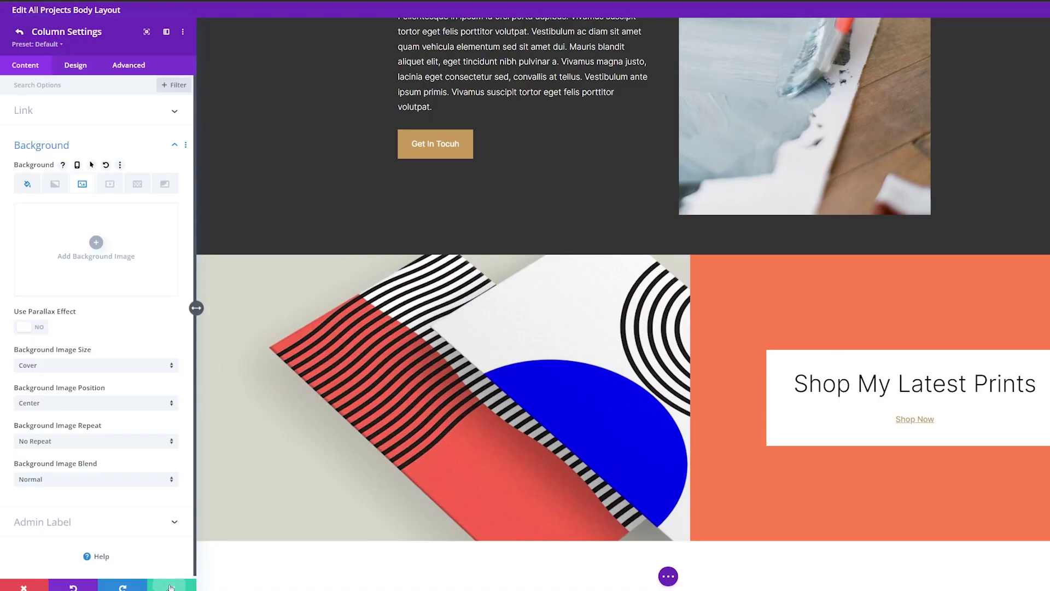
Save the column and row settings and paste the copied Subscribe section below Shop My Latest Prints in the All Projects body layout
click(170, 587)
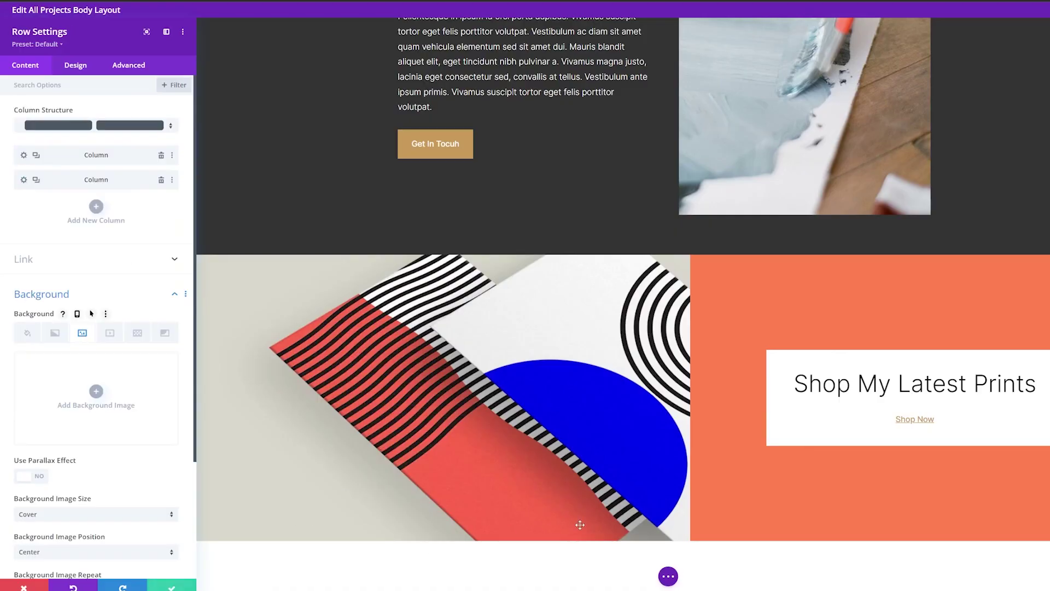
click(170, 587)
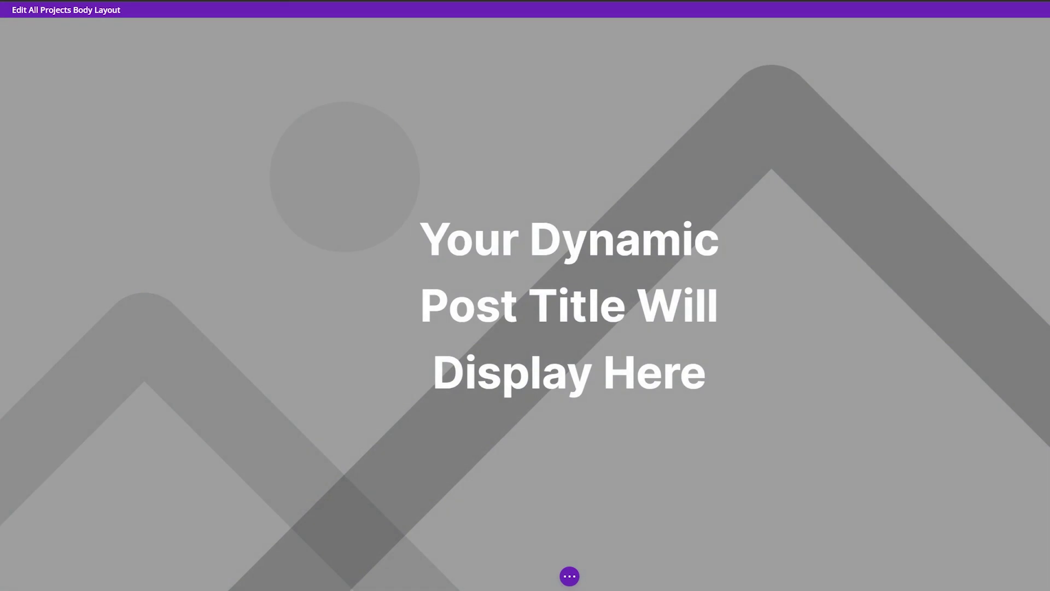
scroll(525, 303, down, 20)
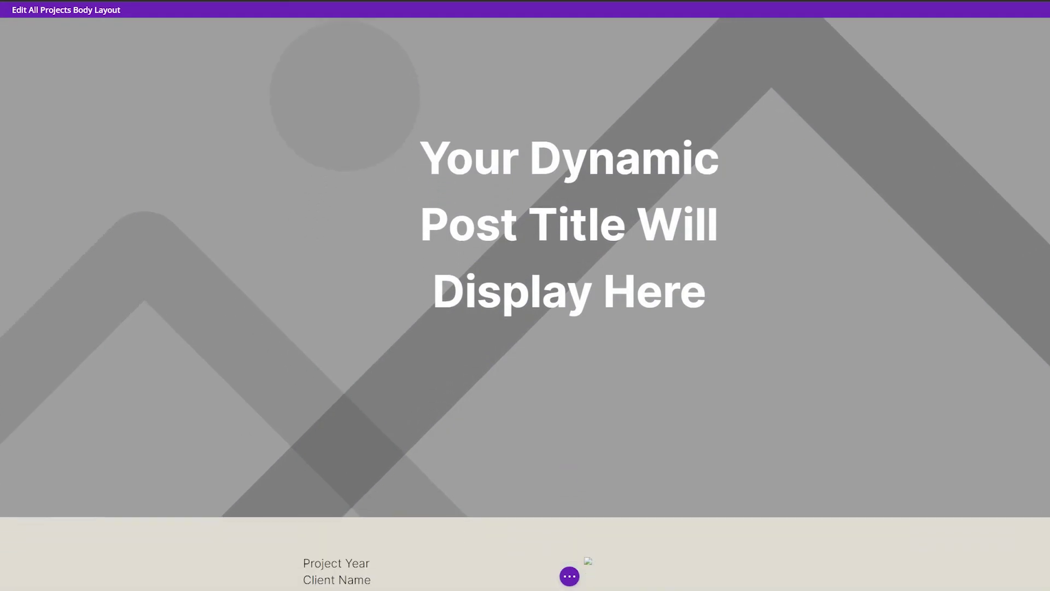
scroll(525, 304, down, 3)
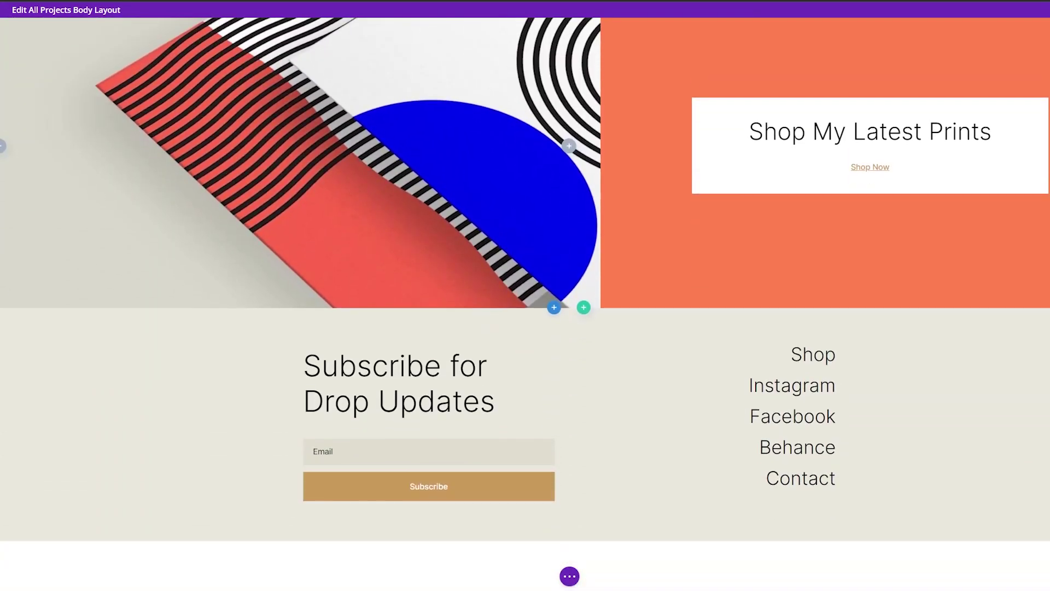
Examine the project's custom field entries and images, and review how they appear on the live New Project page
scroll(525, 304, up, 20)
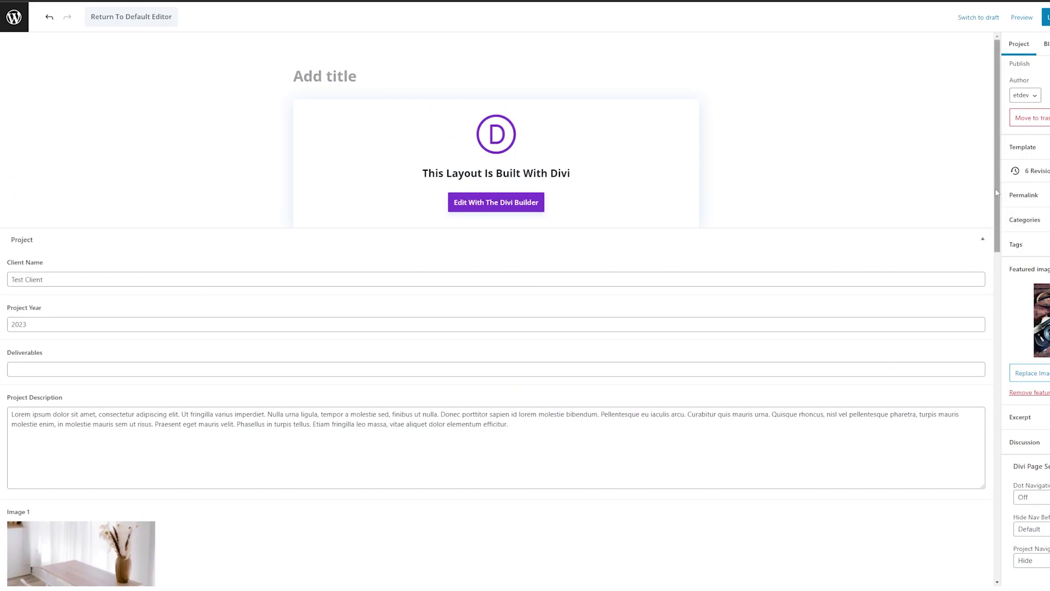
scroll(108, 309, down, 10)
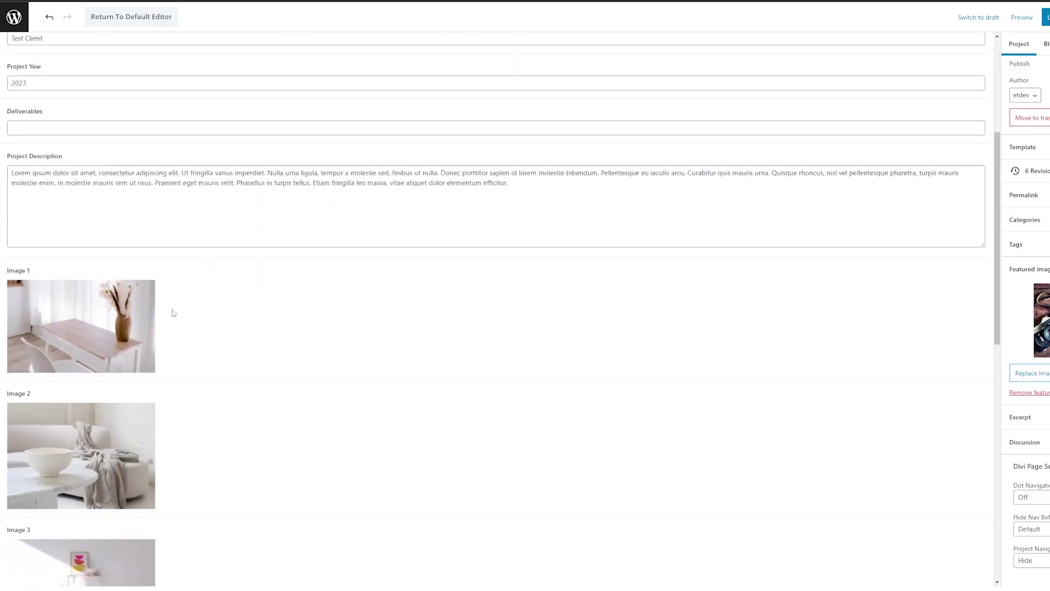
scroll(188, 330, down, 4)
scroll(189, 328, up, 15)
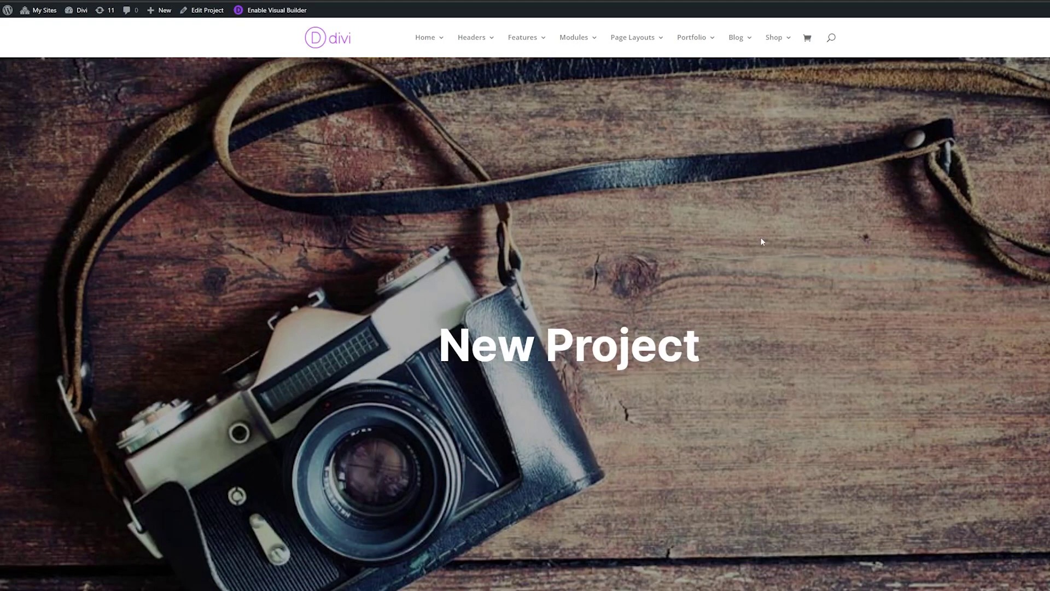
scroll(762, 241, down, 9)
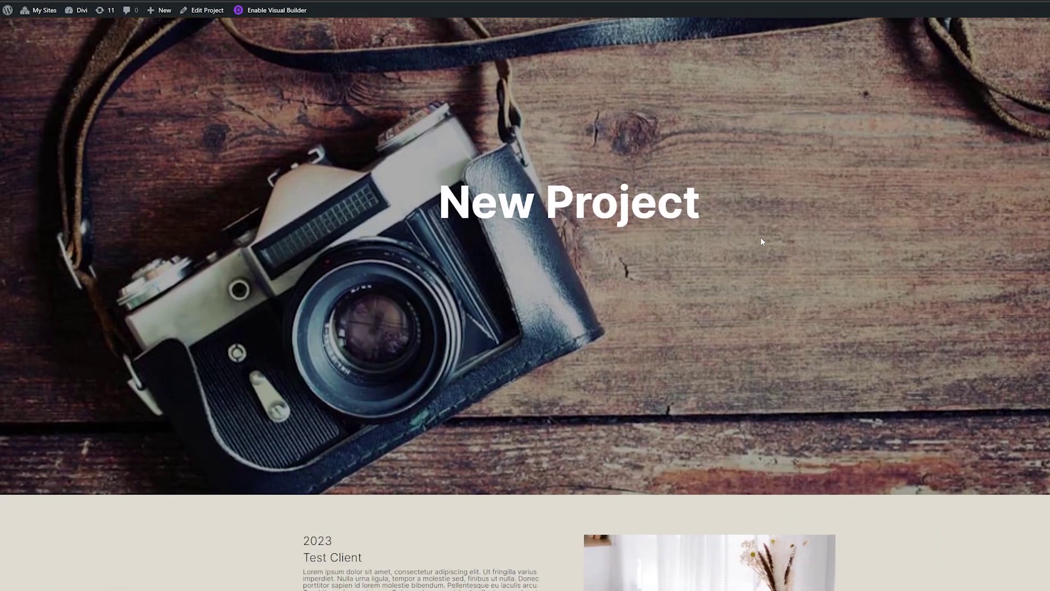
scroll(762, 240, down, 8)
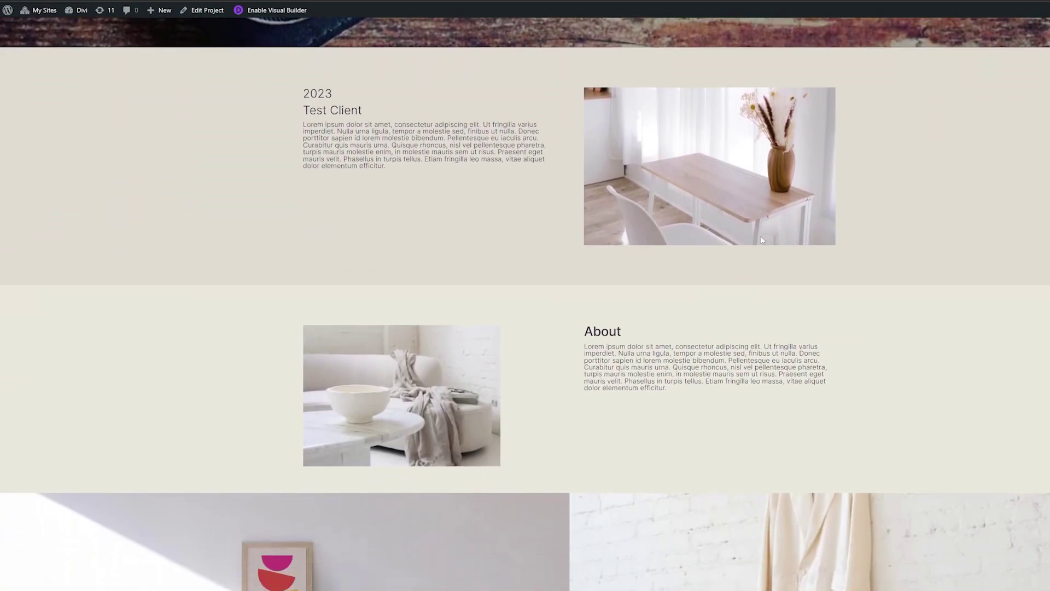
scroll(660, 246, down, 14)
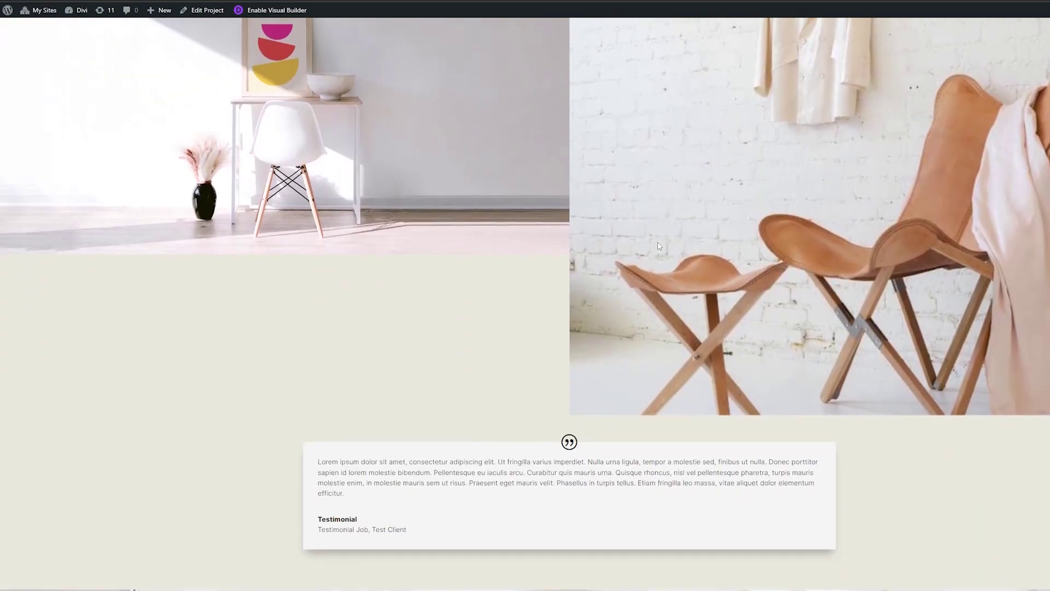
scroll(665, 252, down, 17)
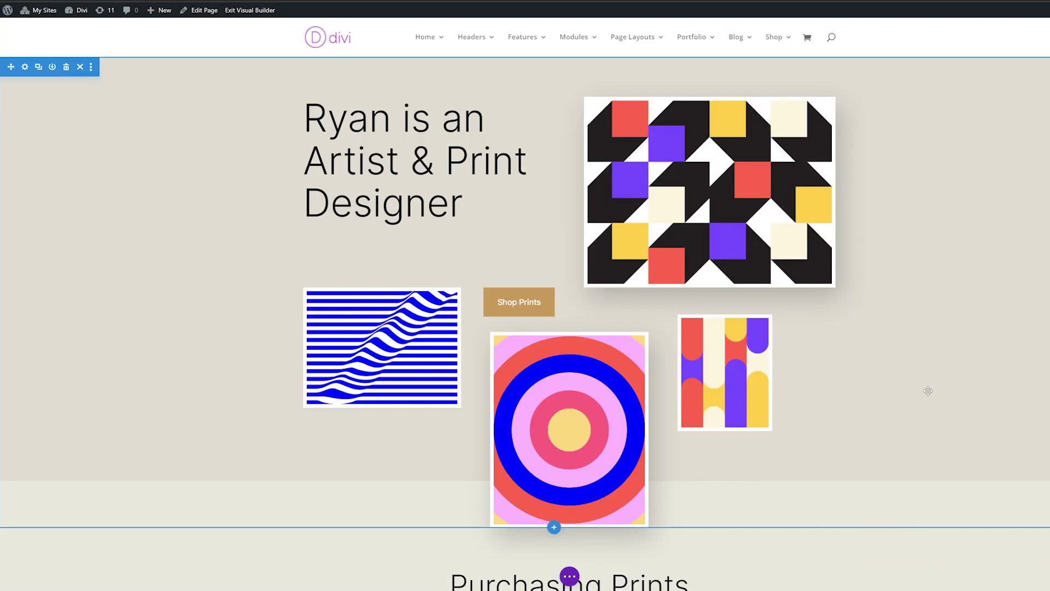
Review the portfolio page's sections down to the Subscribe area and compare them with the live New Project page
scroll(928, 389, down, 15)
scroll(929, 389, down, 17)
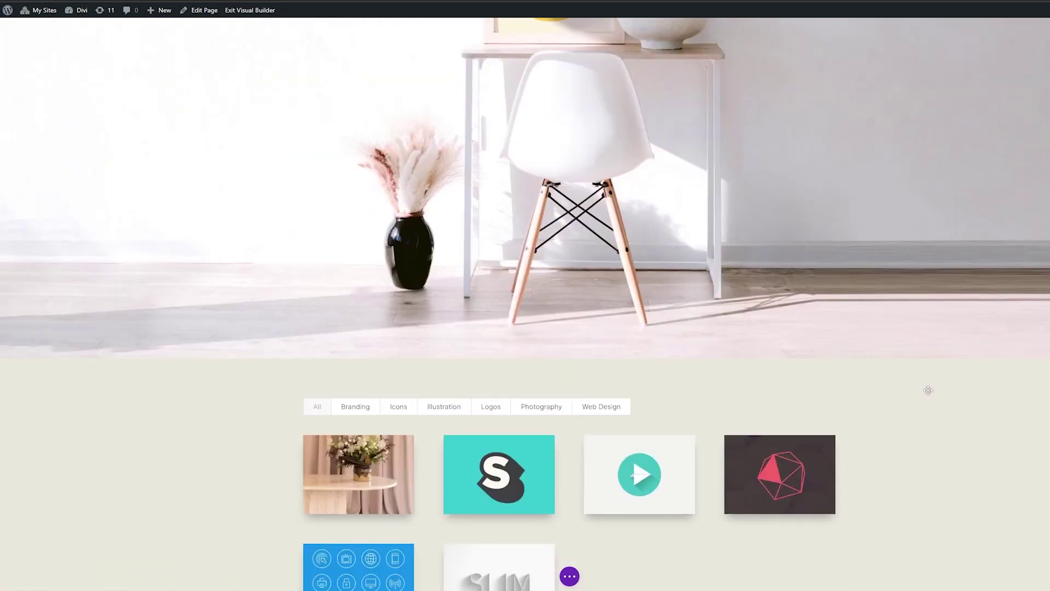
scroll(928, 395, down, 18)
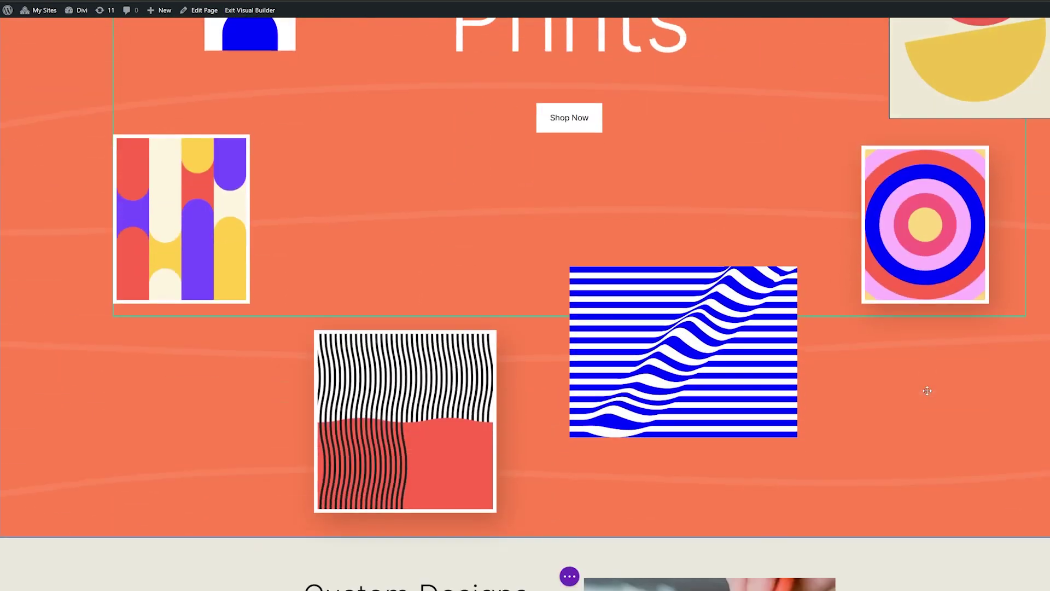
scroll(928, 394, down, 5)
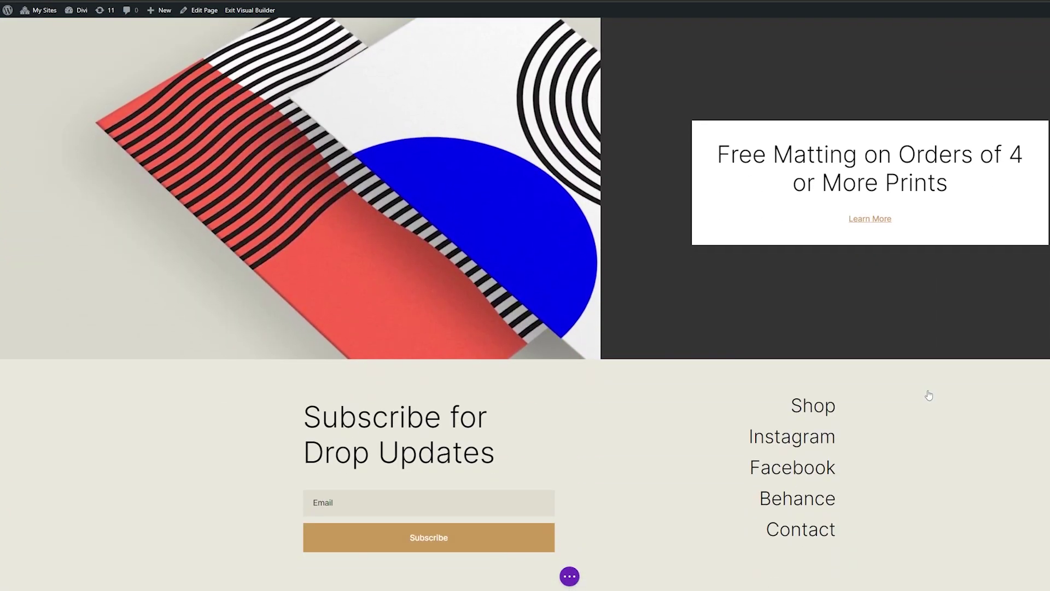
scroll(928, 394, up, 10)
scroll(932, 409, up, 2)
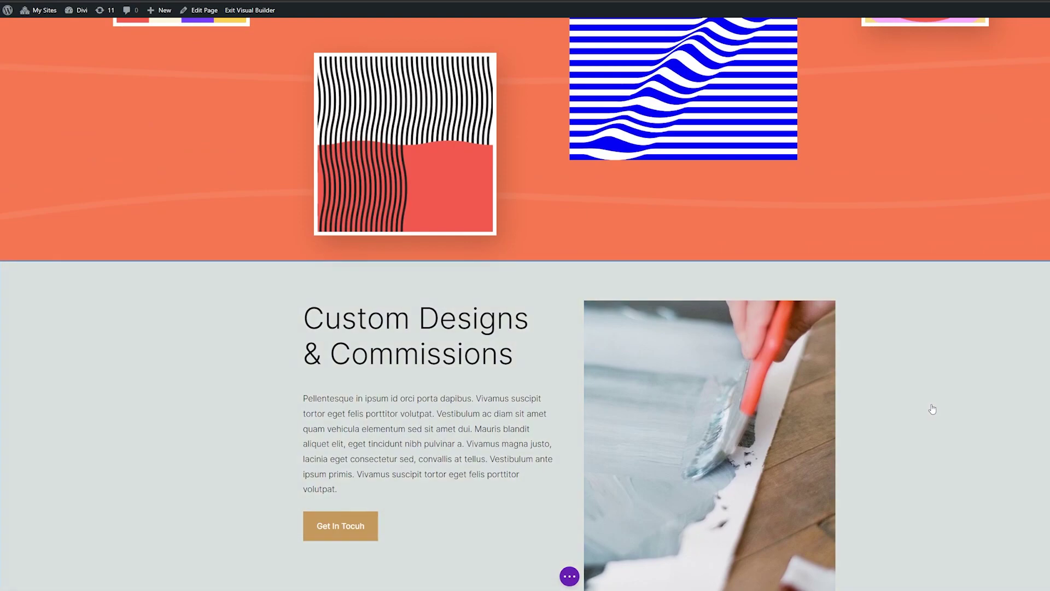
scroll(932, 409, down, 4)
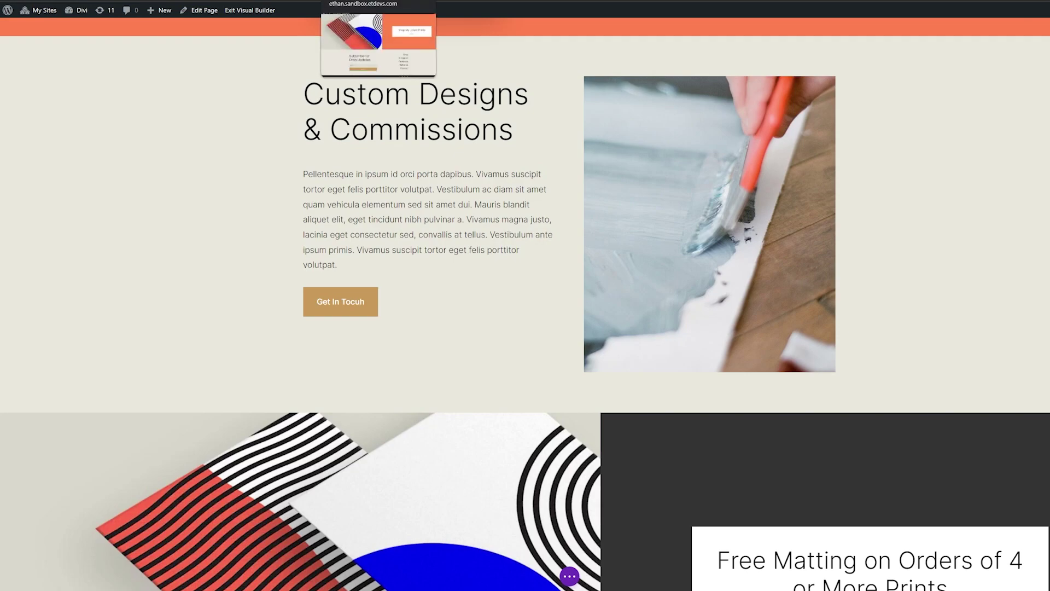
key(ctrl+Tab)
scroll(698, 420, up, 15)
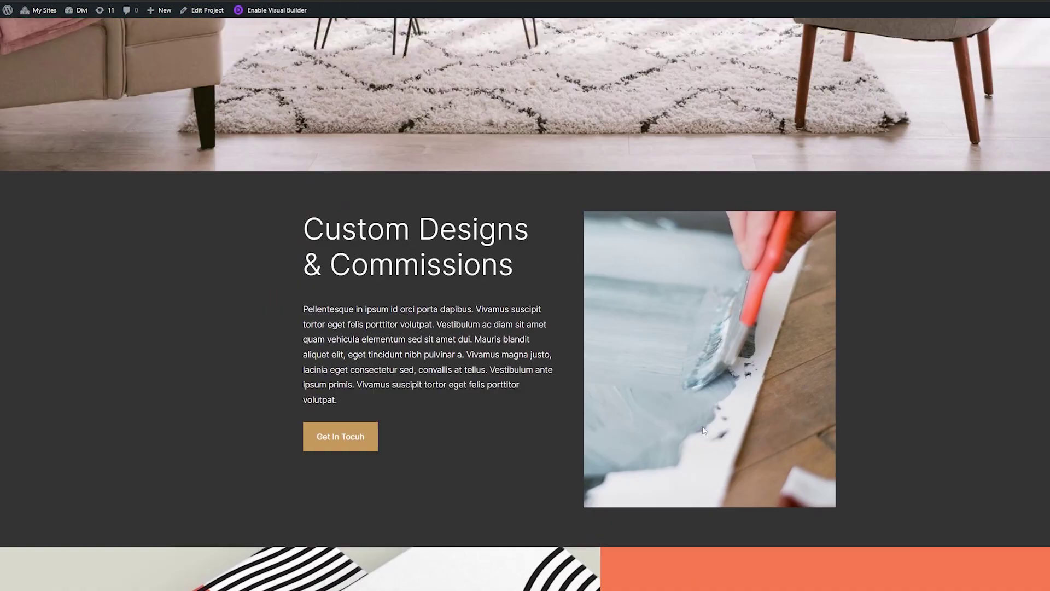
scroll(703, 425, up, 10)
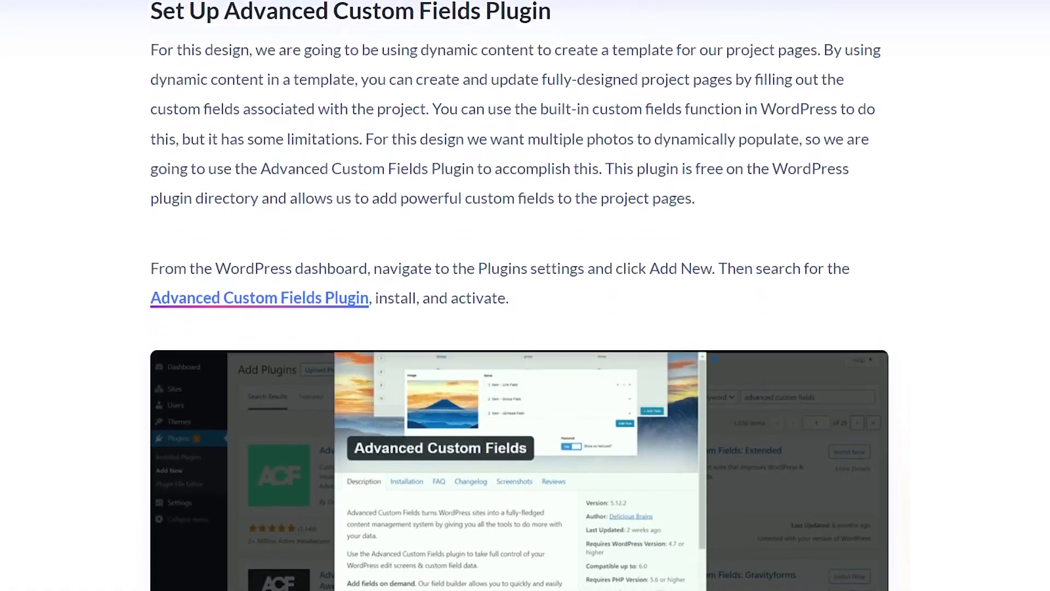
Read the blog tutorial's instructions for installing Advanced Custom Fields, creating the Project field group and adding its fields
scroll(525, 295, down, 5)
scroll(525, 296, down, 8)
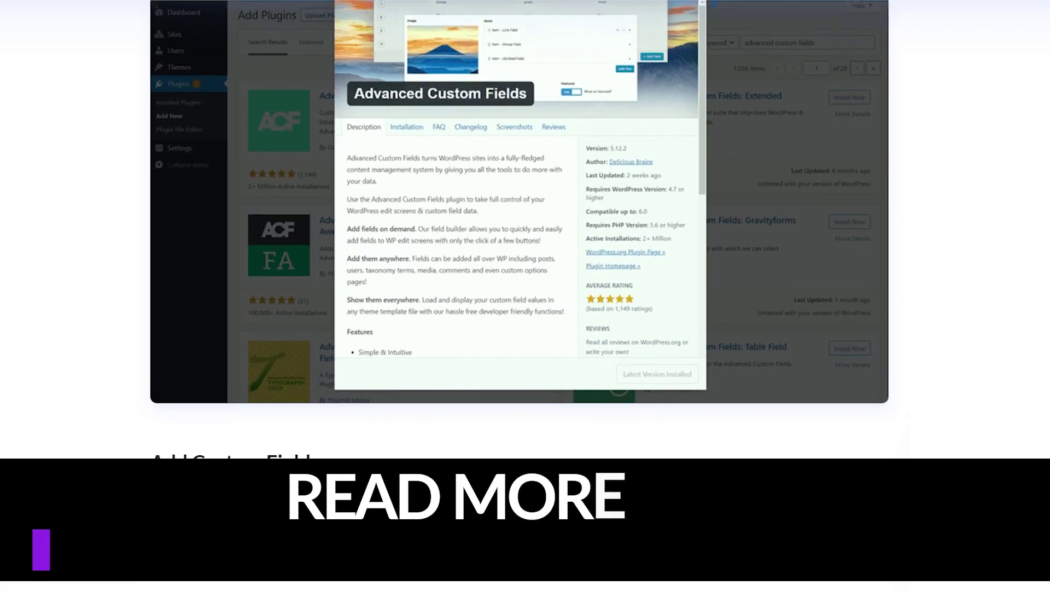
scroll(525, 295, down, 2)
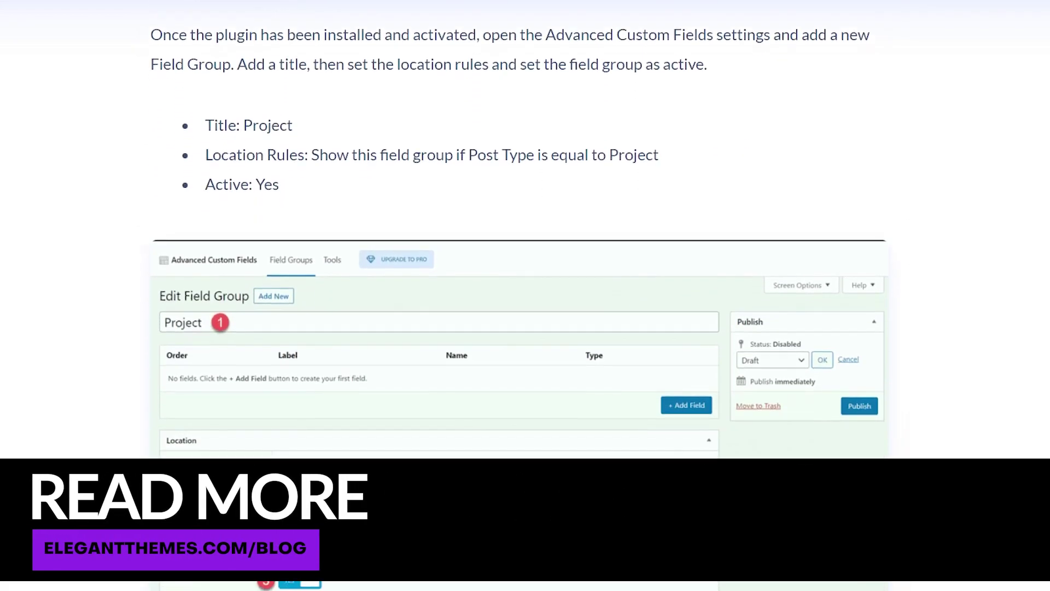
scroll(525, 229, down, 4)
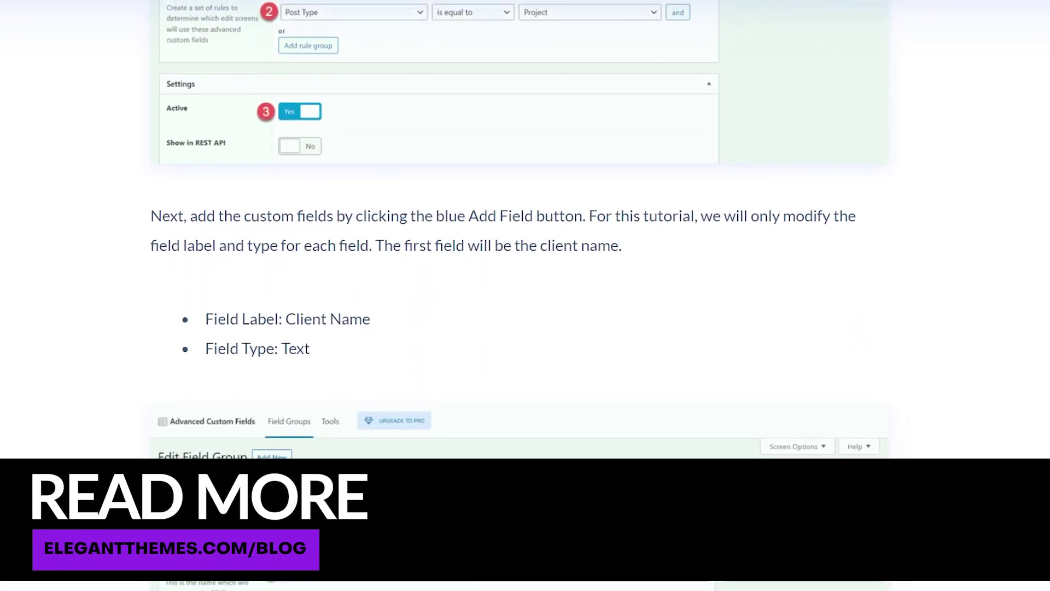
scroll(525, 295, down, 7)
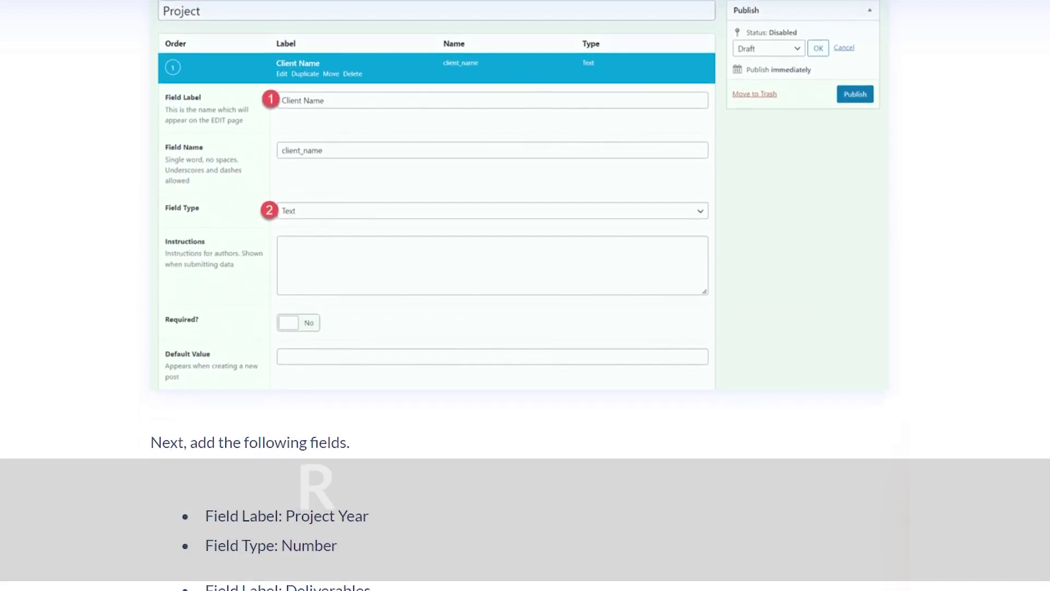
scroll(525, 296, down, 2)
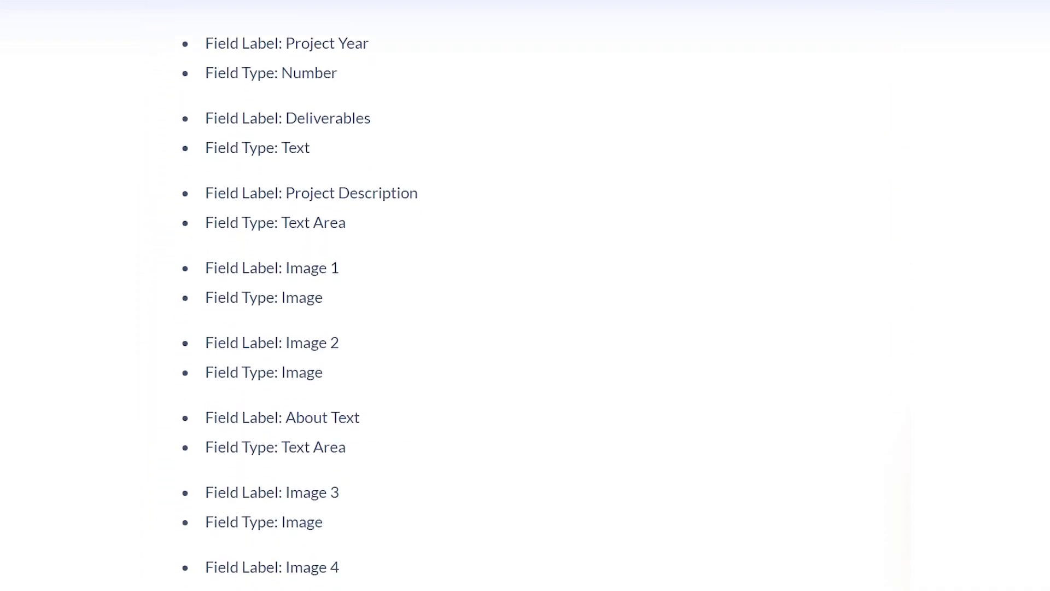
scroll(525, 296, down, 6)
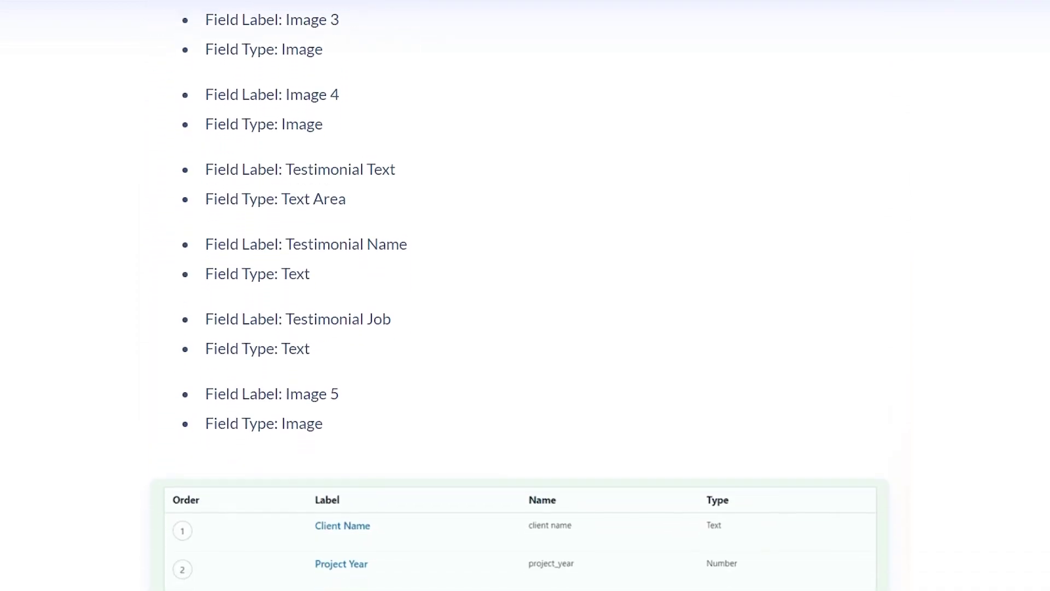